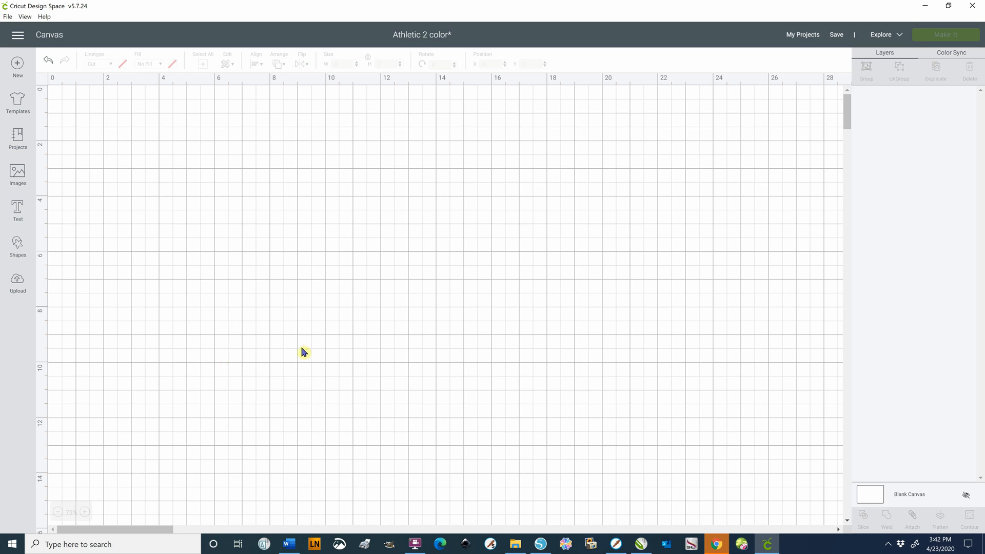
Upload the image file "2 in Athletic Letters-Cricut-Brother.svg" from the Letters folder and save it under its existing name
{"action": "left_click", "coordinate": [17, 283]}
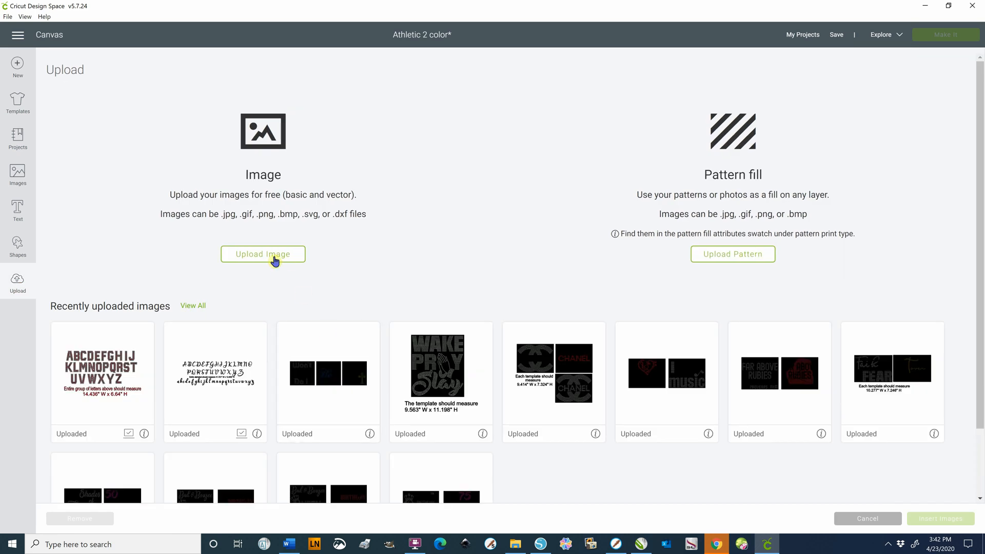
{"action": "left_click", "coordinate": [275, 260]}
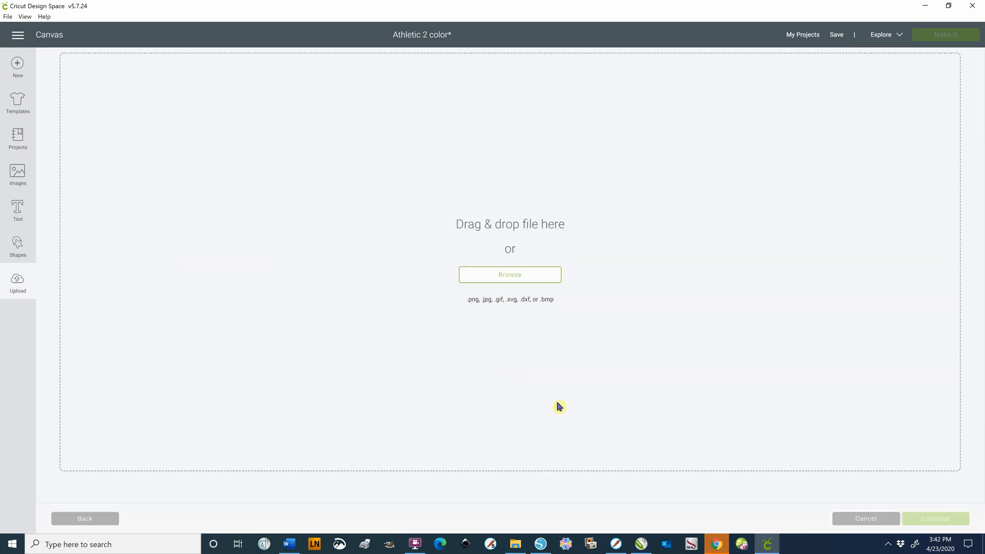
{"action": "left_click", "coordinate": [521, 278]}
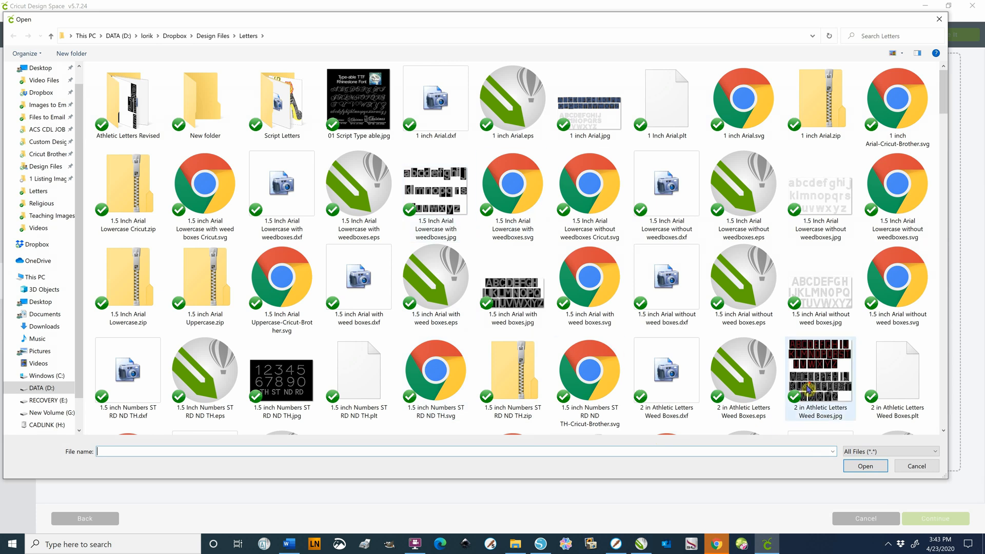
{"action": "scroll", "coordinate": [807, 393], "scroll_direction": "down", "scroll_amount": 3}
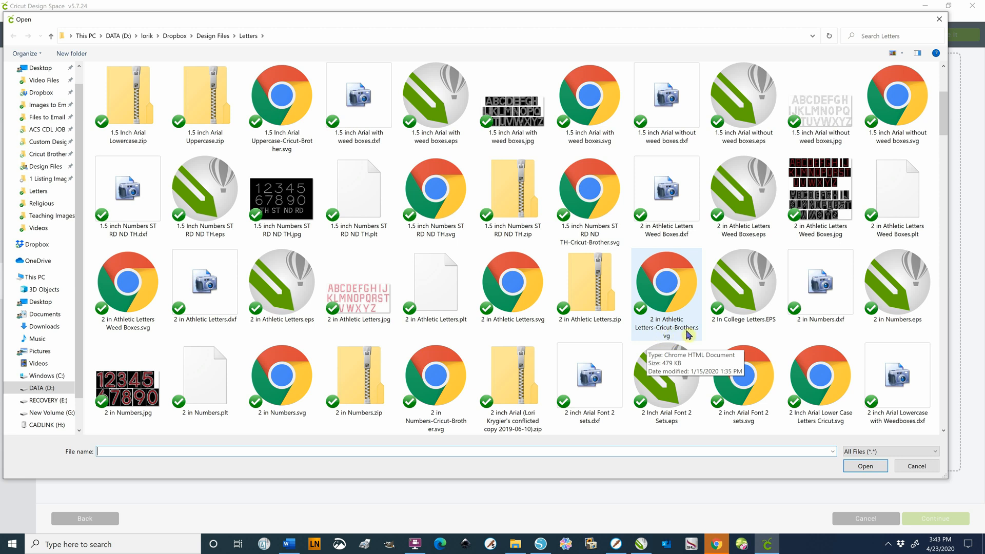
{"action": "left_click", "coordinate": [663, 284]}
{"action": "left_click", "coordinate": [865, 466]}
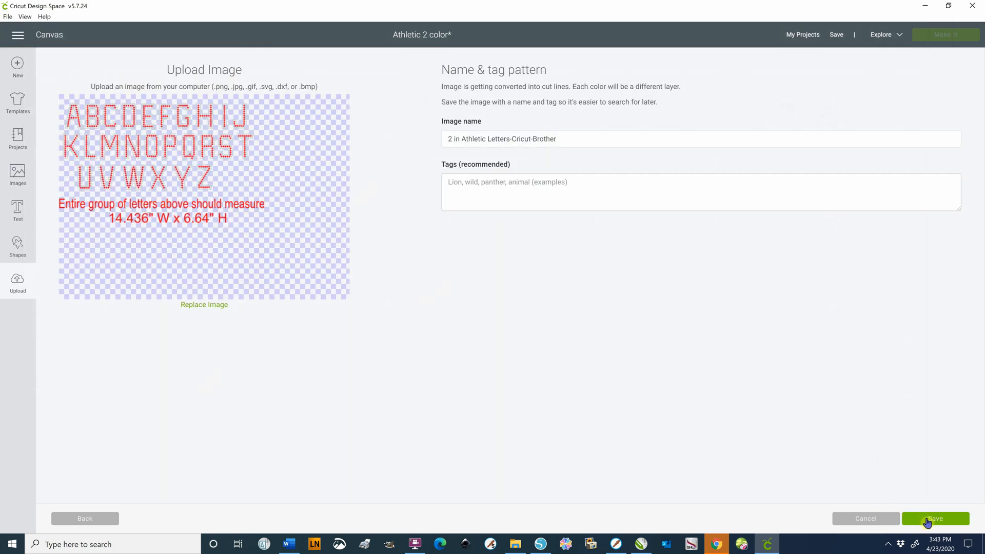
{"action": "left_click", "coordinate": [927, 522]}
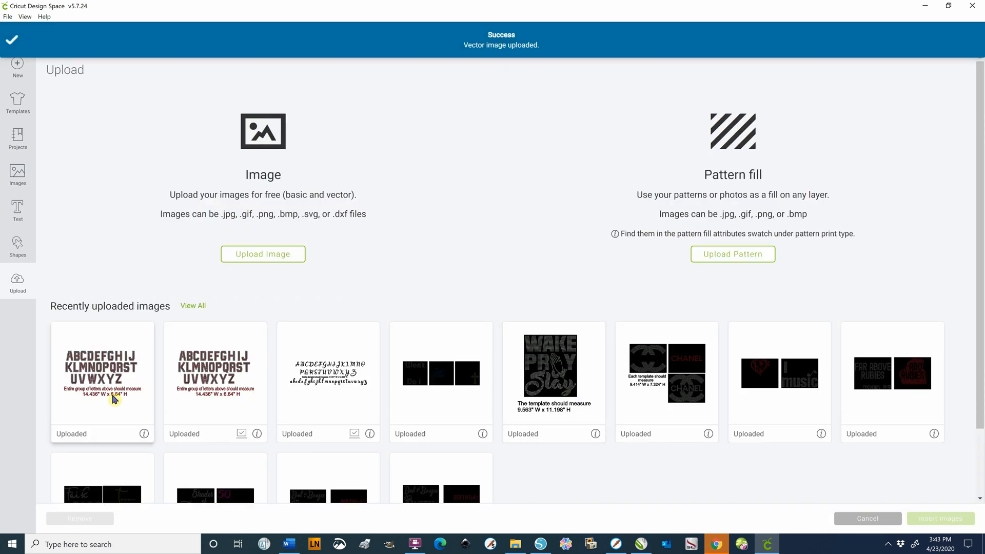
Insert the newly uploaded athletic letters image and move it to about X 1.527, Y 0.943 on the canvas
{"action": "left_click", "coordinate": [102, 373]}
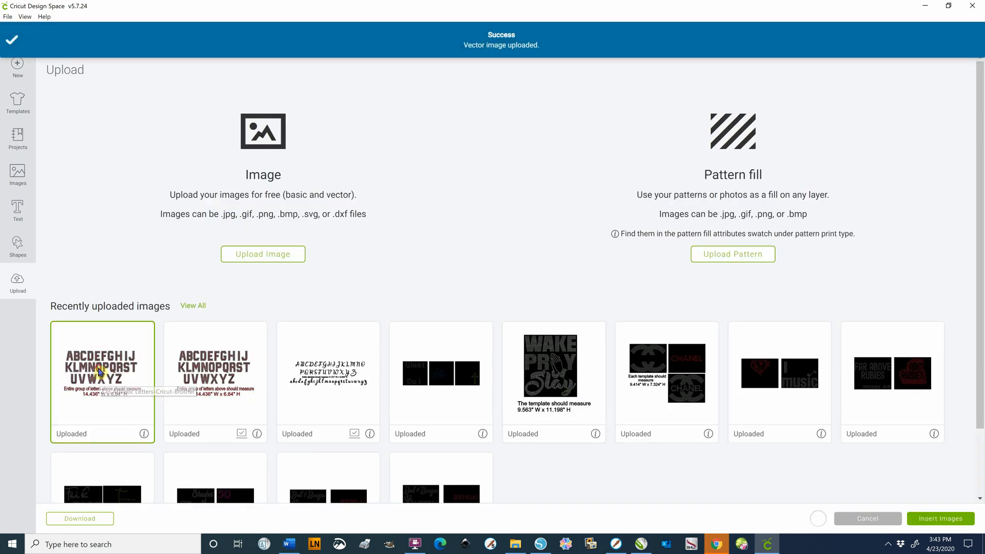
{"action": "left_click", "coordinate": [967, 525]}
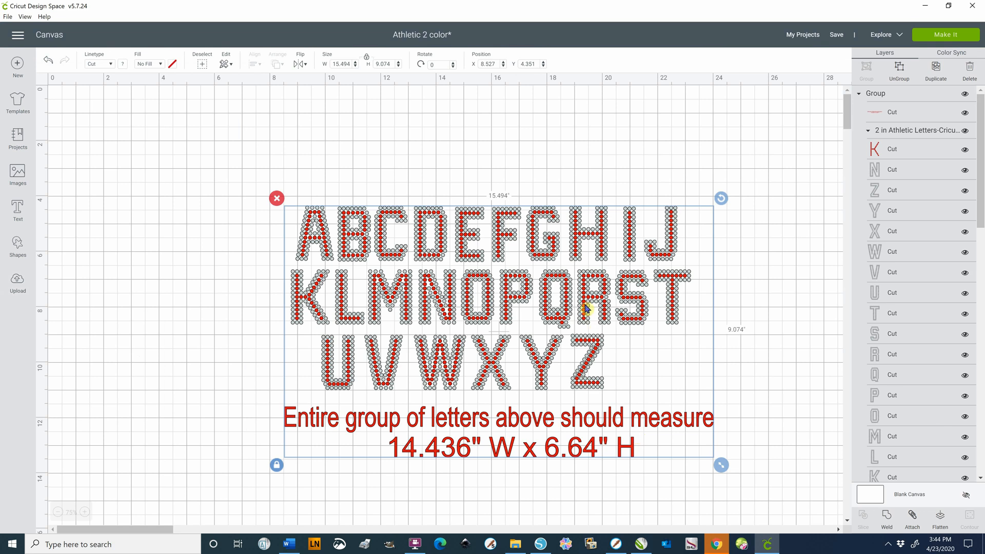
{"action": "left_click_drag", "start_coordinate": [585, 307], "coordinate": [391, 211]}
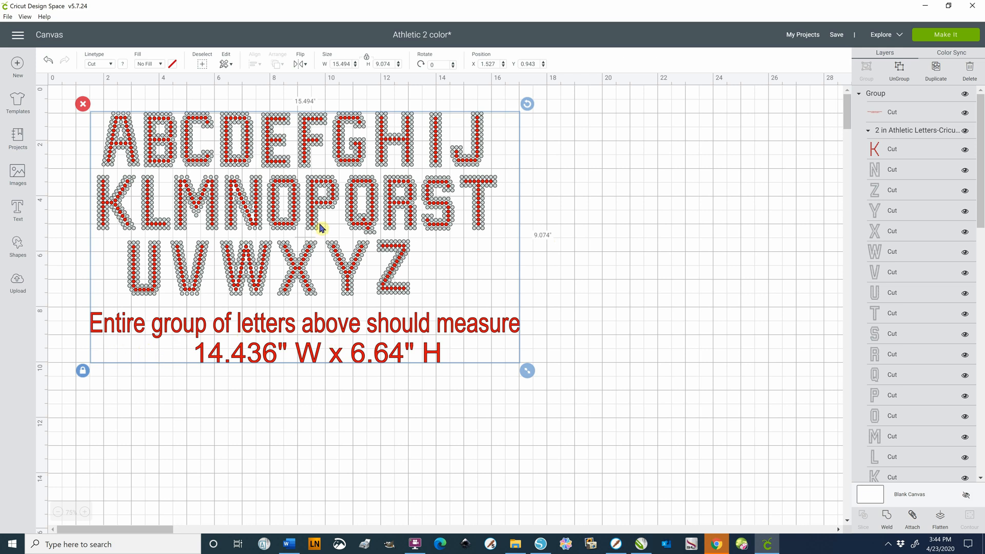
Ungroup the inserted image and delete the red measurement note below the letters
{"action": "right_click", "coordinate": [395, 224]}
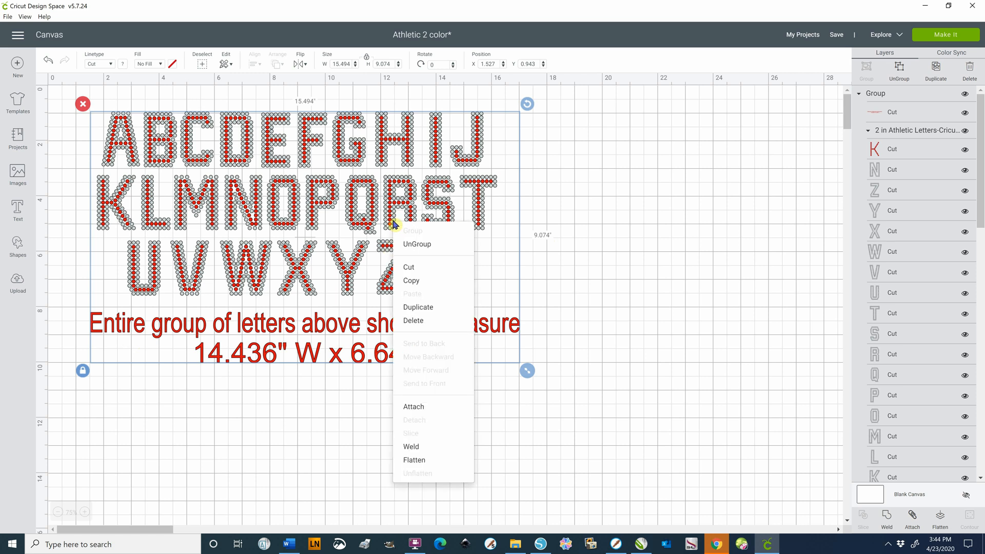
{"action": "left_click", "coordinate": [425, 246]}
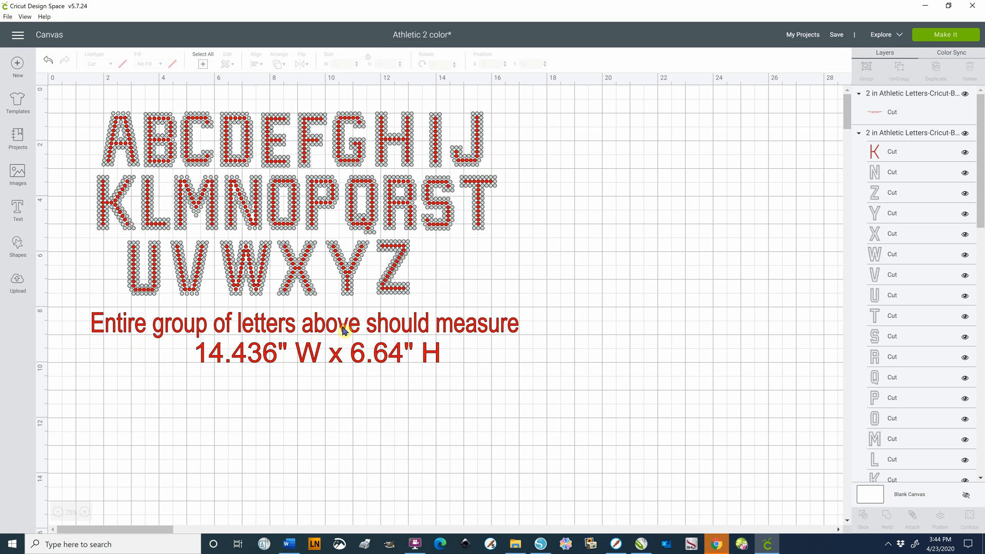
{"action": "left_click", "coordinate": [346, 332]}
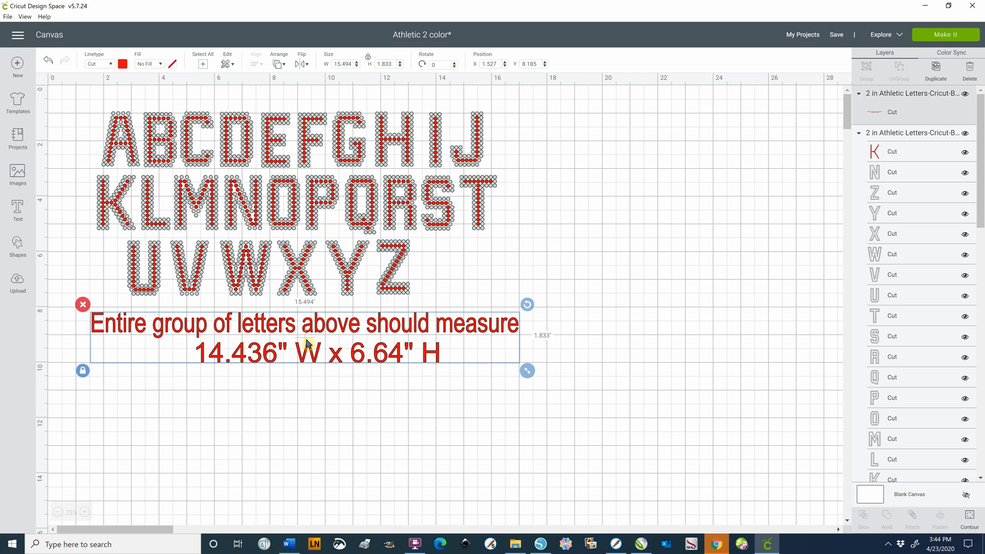
{"action": "left_click_drag", "start_coordinate": [66, 93], "coordinate": [537, 303]}
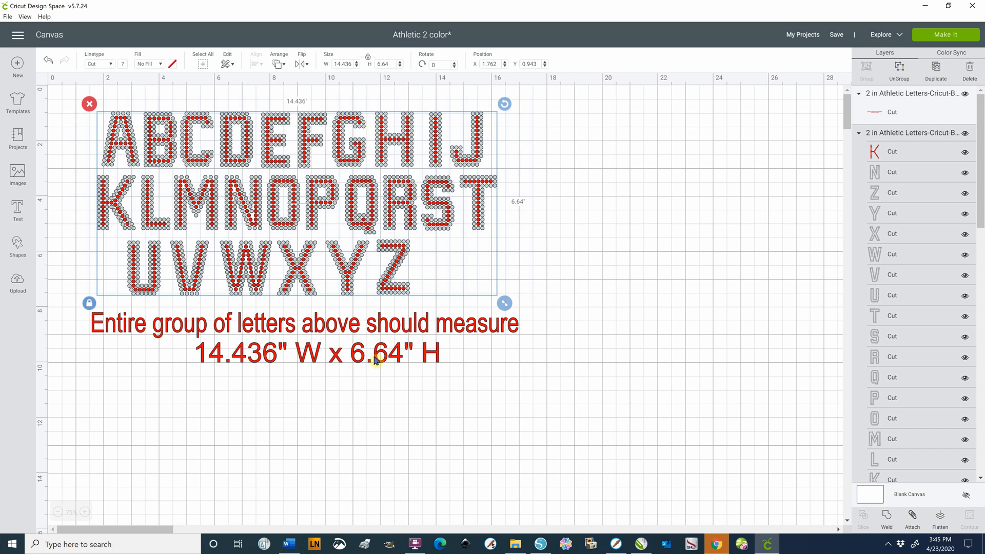
{"action": "left_click", "coordinate": [395, 326]}
{"action": "key", "text": "Delete"}
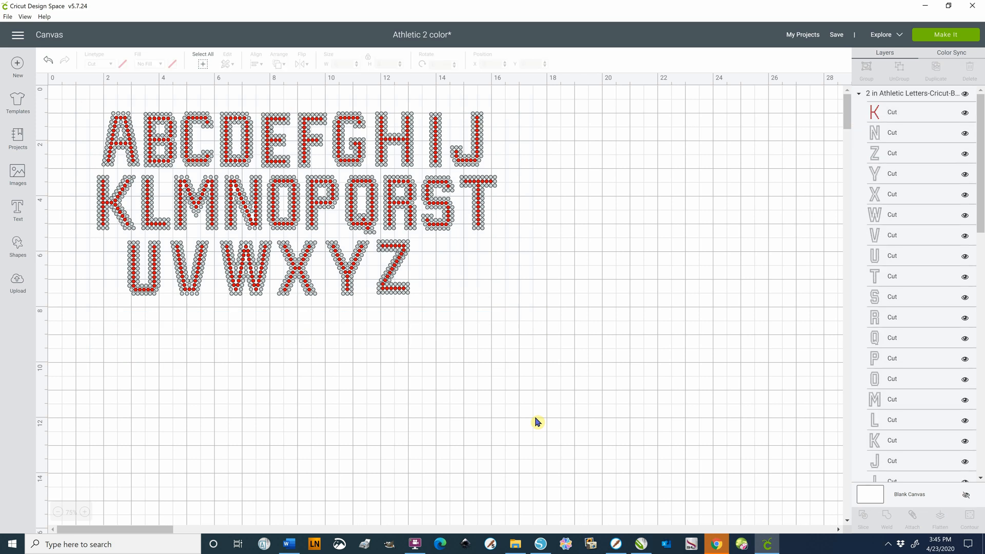
Move the letter group to about X 2.114, Y 1.258 and ungroup it into separate letter layers
{"action": "left_click", "coordinate": [395, 271]}
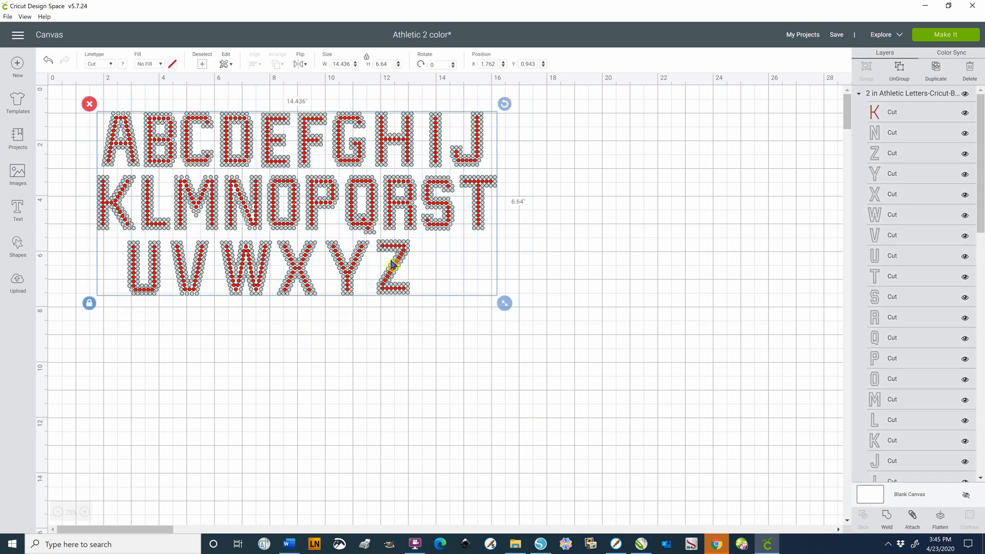
{"action": "mouse_move", "coordinate": [401, 270]}
{"action": "left_mouse_down"}
{"action": "mouse_move", "coordinate": [454, 277]}
{"action": "mouse_move", "coordinate": [410, 277]}
{"action": "mouse_move", "coordinate": [408, 262]}
{"action": "left_mouse_up"}
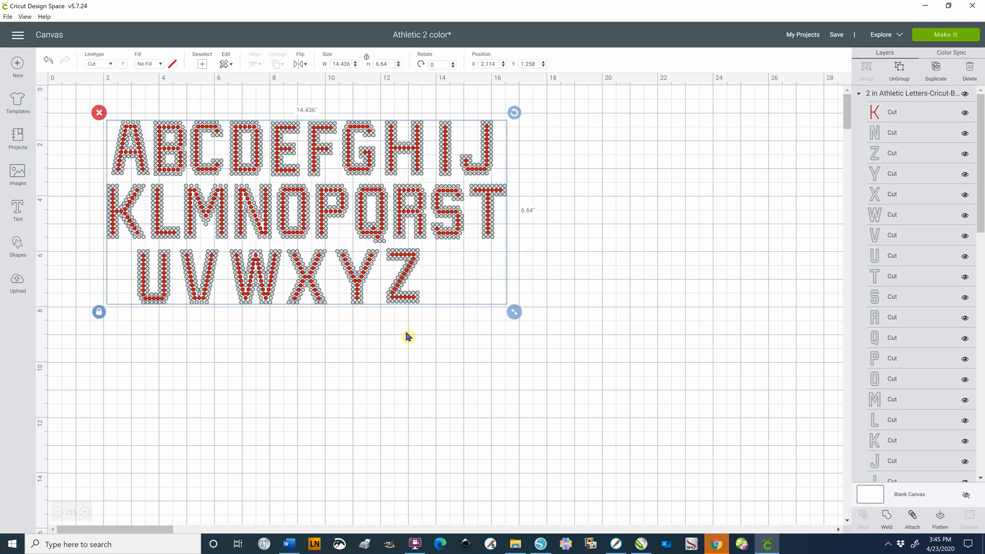
{"action": "right_click", "coordinate": [408, 212]}
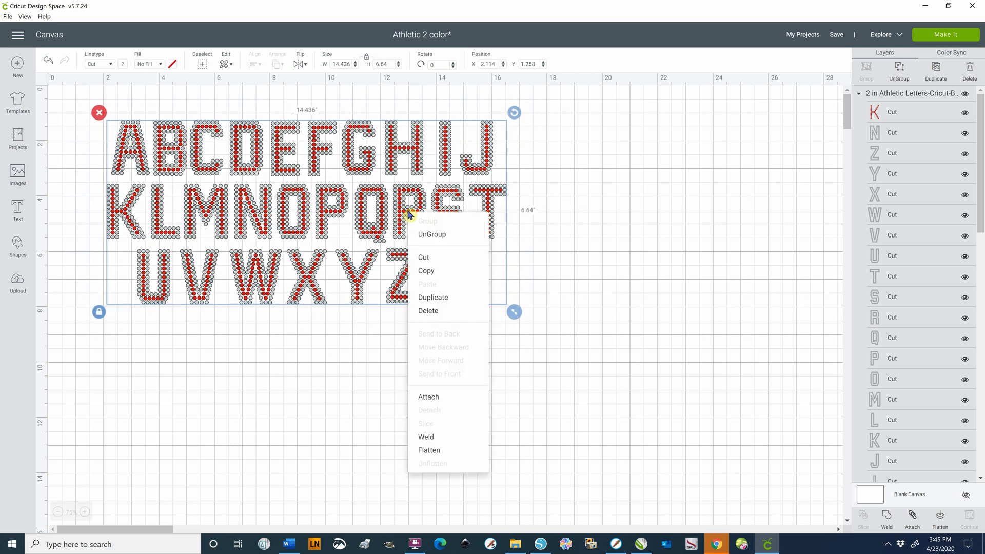
{"action": "left_click", "coordinate": [436, 235]}
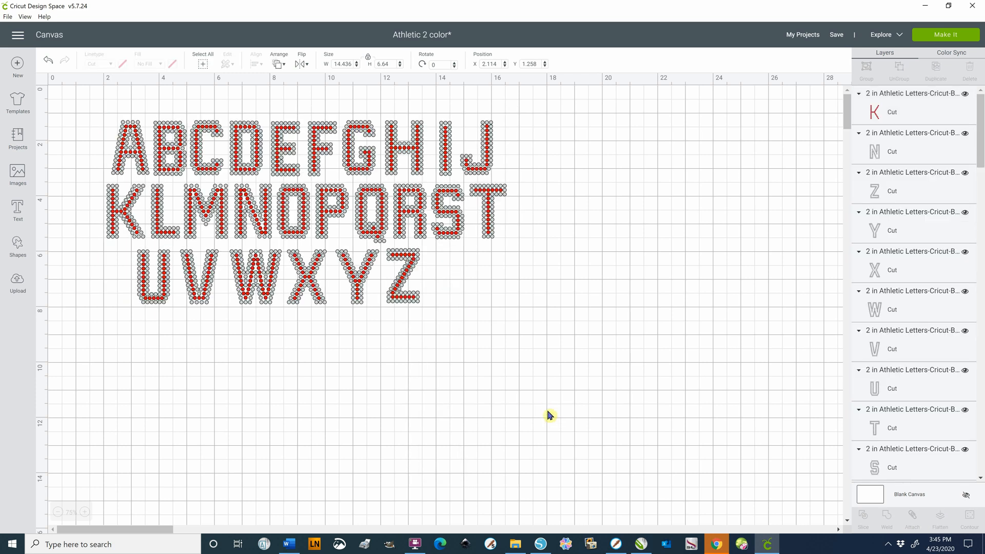
{"action": "left_click", "coordinate": [547, 414]}
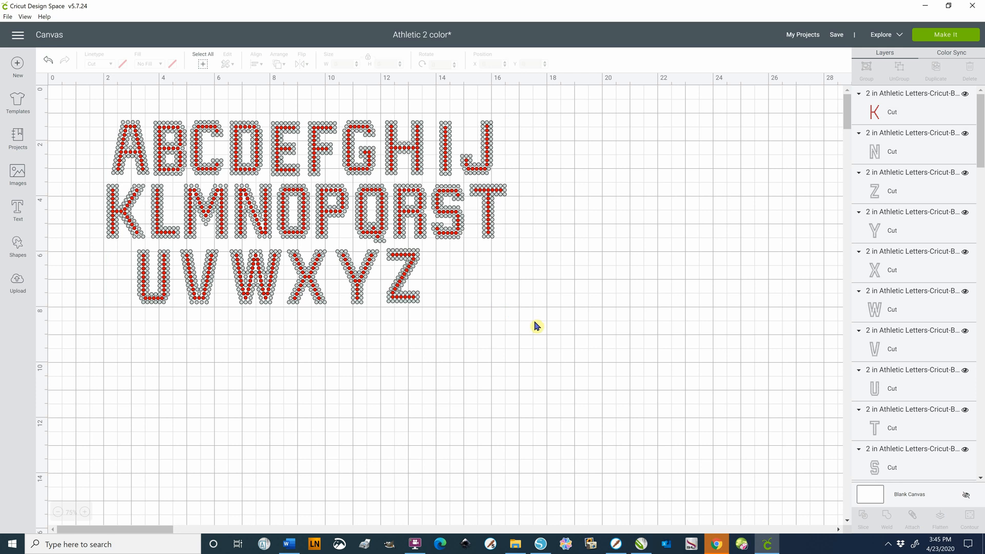
Pull the grey outline and the red inner layer of the letter Z apart, and undo both moves
{"action": "left_click", "coordinate": [416, 267]}
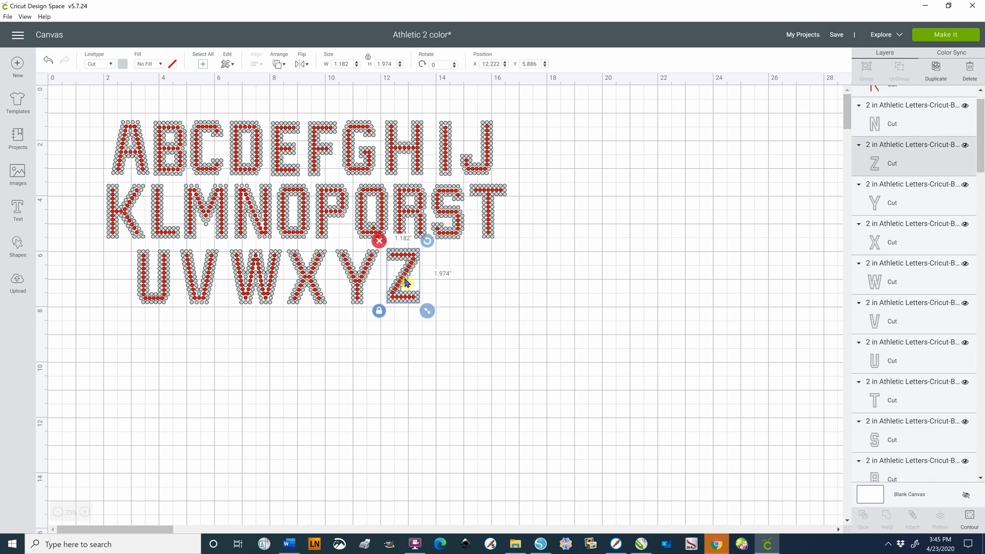
{"action": "left_click_drag", "start_coordinate": [407, 286], "coordinate": [494, 297]}
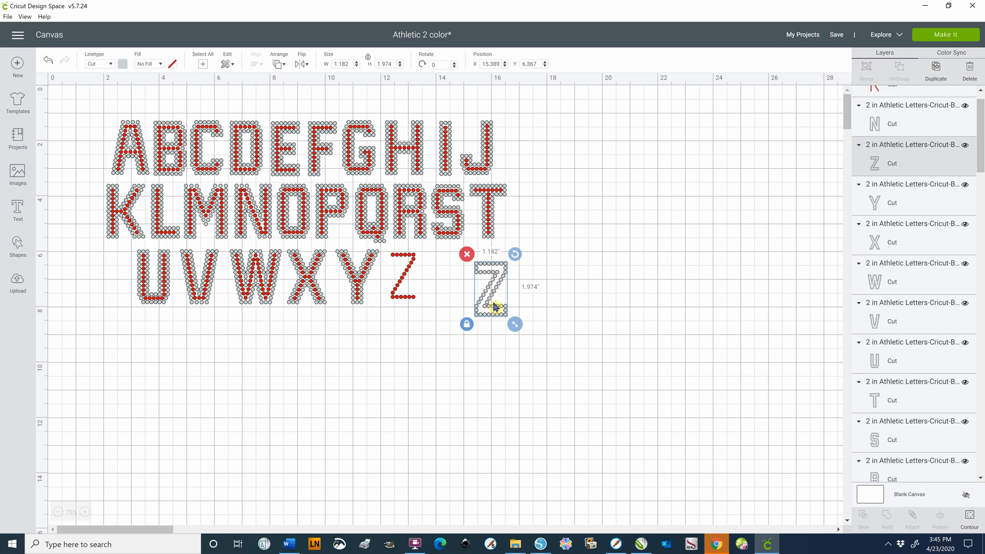
{"action": "left_click", "coordinate": [404, 287]}
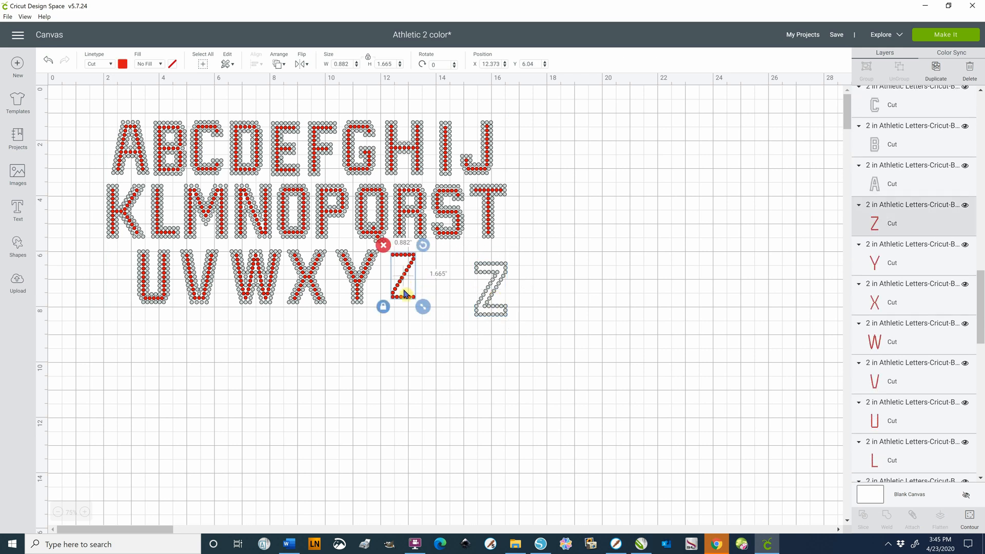
{"action": "left_click_drag", "start_coordinate": [404, 293], "coordinate": [412, 324]}
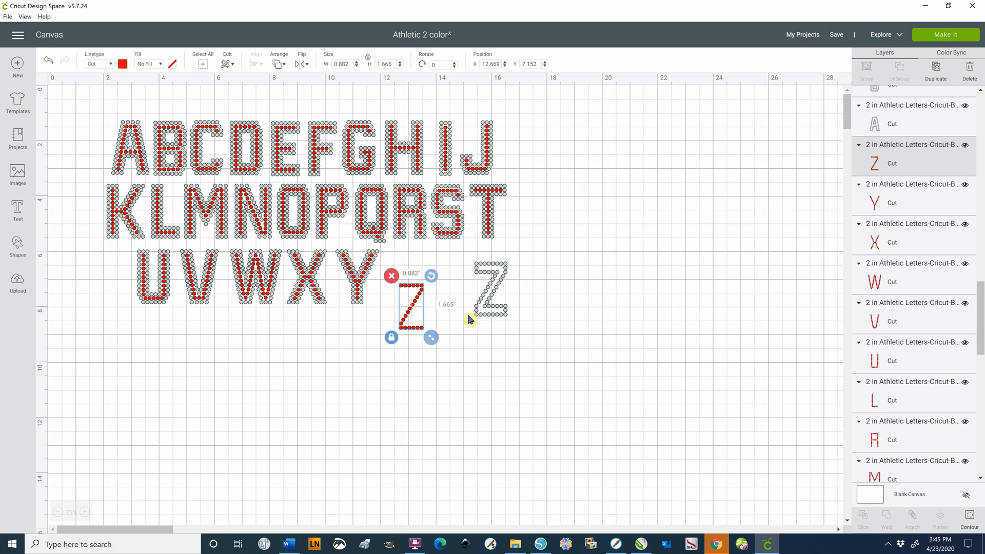
{"action": "left_click", "coordinate": [48, 61]}
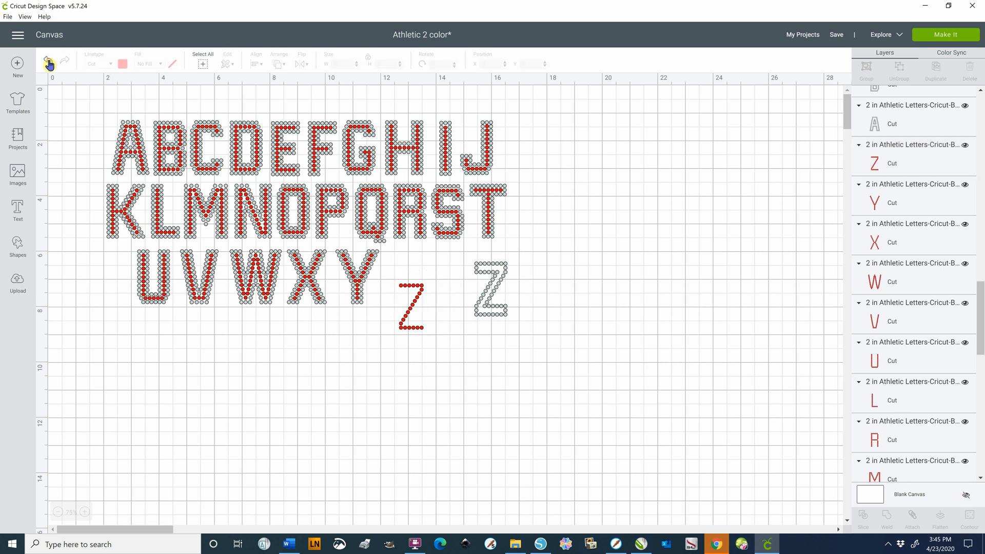
{"action": "left_click", "coordinate": [49, 61]}
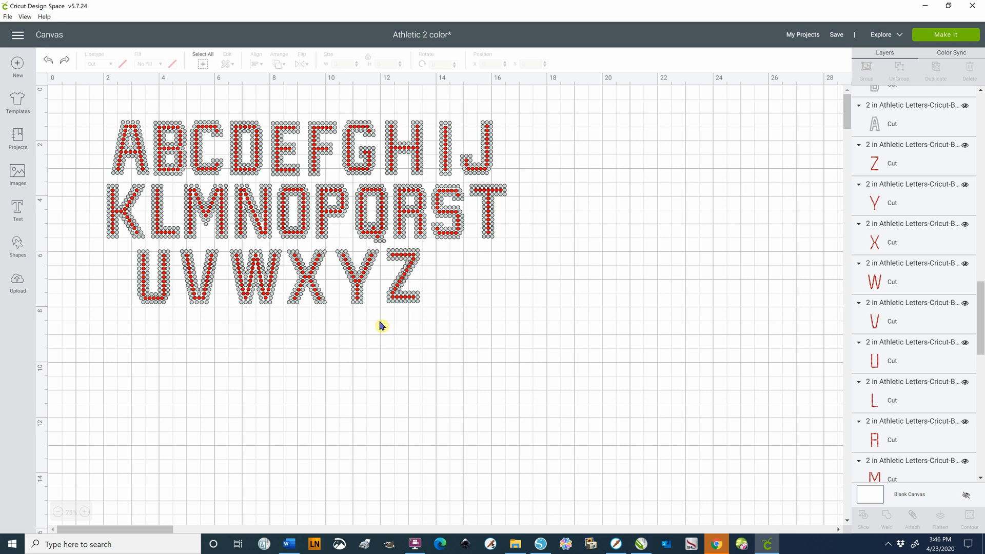
Select both layers of the letter Z and examine where each one sits in the layer list
{"action": "left_click_drag", "start_coordinate": [379, 321], "coordinate": [443, 245]}
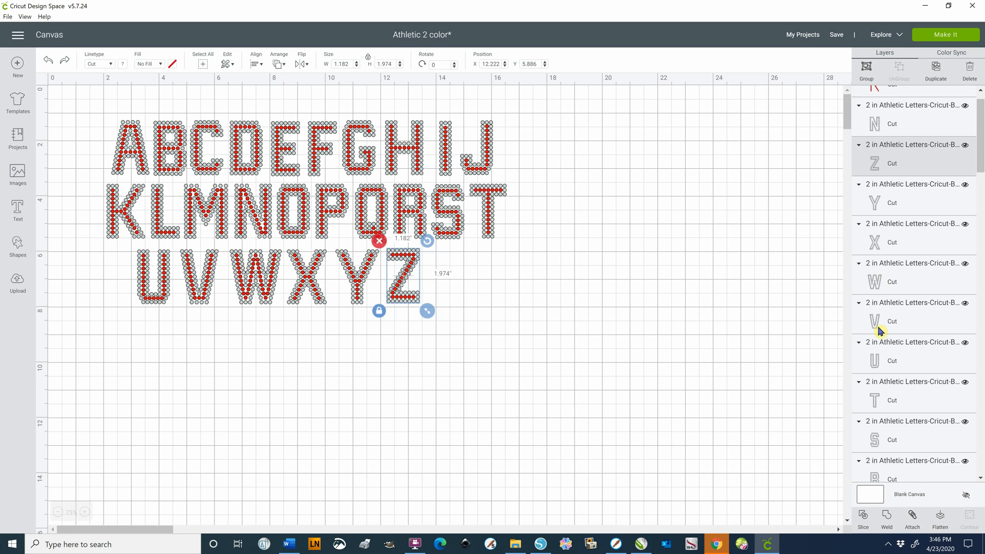
{"action": "scroll", "coordinate": [878, 430], "scroll_direction": "down", "scroll_amount": 1}
{"action": "scroll", "coordinate": [877, 430], "scroll_direction": "down", "scroll_amount": 15}
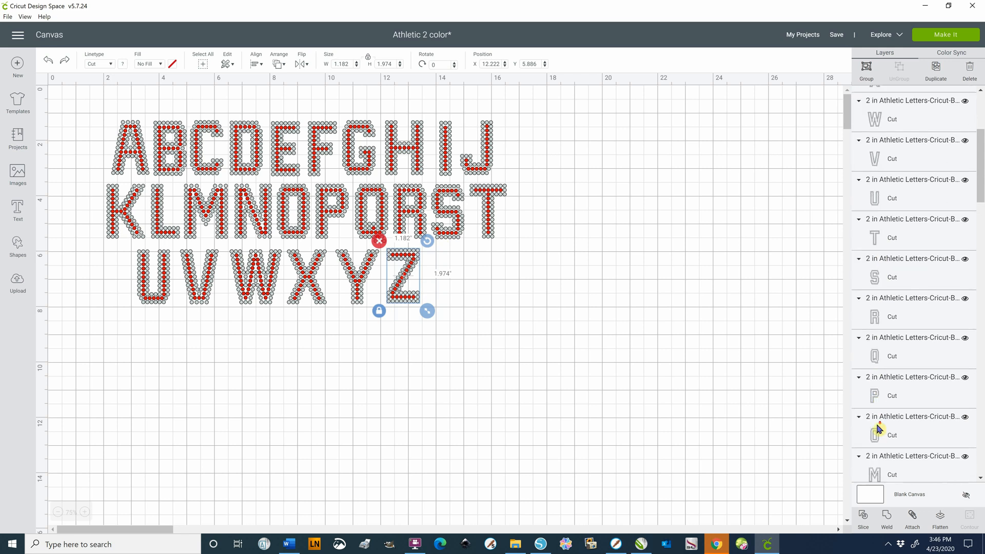
{"action": "scroll", "coordinate": [880, 362], "scroll_direction": "down", "scroll_amount": 10}
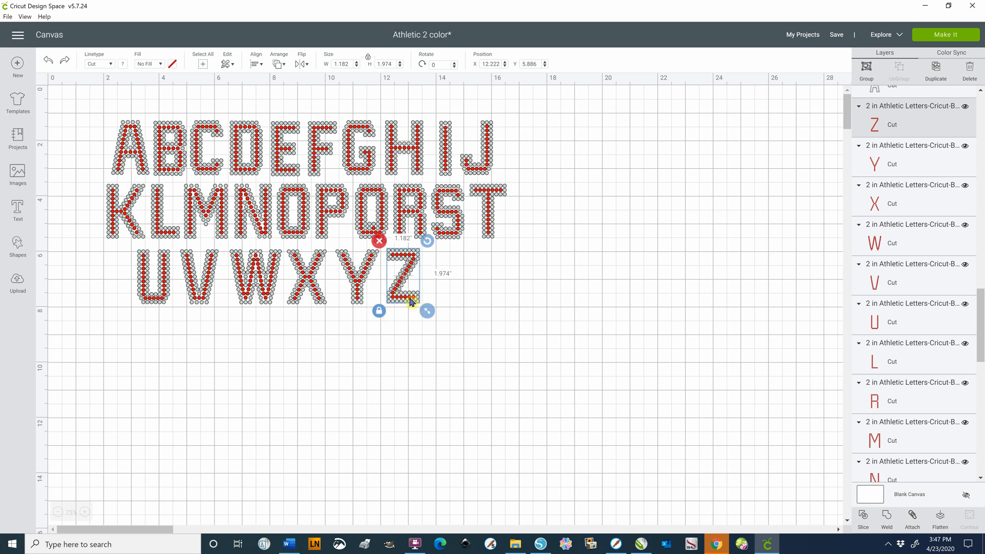
Try box-selecting the letter Z, once with a selection box that also touches the Y, and clear the selection
{"action": "left_click", "coordinate": [380, 334]}
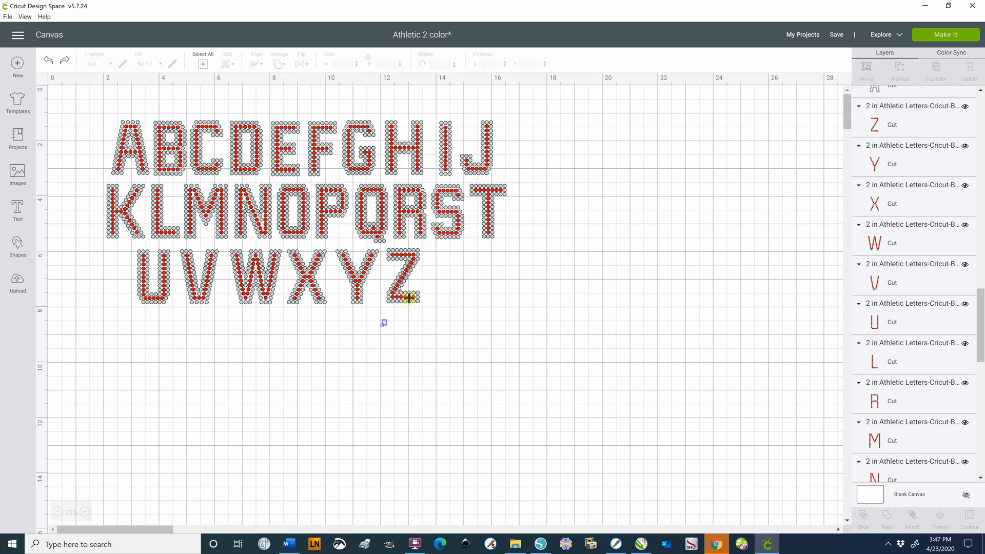
{"action": "left_click_drag", "start_coordinate": [381, 325], "coordinate": [440, 249]}
{"action": "left_click", "coordinate": [382, 344]}
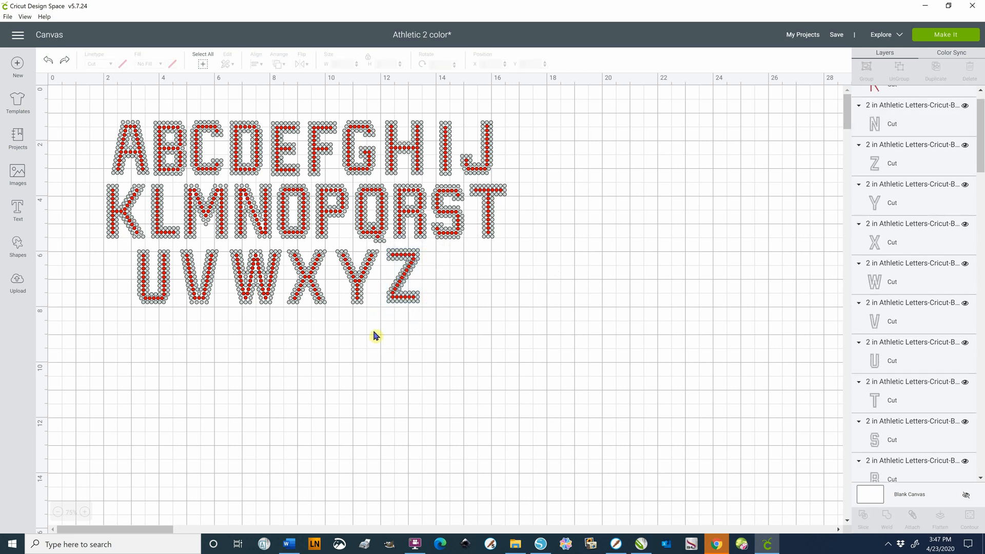
{"action": "left_click_drag", "start_coordinate": [375, 329], "coordinate": [435, 247]}
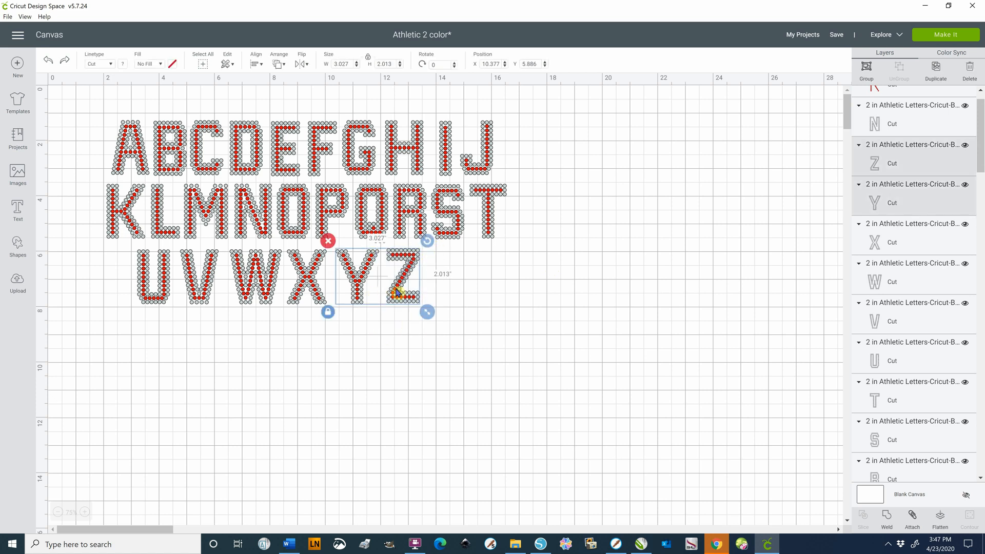
{"action": "left_click", "coordinate": [424, 392]}
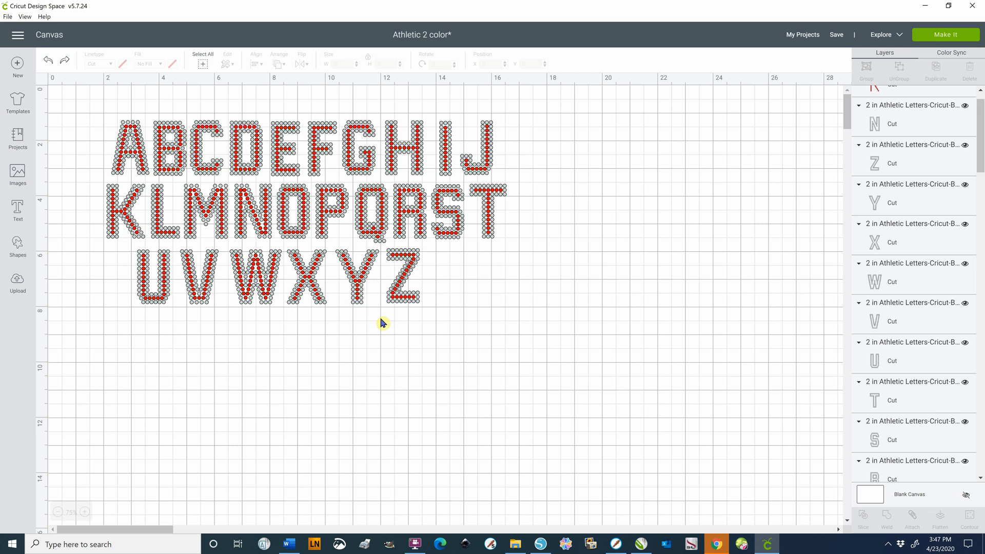
Group the grey outline and red inner layer of the letter Z, and clear the selection
{"action": "left_click_drag", "start_coordinate": [380, 317], "coordinate": [430, 245]}
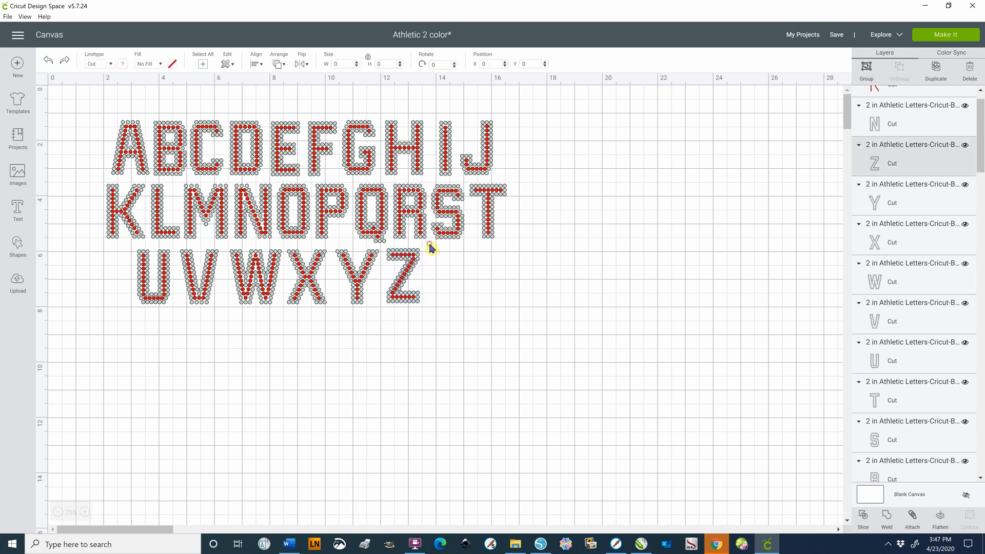
{"action": "left_click", "coordinate": [866, 70]}
{"action": "left_click", "coordinate": [479, 357]}
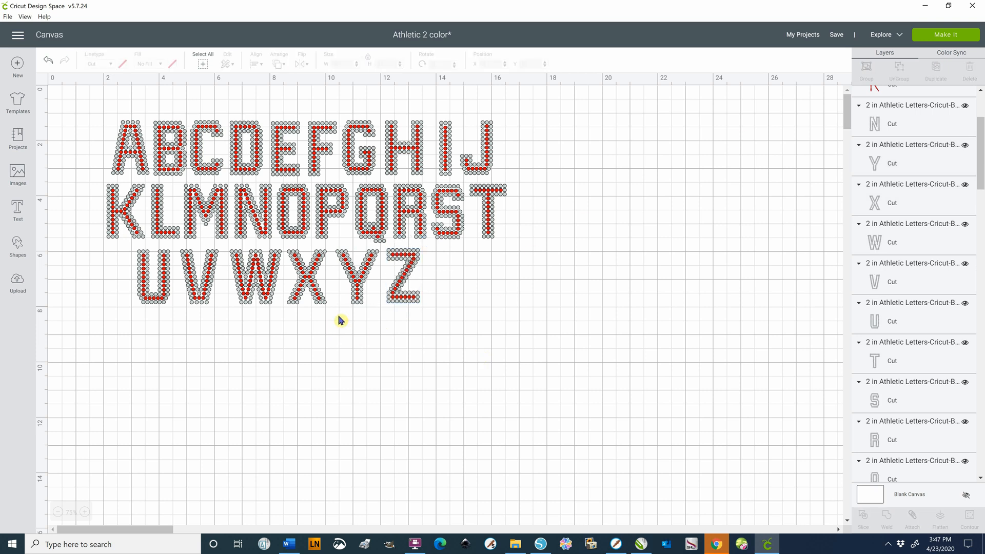
Select the grey outline and red inner layer of the letter Y, look at the available Group option, and clear the selection
{"action": "left_click_drag", "start_coordinate": [339, 319], "coordinate": [375, 254]}
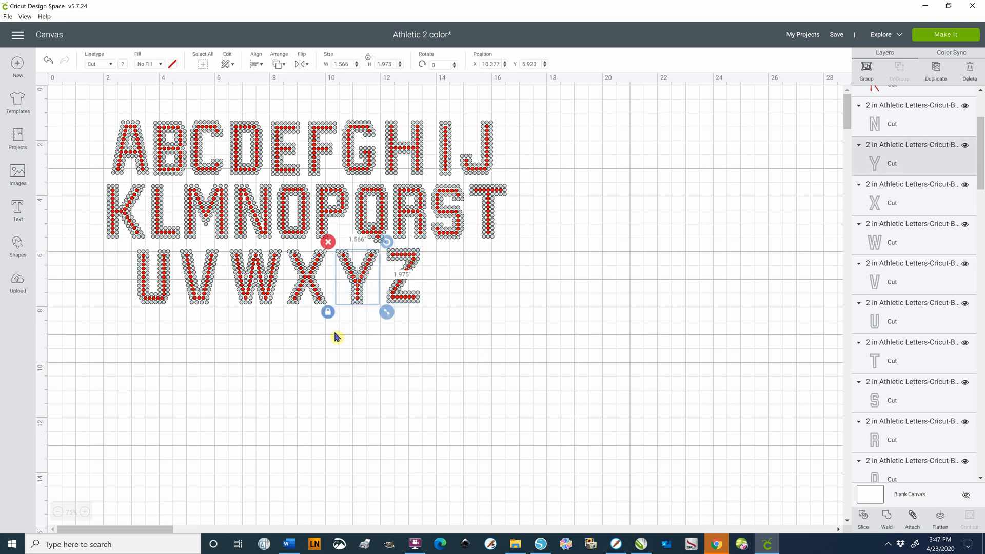
{"action": "left_click", "coordinate": [331, 366]}
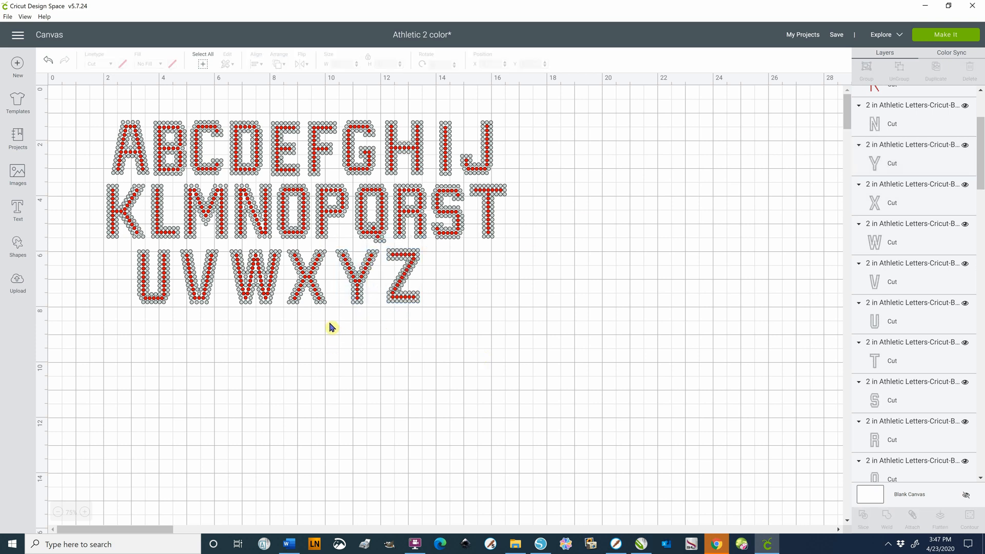
{"action": "left_click_drag", "start_coordinate": [329, 320], "coordinate": [388, 240]}
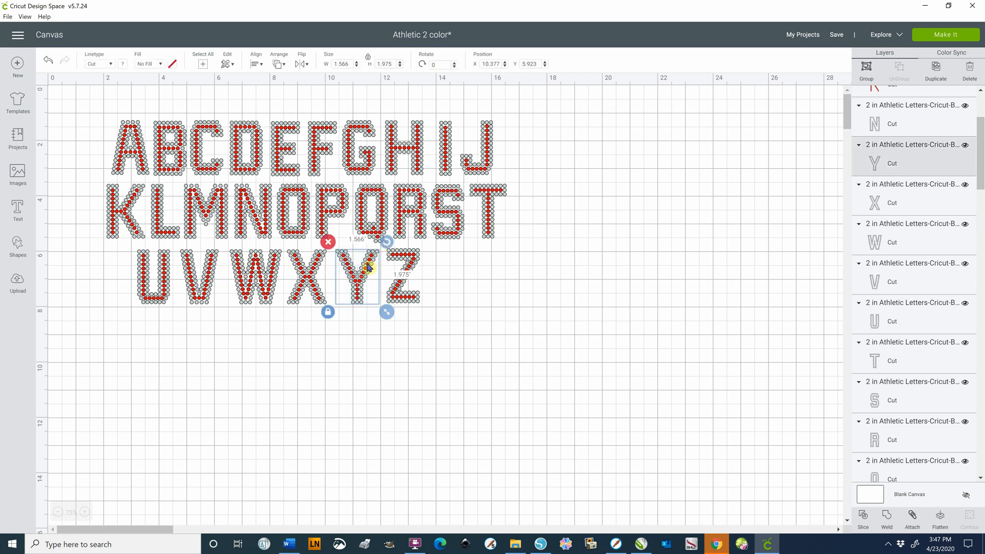
{"action": "right_click", "coordinate": [369, 264]}
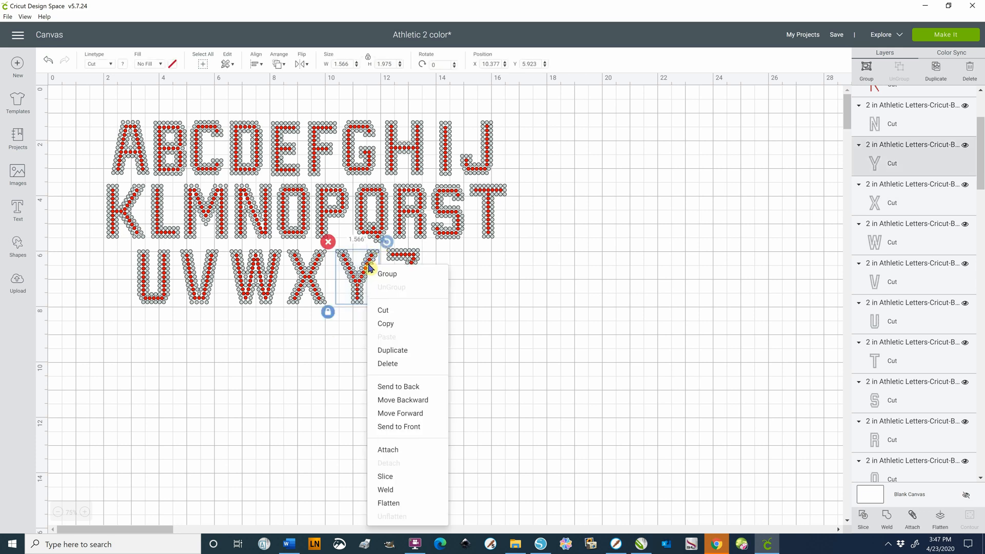
{"action": "left_click", "coordinate": [394, 282]}
{"action": "left_click", "coordinate": [498, 369]}
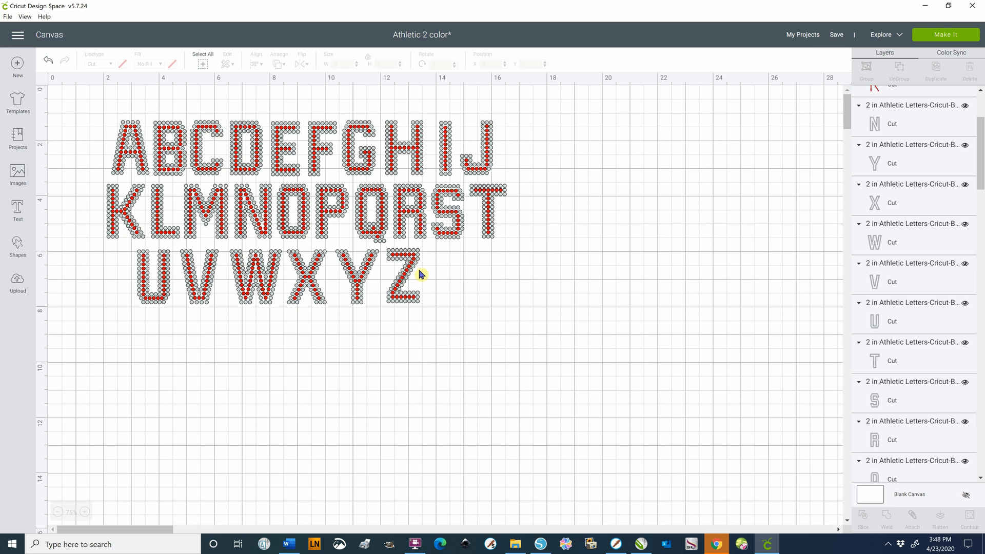
Save the project, and delete all the letters from the canvas
{"action": "left_click", "coordinate": [837, 37]}
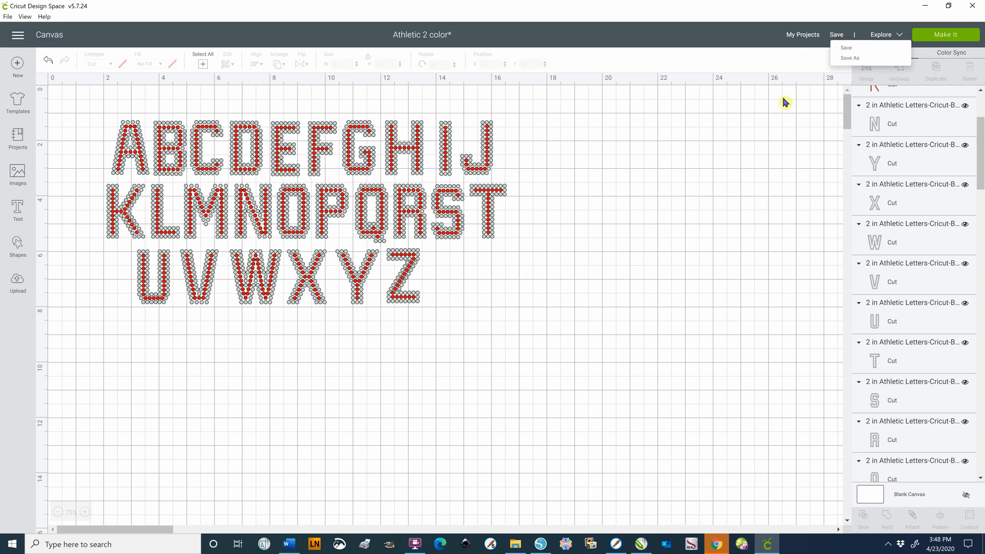
{"action": "left_click", "coordinate": [846, 57]}
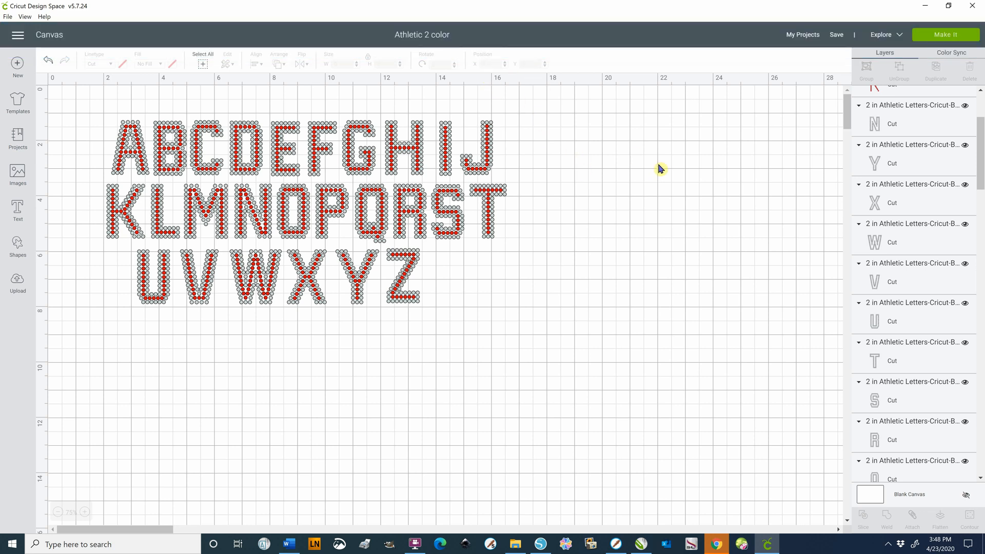
{"action": "left_click_drag", "start_coordinate": [89, 97], "coordinate": [598, 331]}
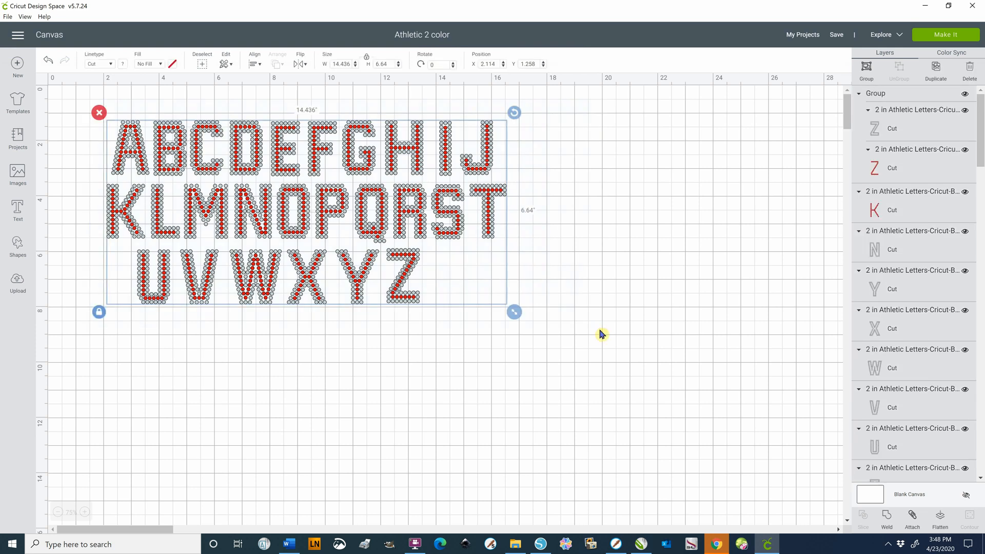
{"action": "key", "text": "Delete"}
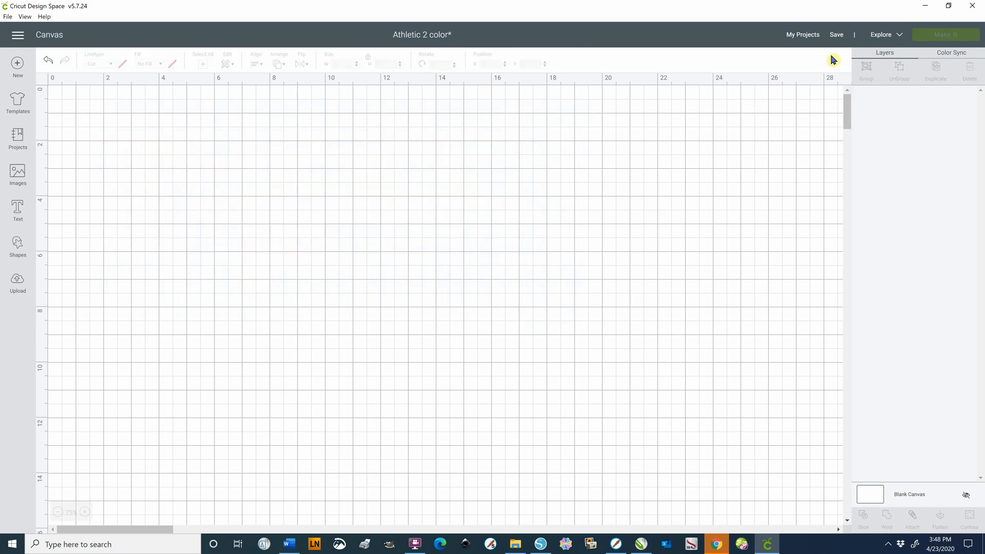
Reopen the saved project Athletic 2 color from My Projects for customizing, replacing the unsaved canvas
{"action": "left_click", "coordinate": [803, 34]}
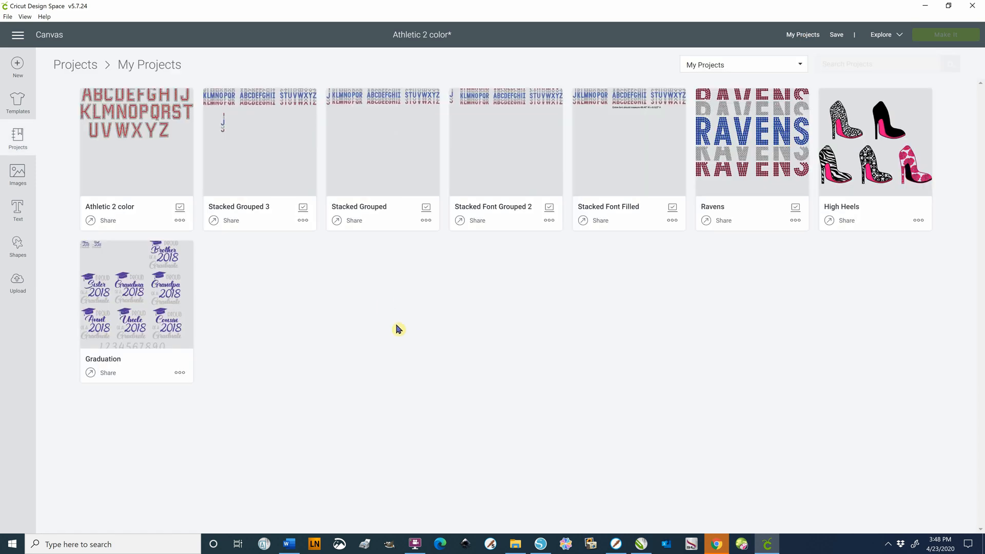
{"action": "left_click", "coordinate": [141, 129]}
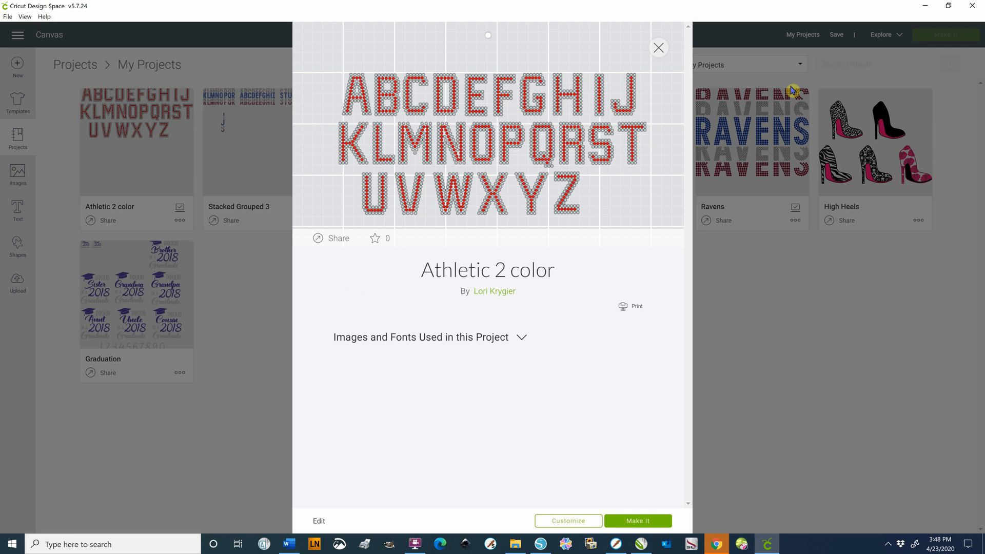
{"action": "left_click", "coordinate": [564, 526]}
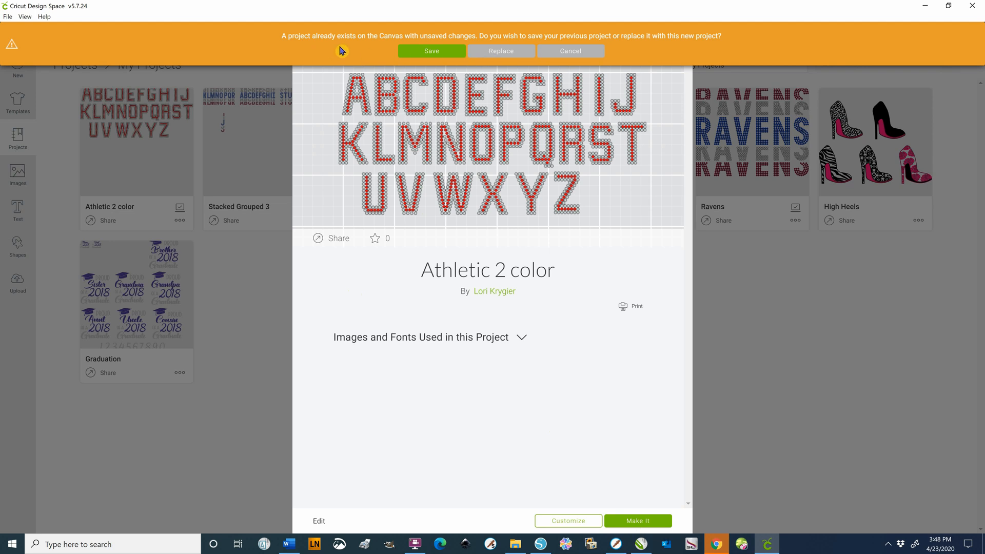
{"action": "left_click", "coordinate": [482, 52]}
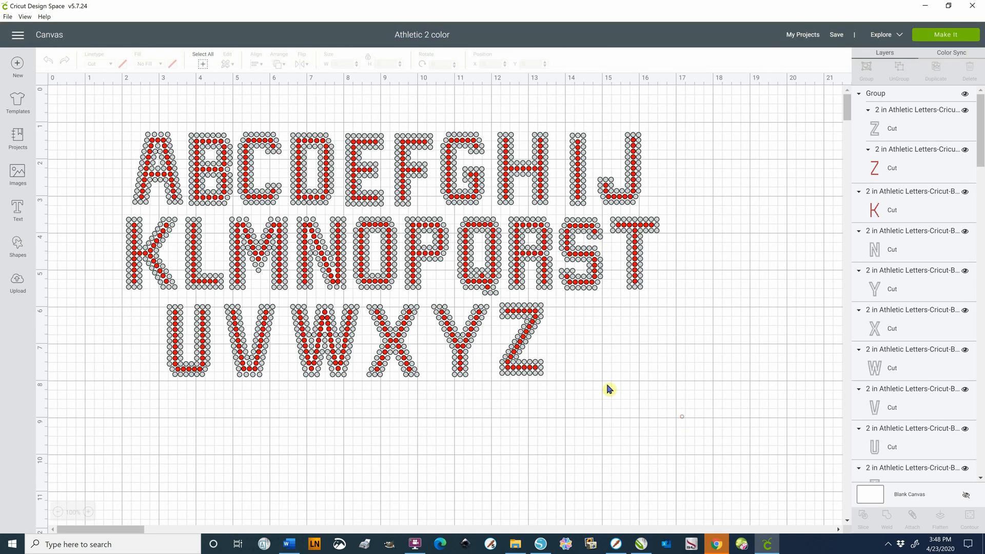
Move the grouped letter Z out of its row to about X 13.445, Y 6.914
{"action": "left_click", "coordinate": [518, 355]}
{"action": "left_click_drag", "start_coordinate": [519, 379], "coordinate": [525, 430]}
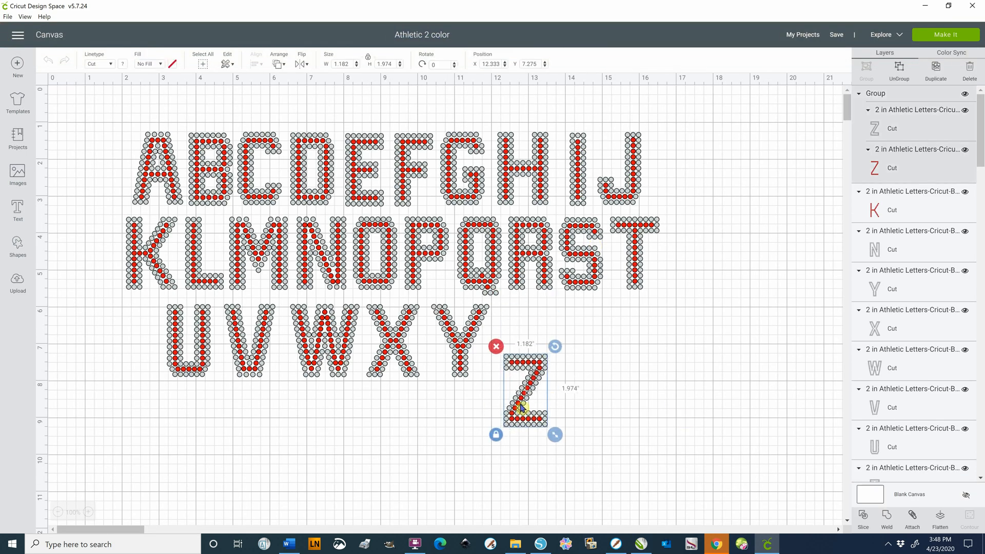
{"action": "left_click_drag", "start_coordinate": [534, 391], "coordinate": [567, 382]}
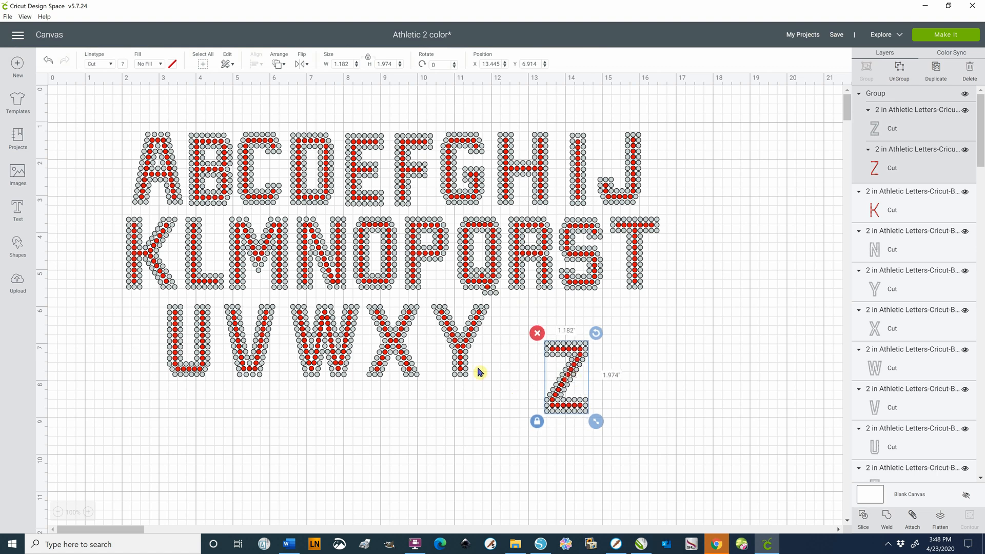
Pull the grey outline of the letter Y away from its red inner layer, and undo the move
{"action": "left_click_drag", "start_coordinate": [468, 340], "coordinate": [510, 397]}
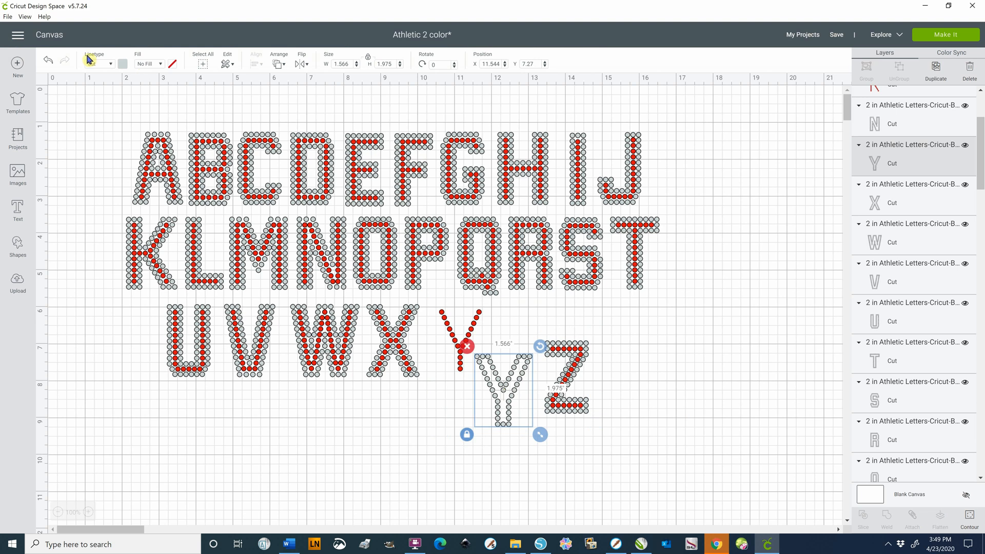
{"action": "left_click", "coordinate": [49, 63]}
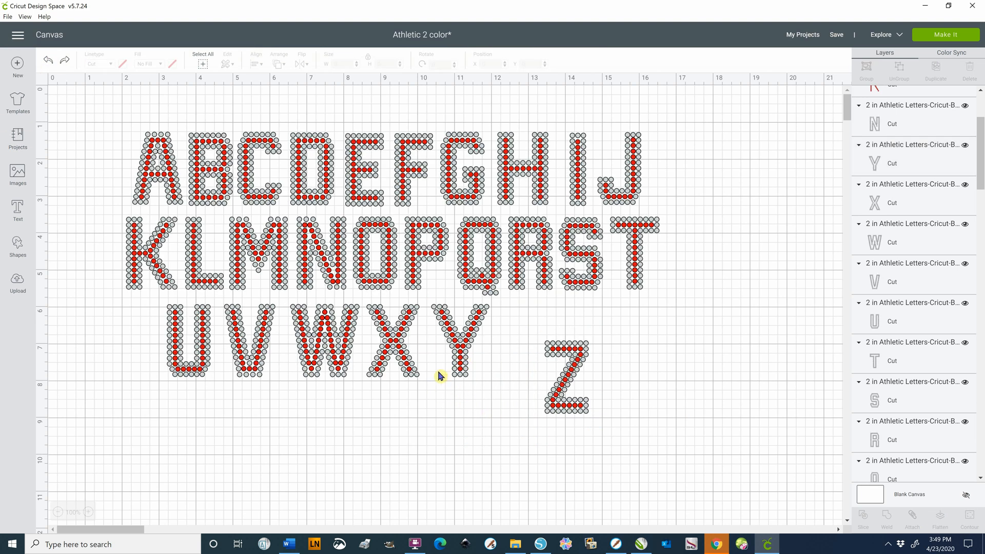
Group the grey outline and red inner layer of the letter Y, and clear the selection
{"action": "left_click_drag", "start_coordinate": [424, 303], "coordinate": [504, 403]}
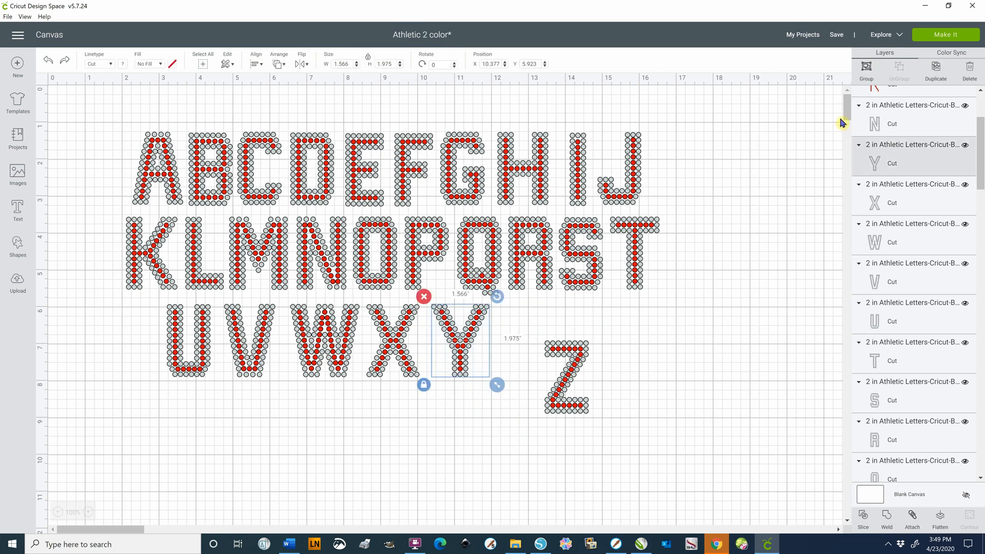
{"action": "left_click", "coordinate": [867, 72]}
{"action": "left_click", "coordinate": [438, 468]}
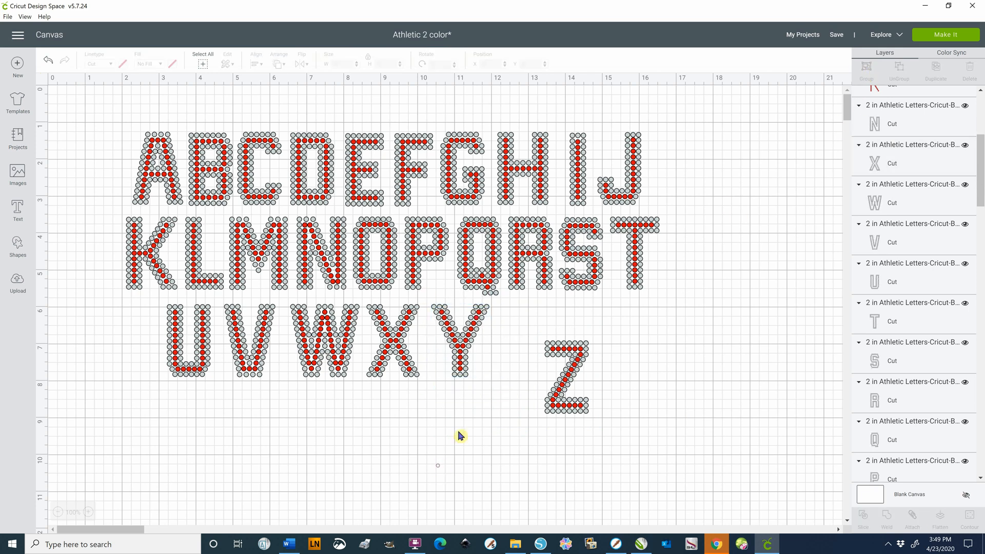
Try box-selecting the letter X with a selection box that also touches the W, and clear the selection
{"action": "left_click", "coordinate": [466, 345]}
{"action": "left_click_drag", "start_coordinate": [357, 398], "coordinate": [422, 359]}
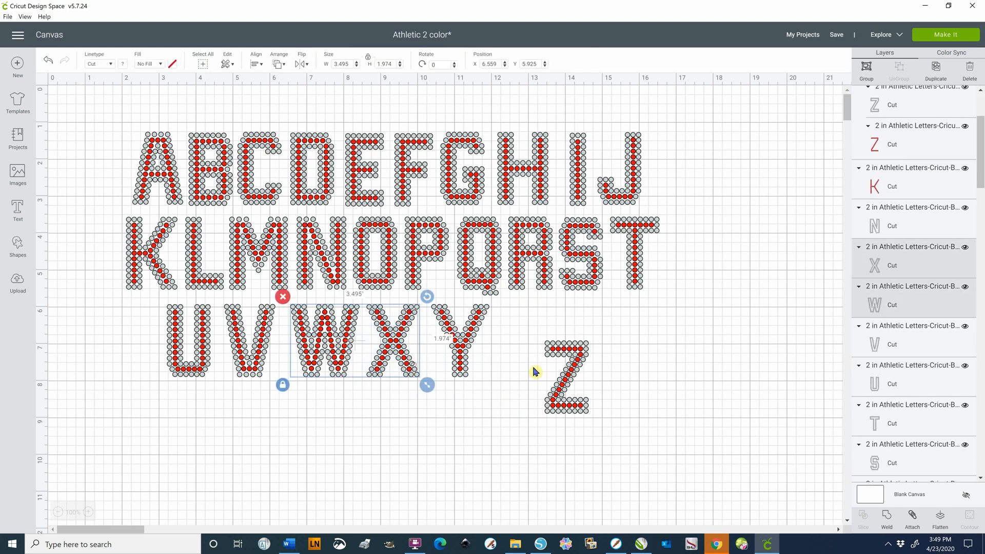
{"action": "left_click", "coordinate": [229, 466]}
Try to group the grey outline and red inner layer of the letter U, and clear the selection
{"action": "left_click_drag", "start_coordinate": [154, 298], "coordinate": [218, 389]}
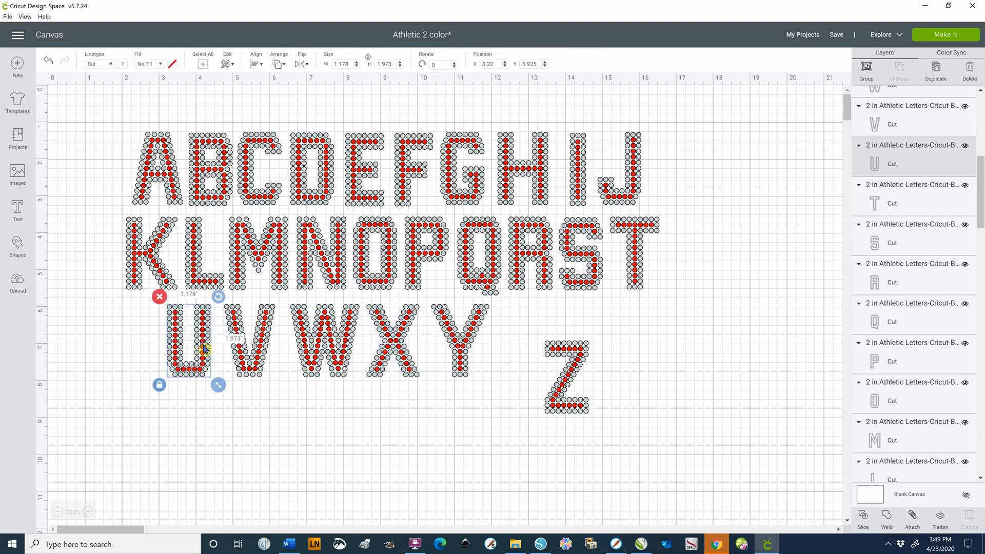
{"action": "right_click", "coordinate": [200, 351]}
{"action": "left_click", "coordinate": [226, 226]}
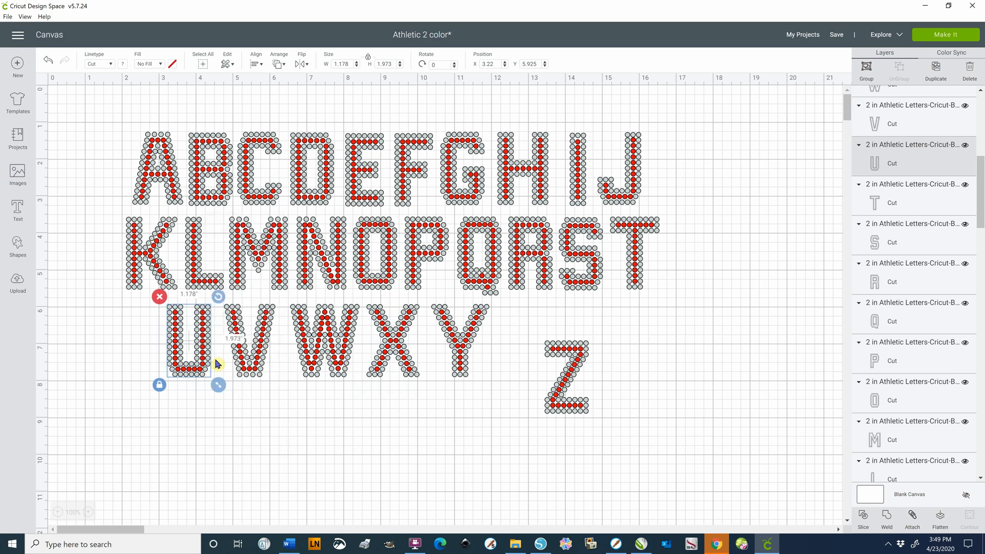
{"action": "left_click", "coordinate": [219, 428]}
Pull the grey outline of the letter U away from its red inner layer, and undo the move
{"action": "left_click_drag", "start_coordinate": [206, 369], "coordinate": [194, 450]}
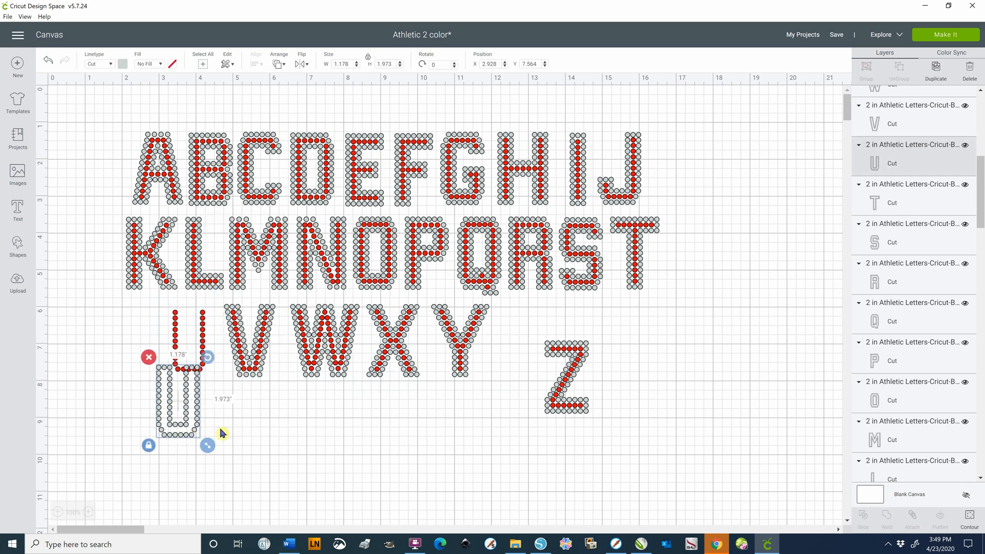
{"action": "left_click", "coordinate": [257, 449]}
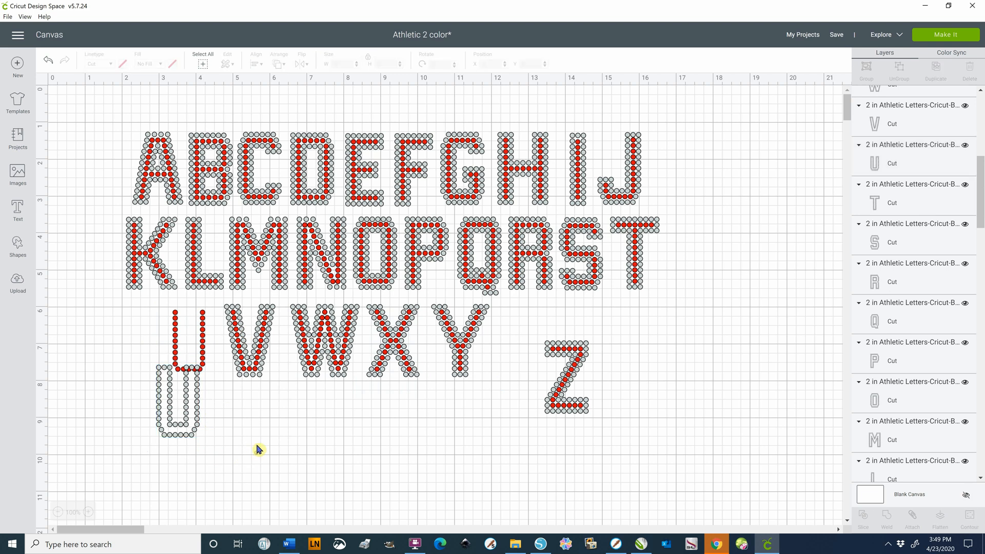
{"action": "left_click", "coordinate": [47, 63]}
Group the grey outline and red inner layer of the letter U, and clear the selection
{"action": "left_click_drag", "start_coordinate": [157, 398], "coordinate": [238, 302]}
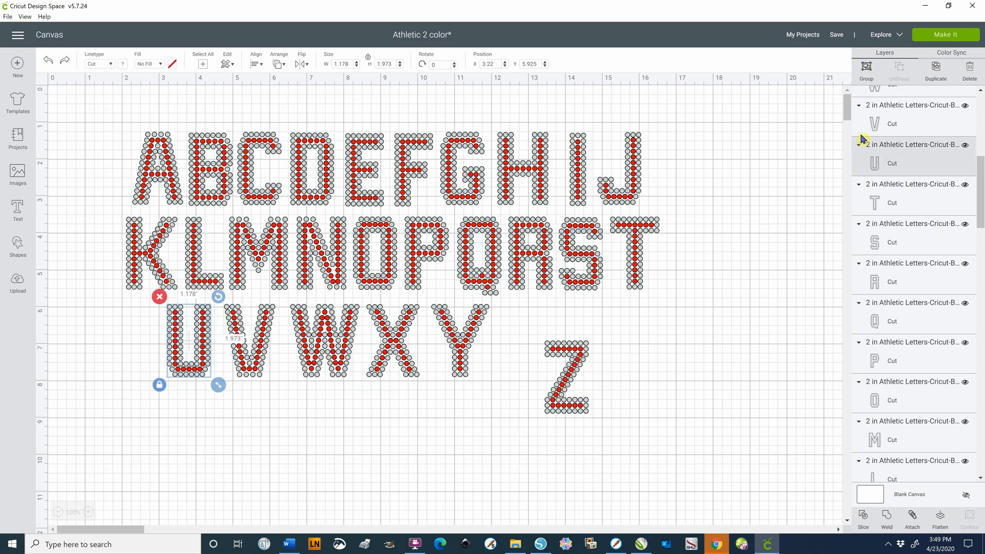
{"action": "left_click", "coordinate": [867, 76]}
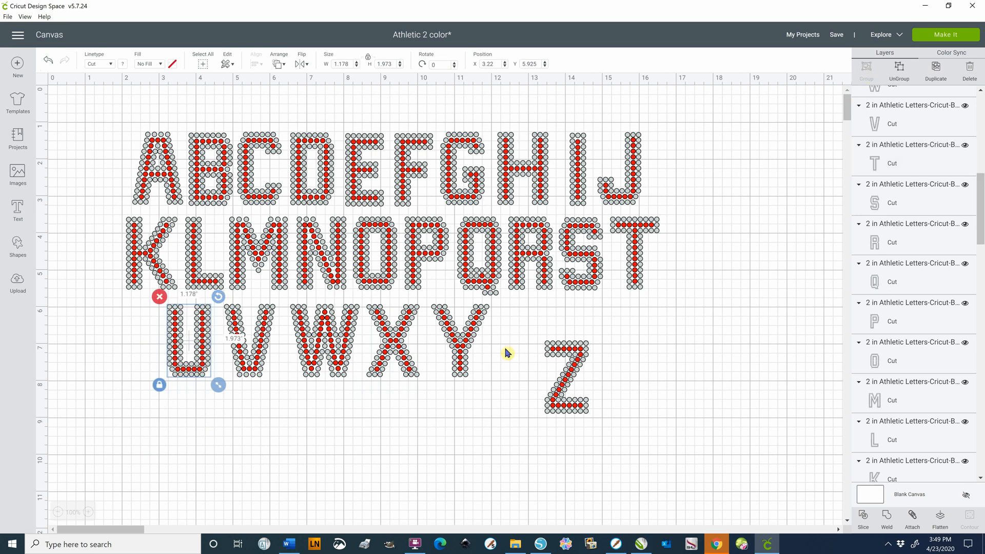
{"action": "left_click", "coordinate": [419, 429]}
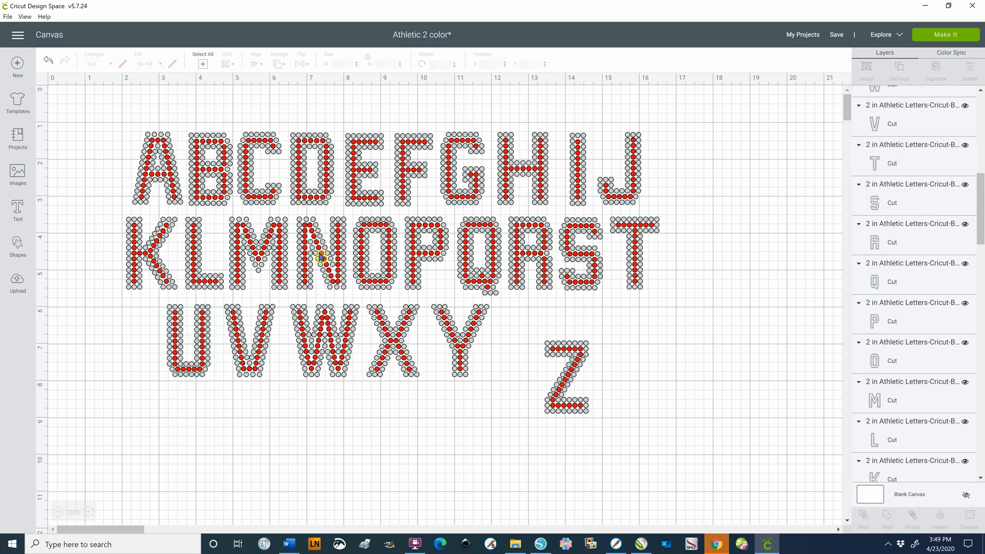
Group the two color layers of the letter B, and group those of the letter D separately
{"action": "left_click_drag", "start_coordinate": [184, 114], "coordinate": [237, 206]}
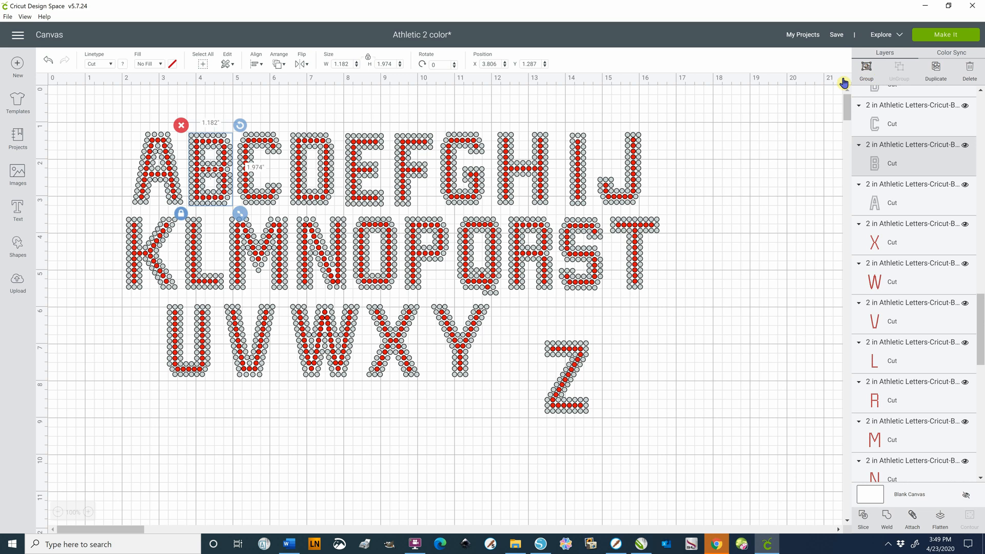
{"action": "key", "text": "Delete"}
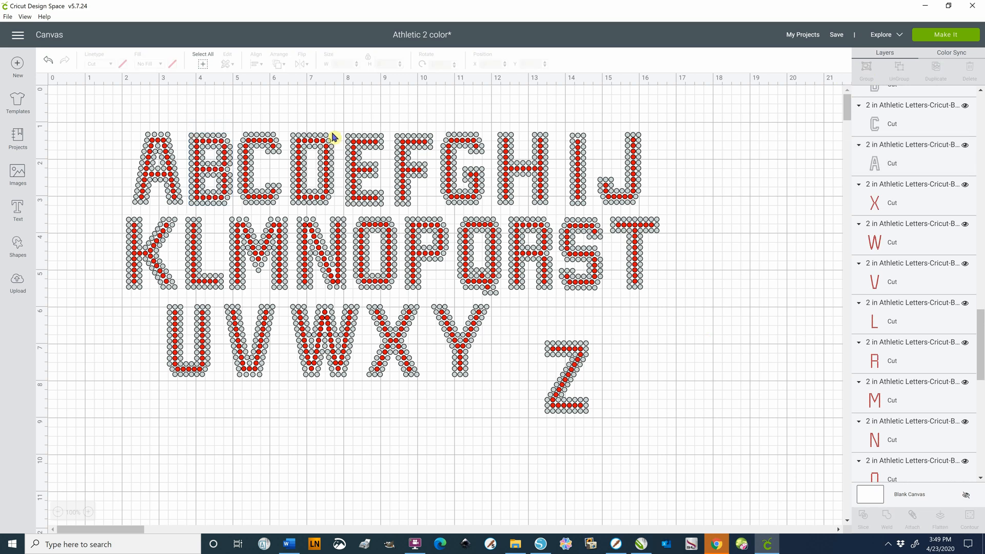
{"action": "left_click_drag", "start_coordinate": [286, 114], "coordinate": [340, 215]}
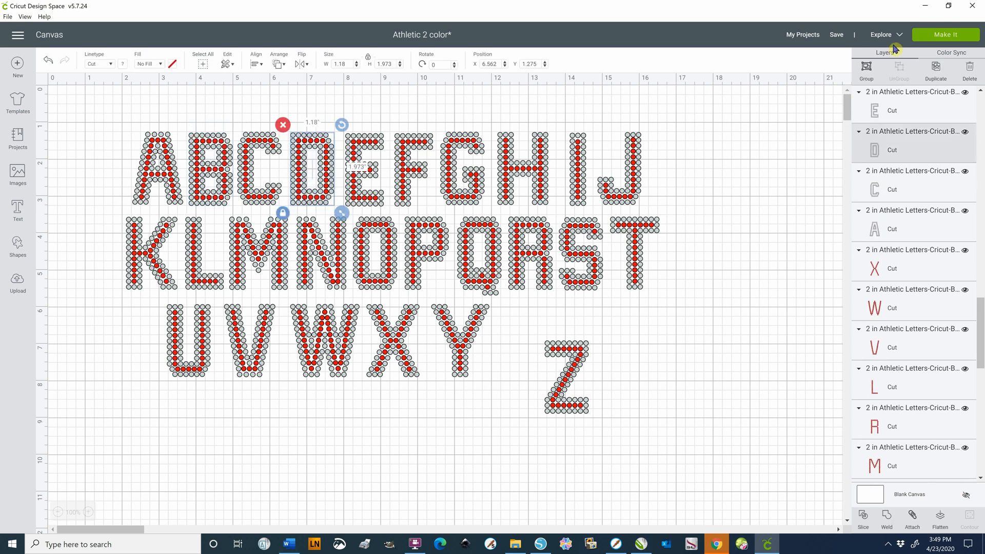
{"action": "left_click", "coordinate": [867, 70]}
{"action": "left_click", "coordinate": [405, 106]}
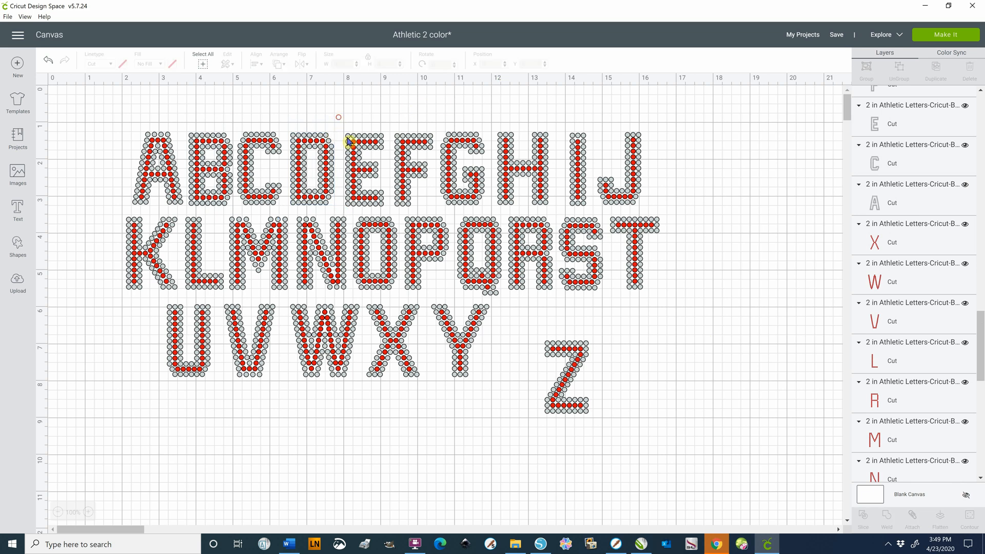
Group the two color layers of the letter E, and group those of the letter I separately
{"action": "left_click_drag", "start_coordinate": [348, 142], "coordinate": [392, 219]}
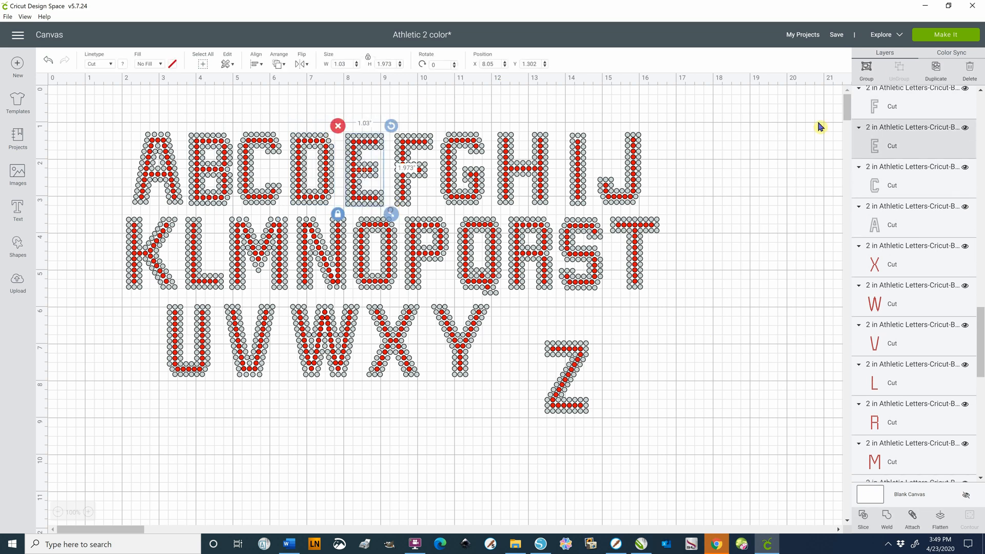
{"action": "left_click", "coordinate": [870, 75]}
{"action": "left_click_drag", "start_coordinate": [564, 125], "coordinate": [600, 219]}
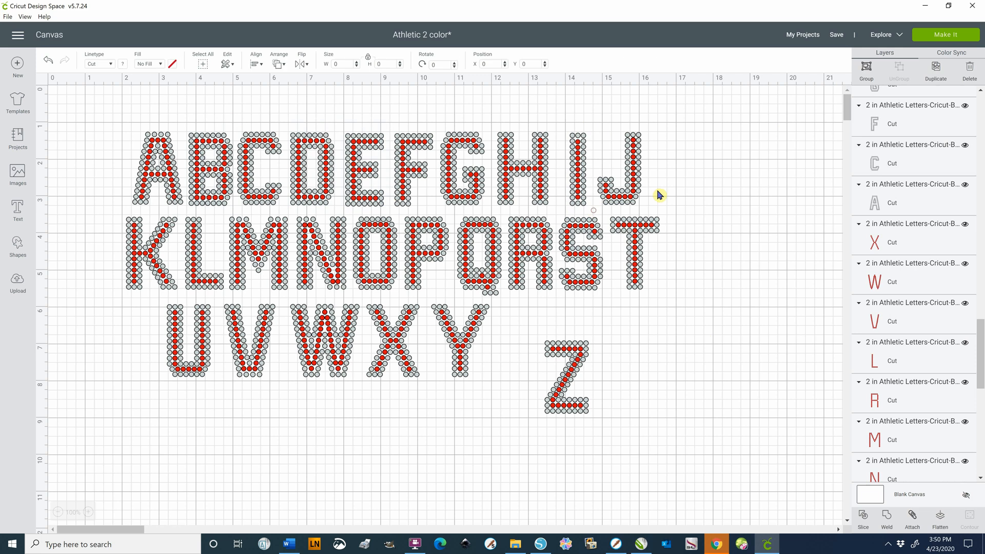
{"action": "left_click", "coordinate": [867, 73]}
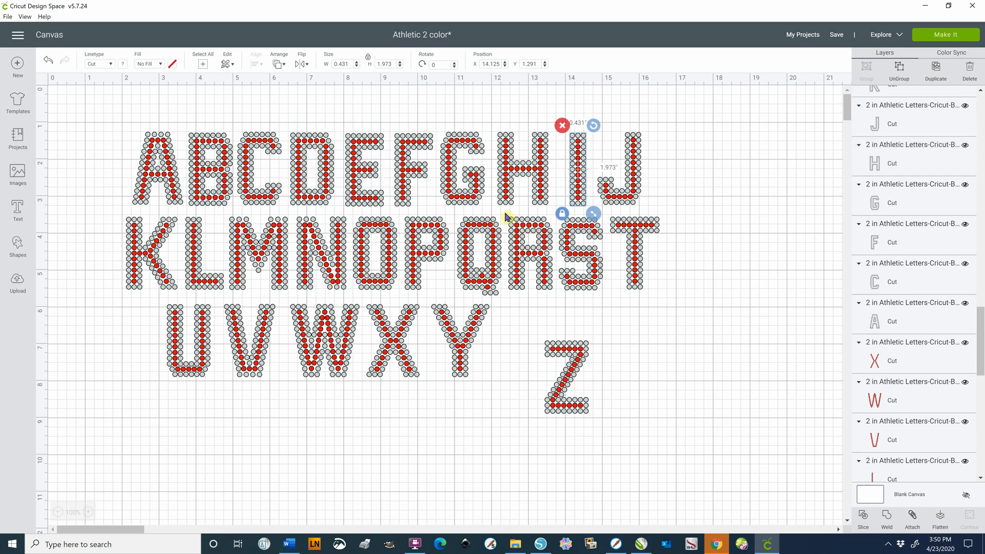
Group the two color layers of the letter R, and move the letter Z up beside the Y
{"action": "left_click_drag", "start_coordinate": [508, 220], "coordinate": [562, 304]}
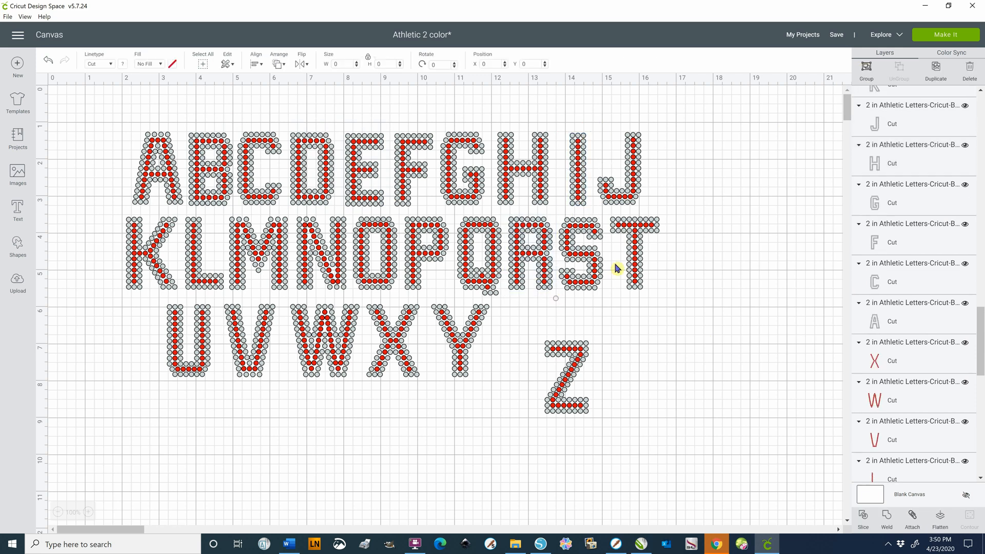
{"action": "left_click", "coordinate": [861, 81]}
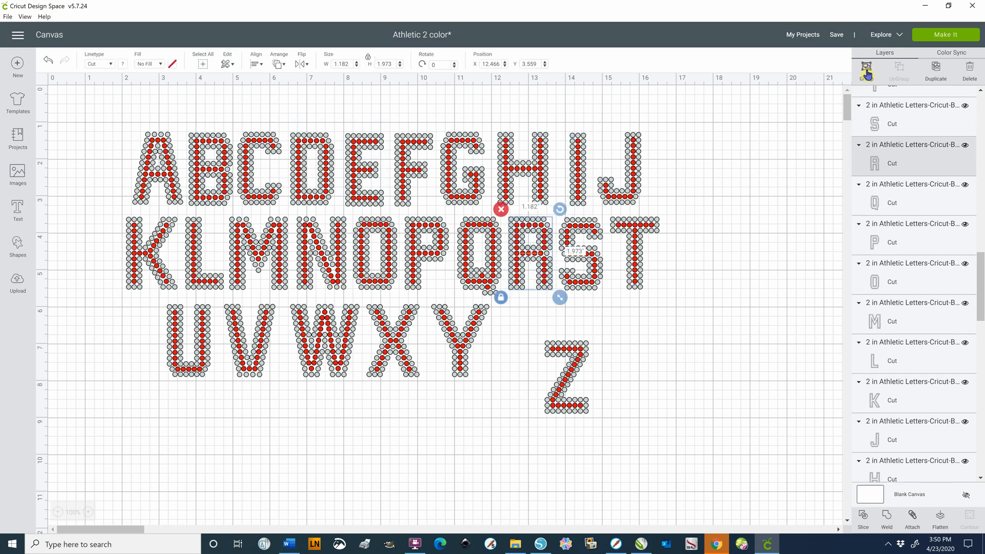
{"action": "left_click", "coordinate": [732, 326]}
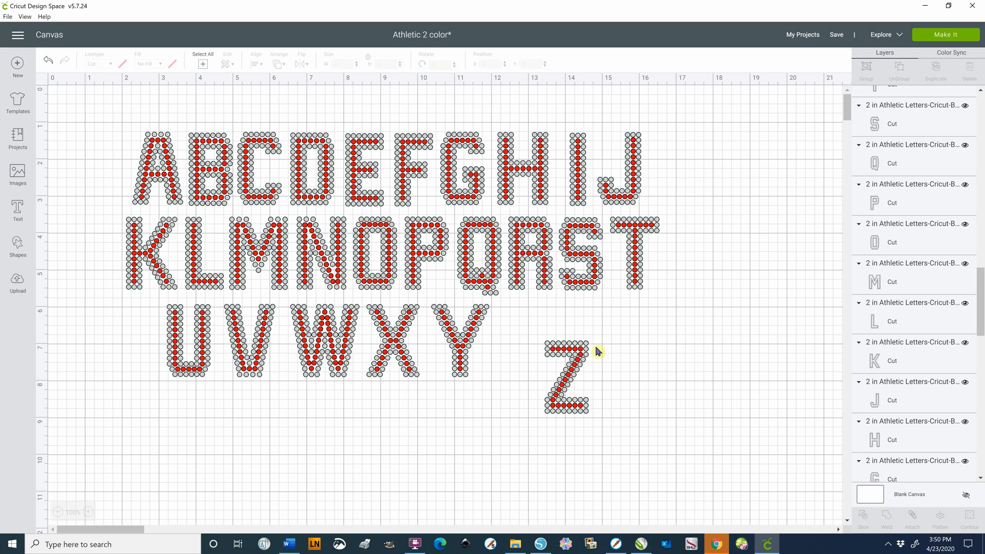
{"action": "left_click_drag", "start_coordinate": [572, 378], "coordinate": [534, 343]}
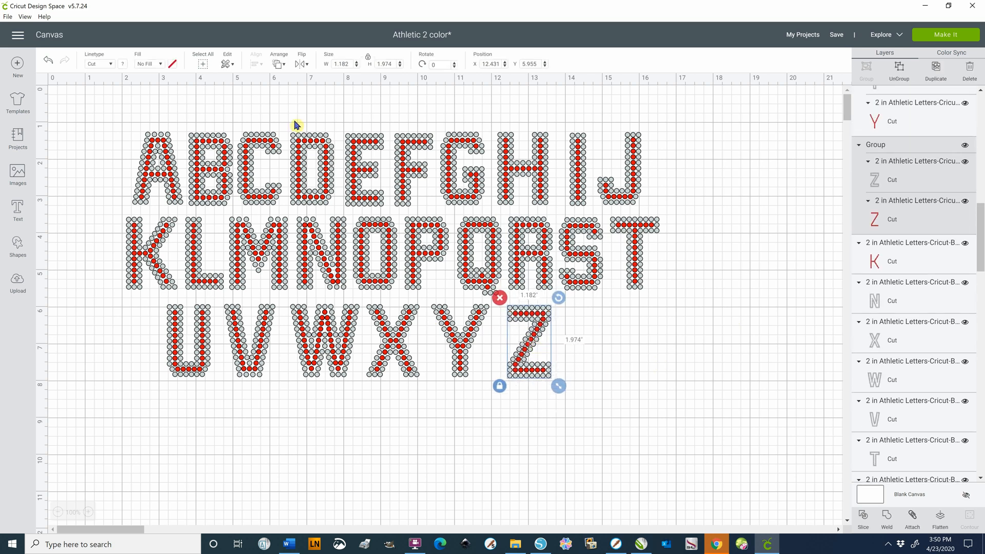
Move the grouped letters B, R, I, D and E below the alphabet, side by side, to spell BRIDE
{"action": "left_click", "coordinate": [208, 172]}
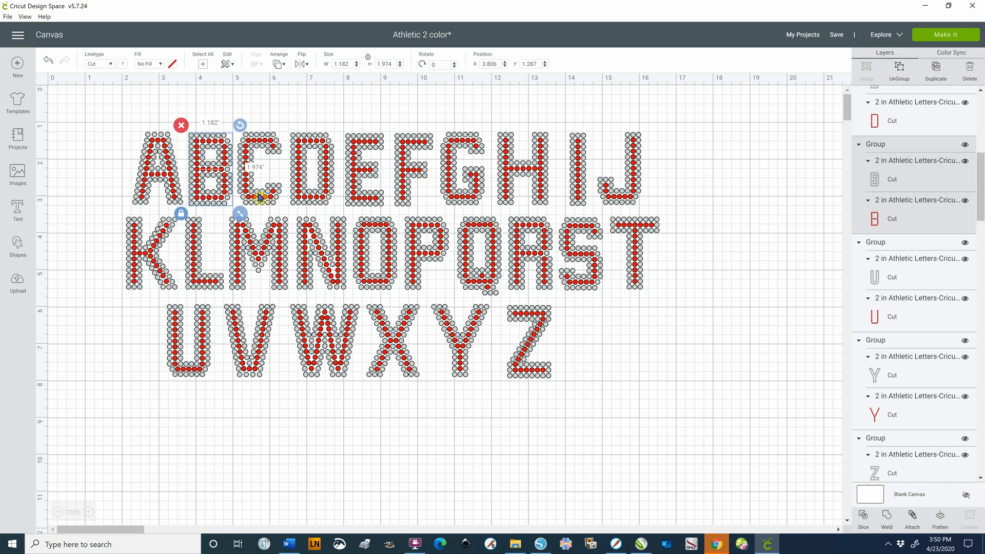
{"action": "left_click_drag", "start_coordinate": [216, 173], "coordinate": [198, 453]}
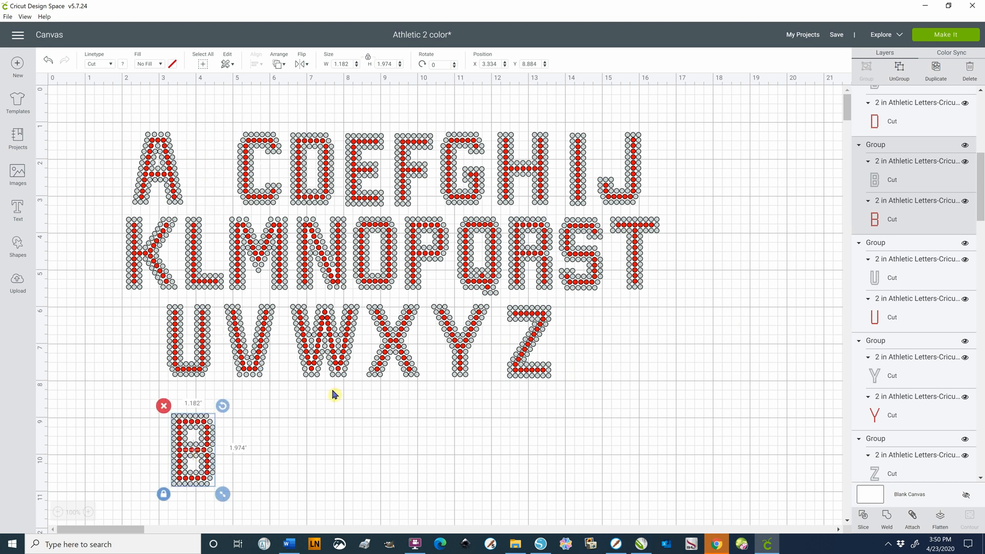
{"action": "left_click_drag", "start_coordinate": [528, 261], "coordinate": [242, 453]}
{"action": "left_click_drag", "start_coordinate": [577, 183], "coordinate": [308, 523]}
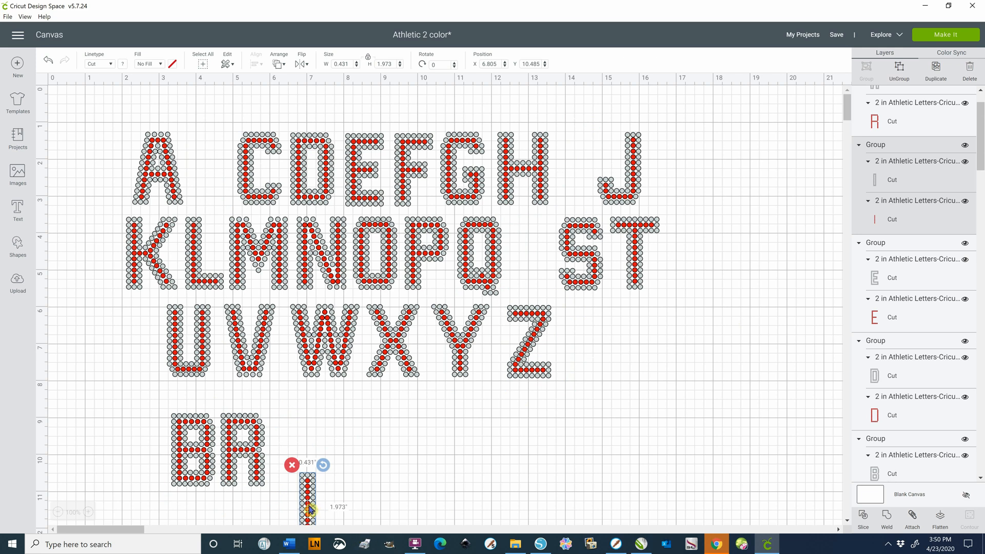
{"action": "left_click_drag", "start_coordinate": [309, 509], "coordinate": [285, 451]}
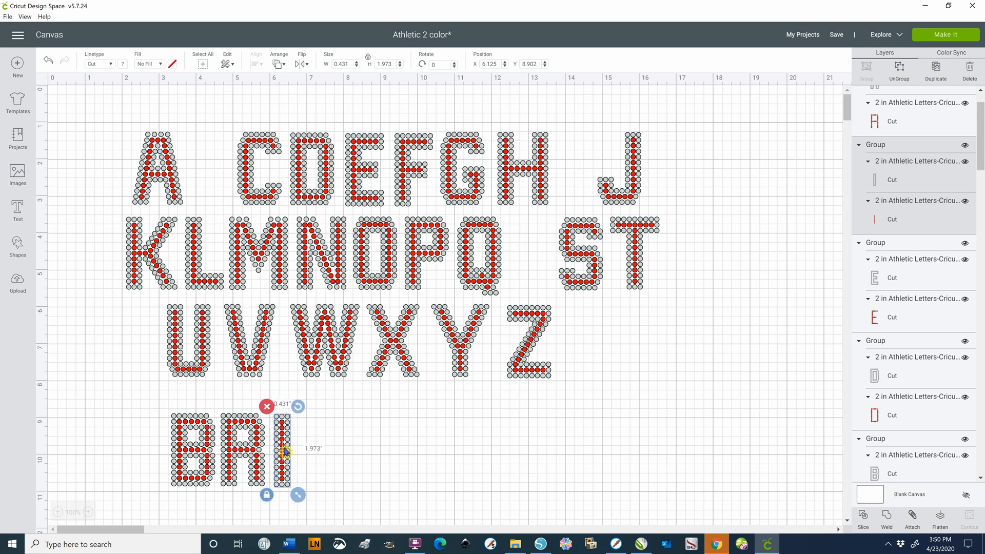
{"action": "left_click_drag", "start_coordinate": [330, 188], "coordinate": [336, 468]}
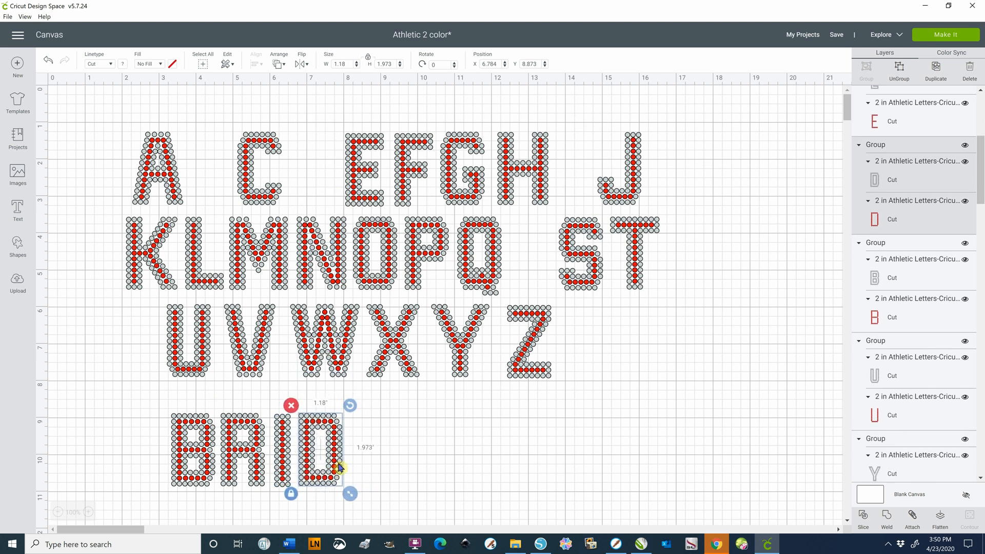
{"action": "left_click_drag", "start_coordinate": [367, 176], "coordinate": [371, 455]}
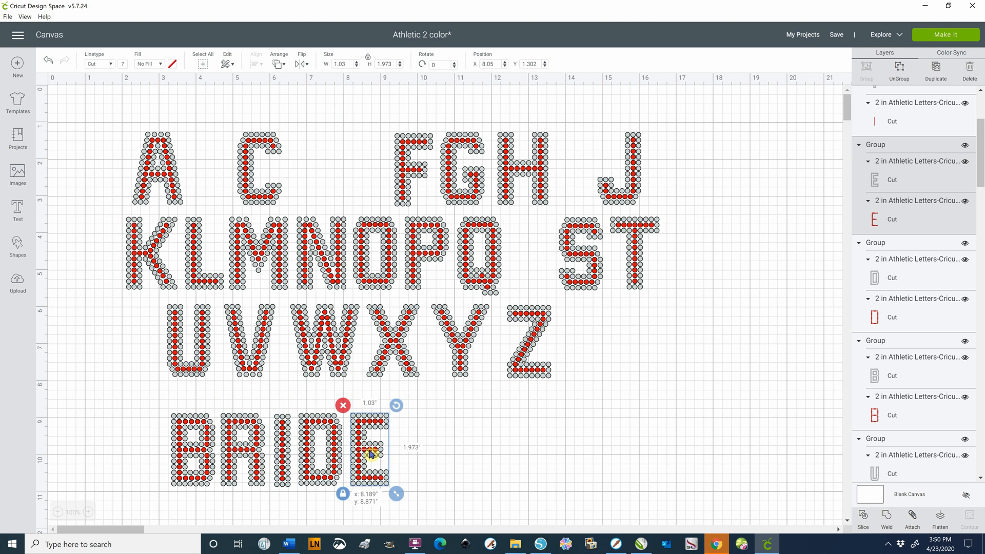
Nudge the letters I, D and E of the word BRIDE to even out the spacing between them
{"action": "left_click", "coordinate": [286, 464]}
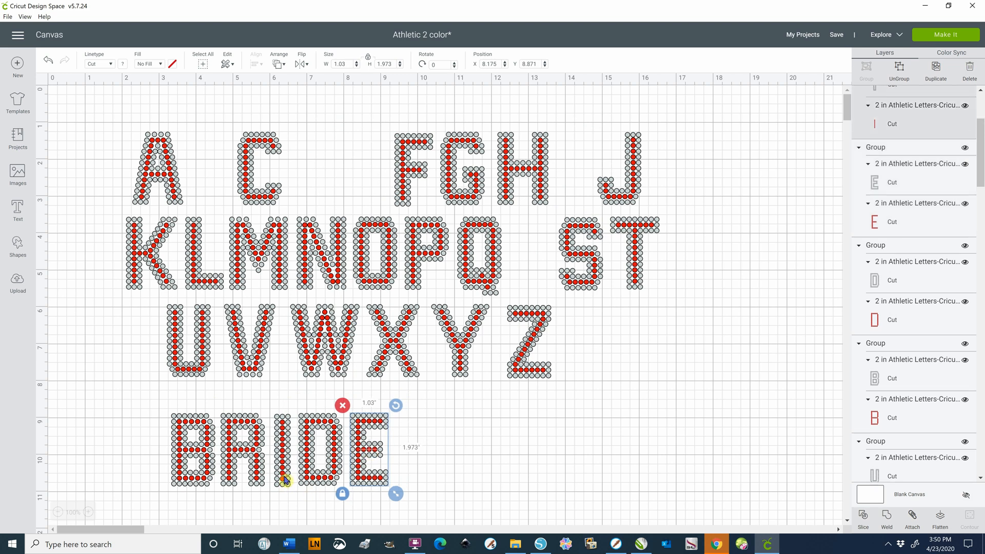
{"action": "left_click_drag", "start_coordinate": [286, 464], "coordinate": [281, 458]}
{"action": "left_click", "coordinate": [321, 447]}
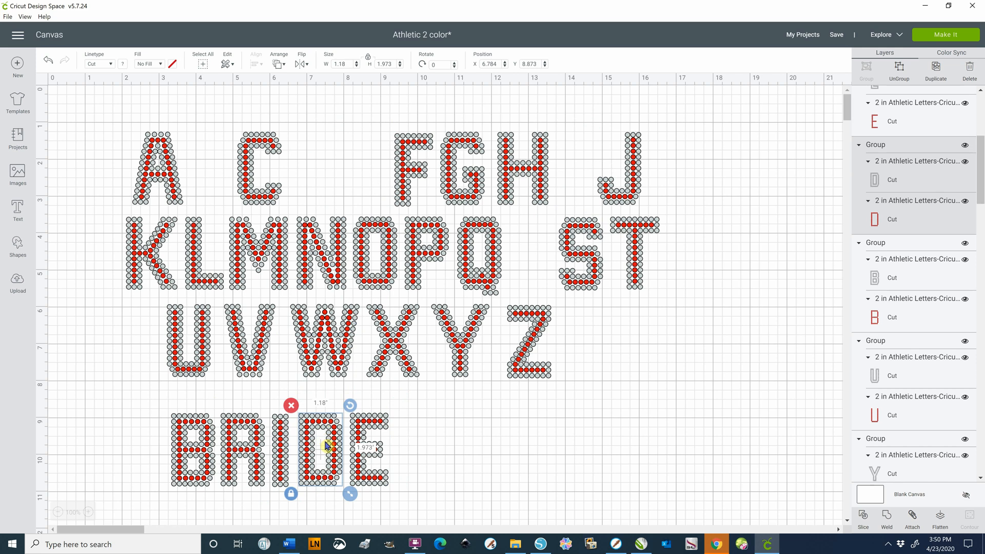
{"action": "left_click_drag", "start_coordinate": [334, 440], "coordinate": [334, 441]}
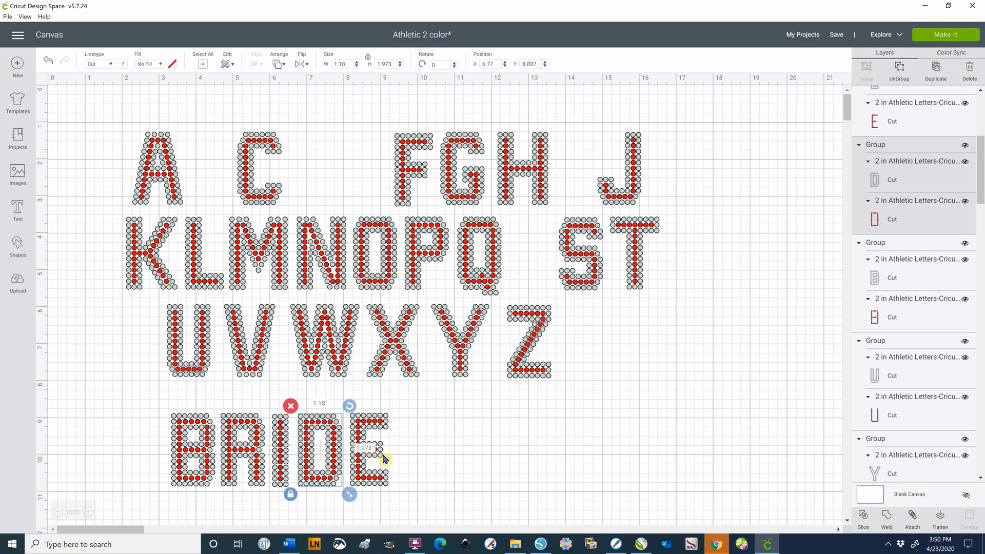
{"action": "left_click", "coordinate": [377, 451]}
{"action": "left_click_drag", "start_coordinate": [377, 451], "coordinate": [377, 452]}
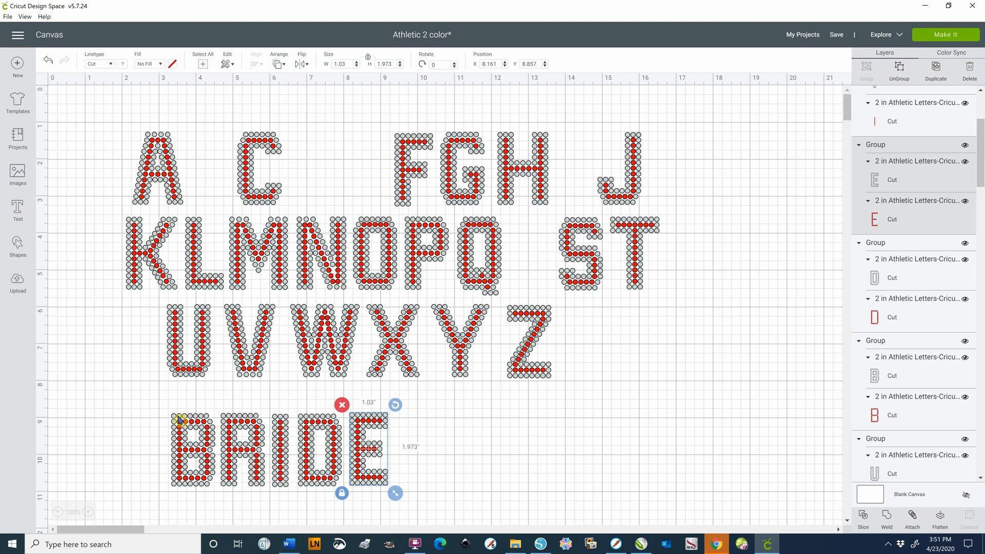
Align the five letters of the word BRIDE along their bottom edges, and clear the selection
{"action": "left_click_drag", "start_coordinate": [145, 393], "coordinate": [406, 504]}
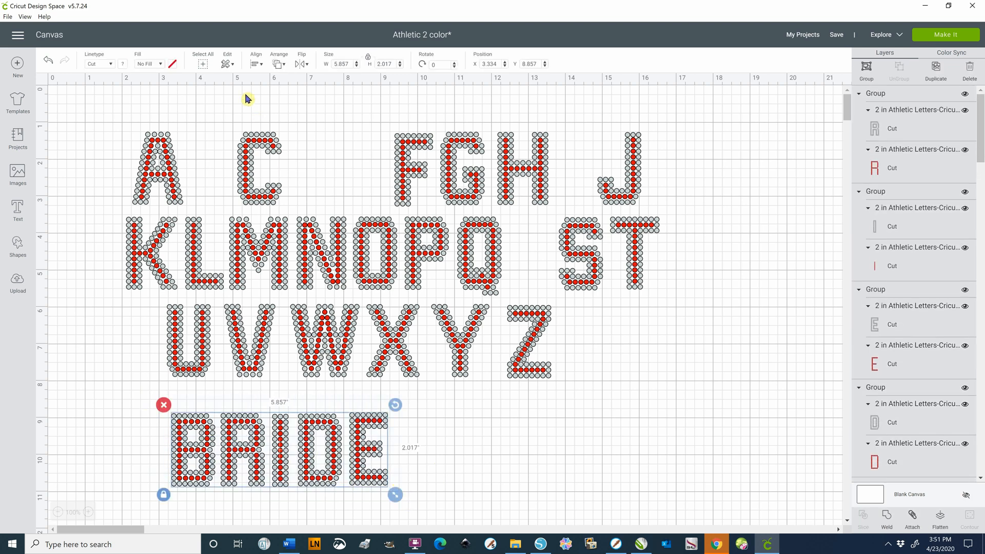
{"action": "left_click", "coordinate": [261, 66]}
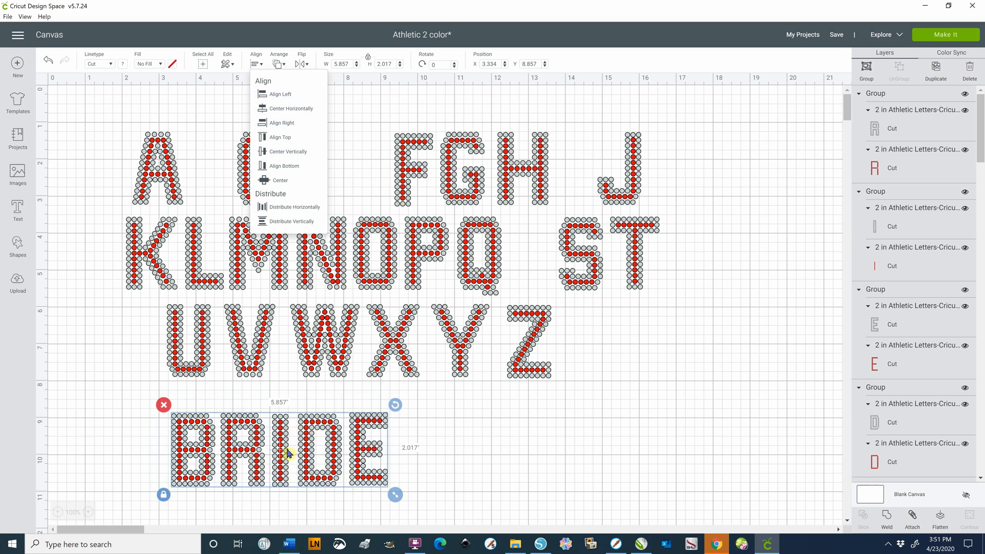
{"action": "left_click", "coordinate": [276, 168]}
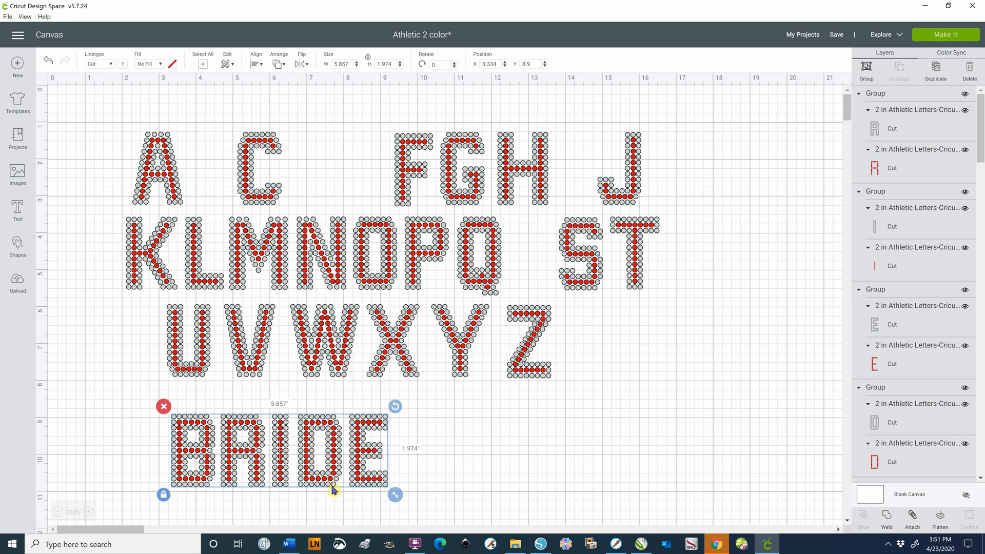
{"action": "left_click", "coordinate": [482, 464]}
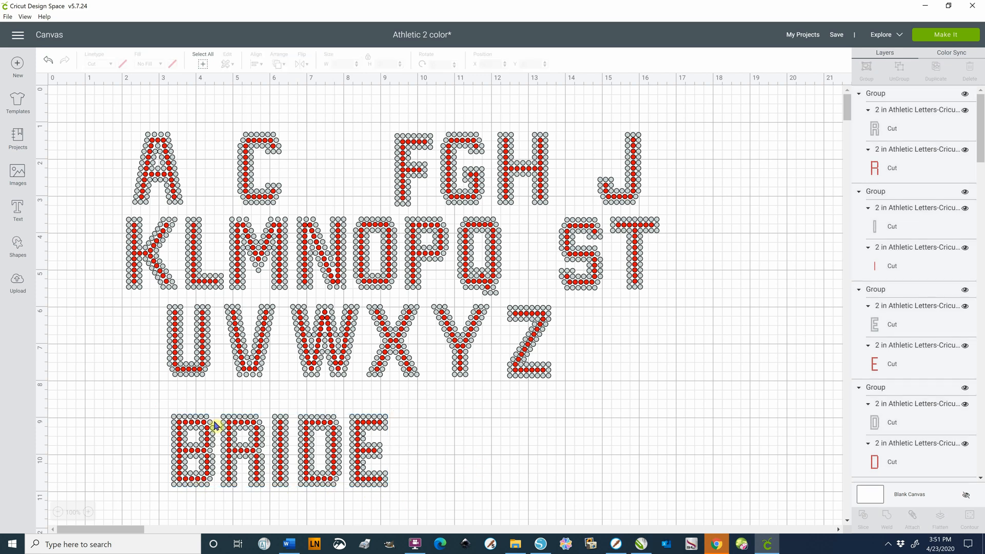
Distribute the letters of the word BRIDE horizontally, and undo the distribution
{"action": "left_click_drag", "start_coordinate": [154, 402], "coordinate": [426, 501]}
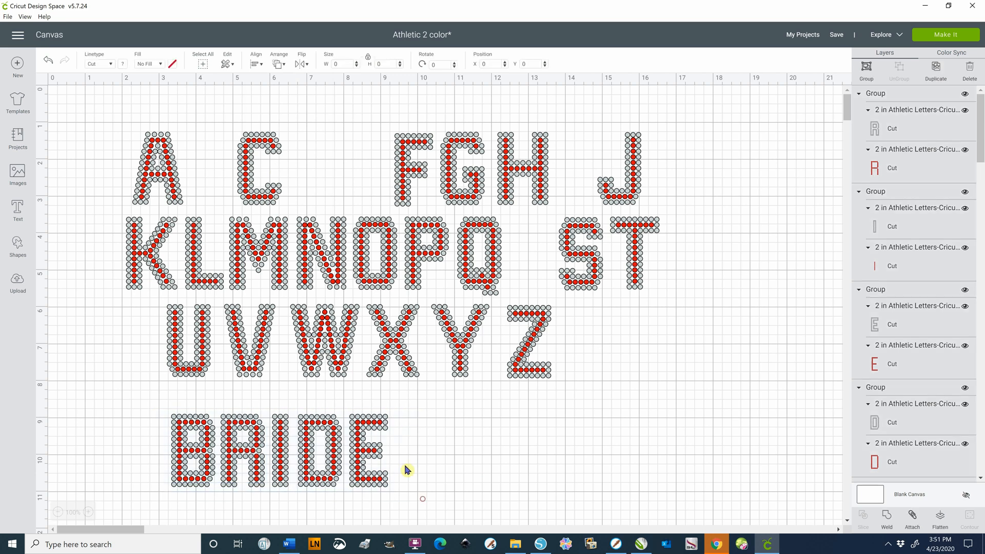
{"action": "left_click", "coordinate": [256, 65]}
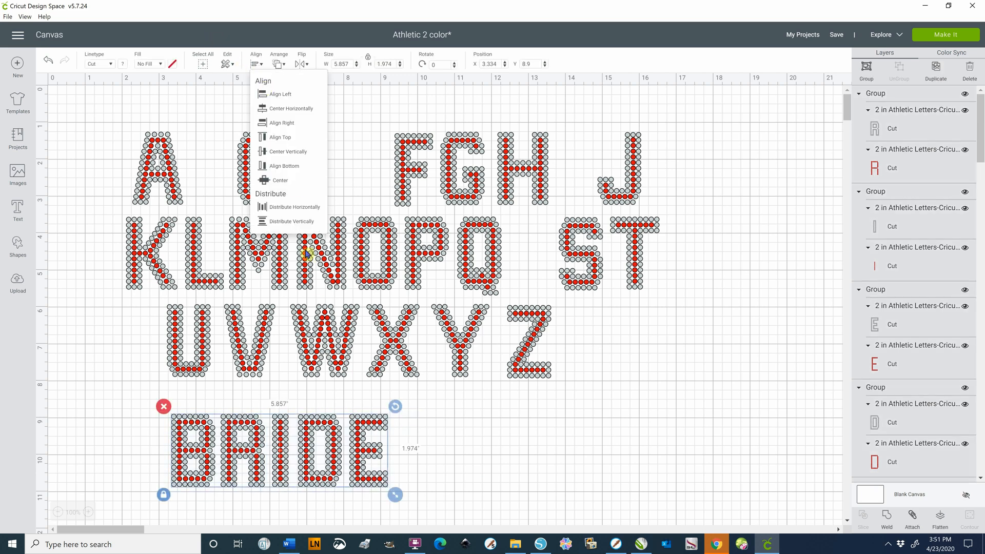
{"action": "left_click", "coordinate": [283, 213]}
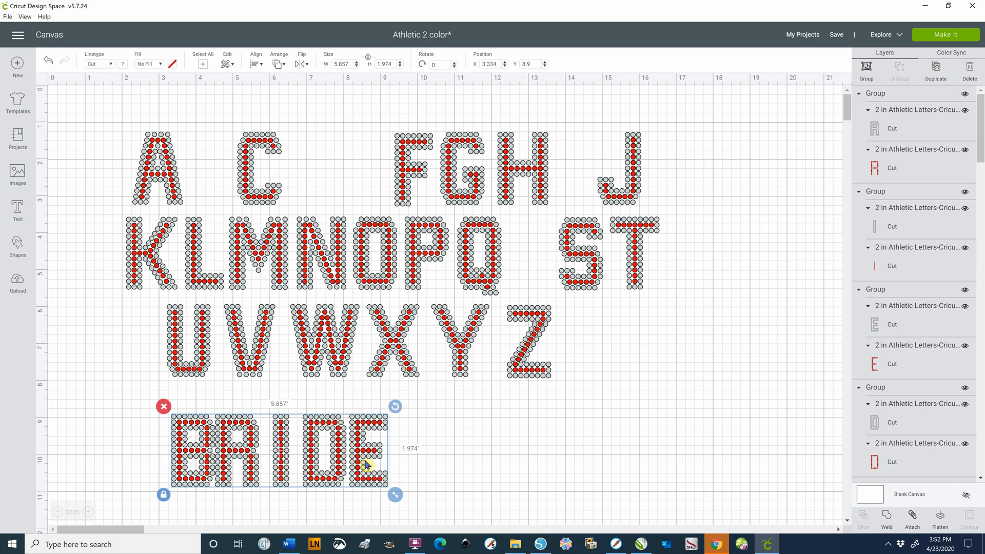
{"action": "left_click", "coordinate": [48, 62]}
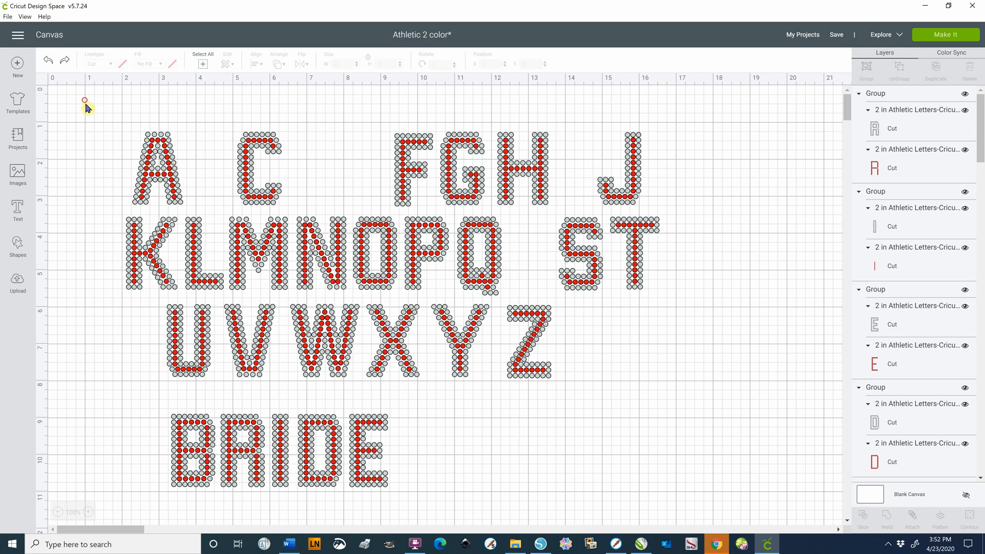
Delete all the unused alphabet letters above the word BRIDE, and move the word up the canvas
{"action": "left_click_drag", "start_coordinate": [85, 100], "coordinate": [717, 388]}
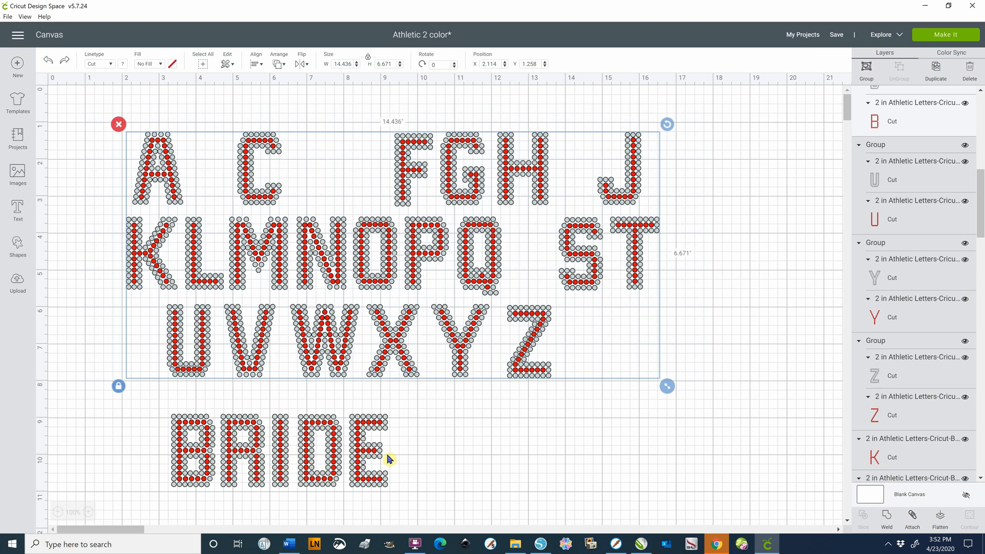
{"action": "key", "text": "Delete"}
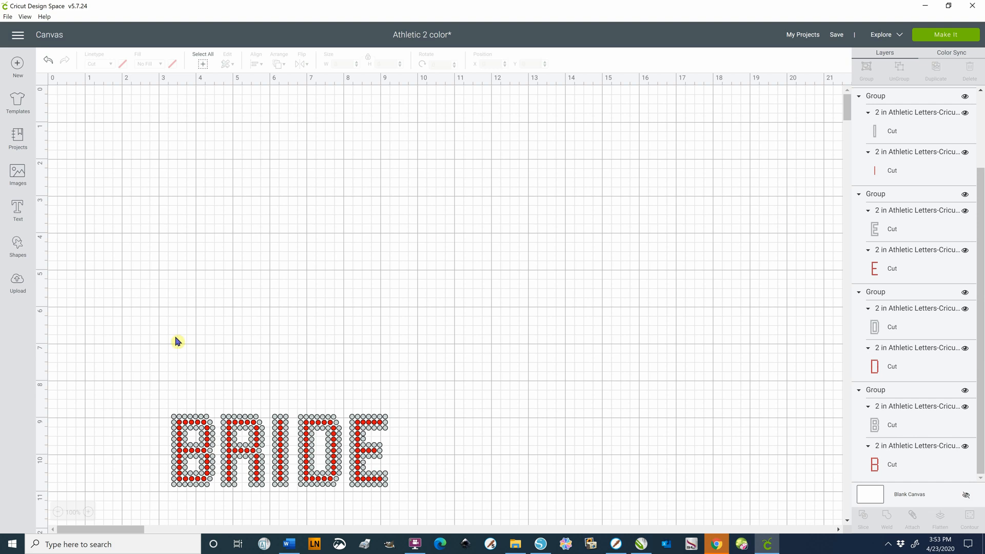
{"action": "left_click_drag", "start_coordinate": [145, 379], "coordinate": [416, 506]}
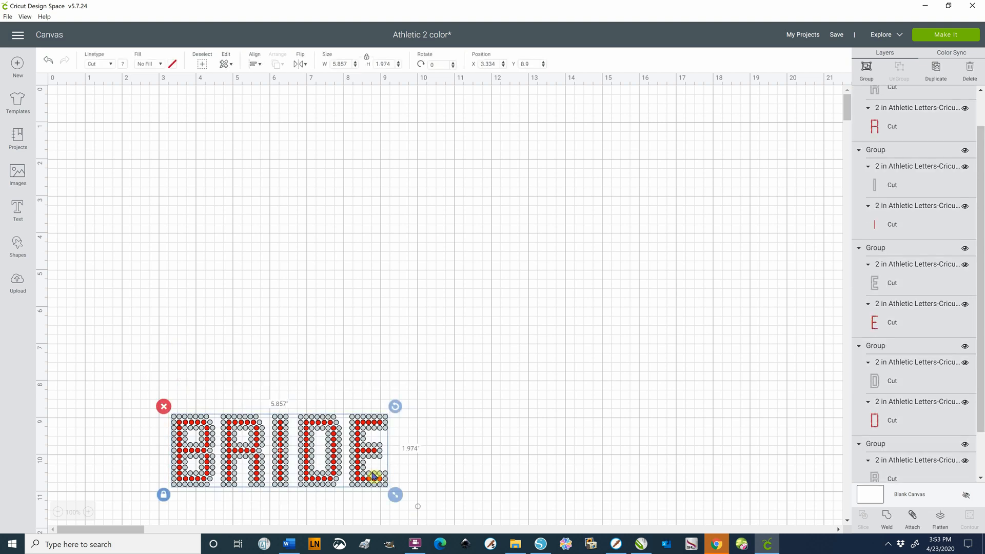
{"action": "left_click_drag", "start_coordinate": [373, 472], "coordinate": [397, 231]}
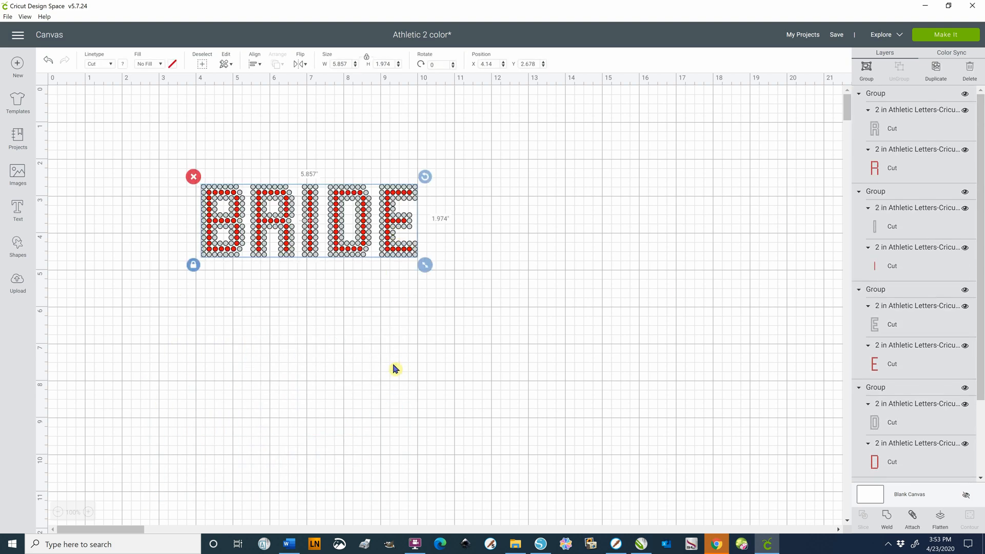
{"action": "left_click", "coordinate": [393, 365]}
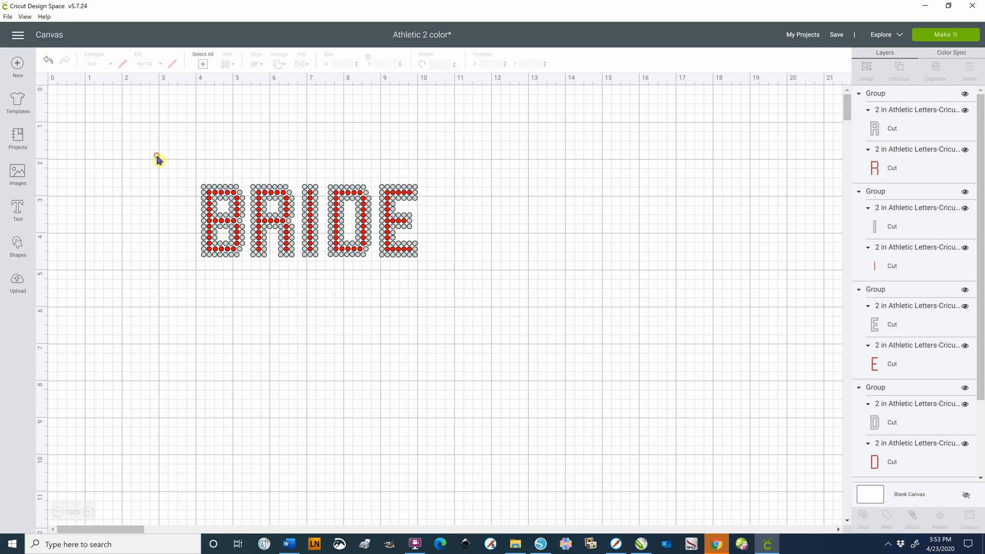
Preview how the word BRIDE is laid out on the cutting mats, and return to the canvas without cutting
{"action": "left_click_drag", "start_coordinate": [171, 161], "coordinate": [185, 241]}
{"action": "left_click_drag", "start_coordinate": [147, 148], "coordinate": [463, 280]}
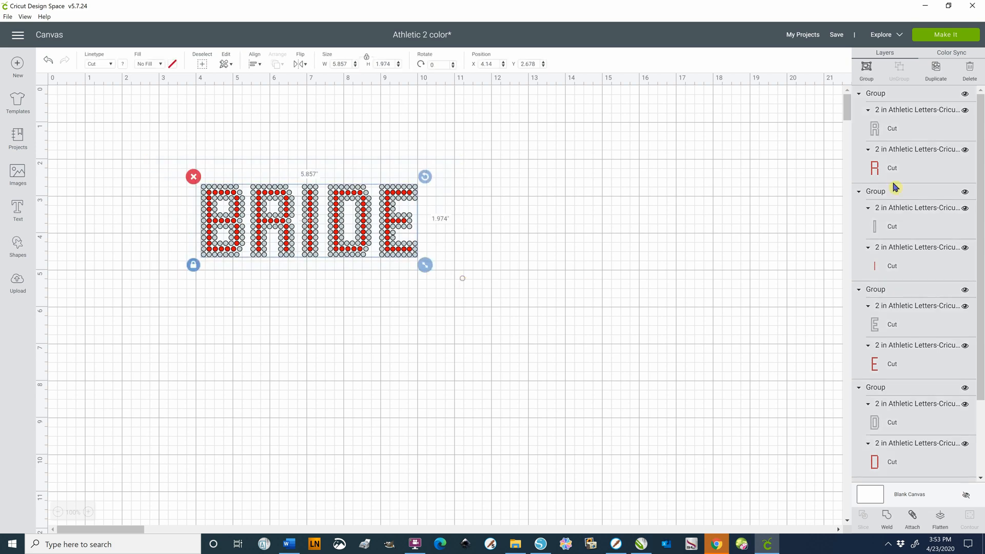
{"action": "left_click", "coordinate": [697, 132]}
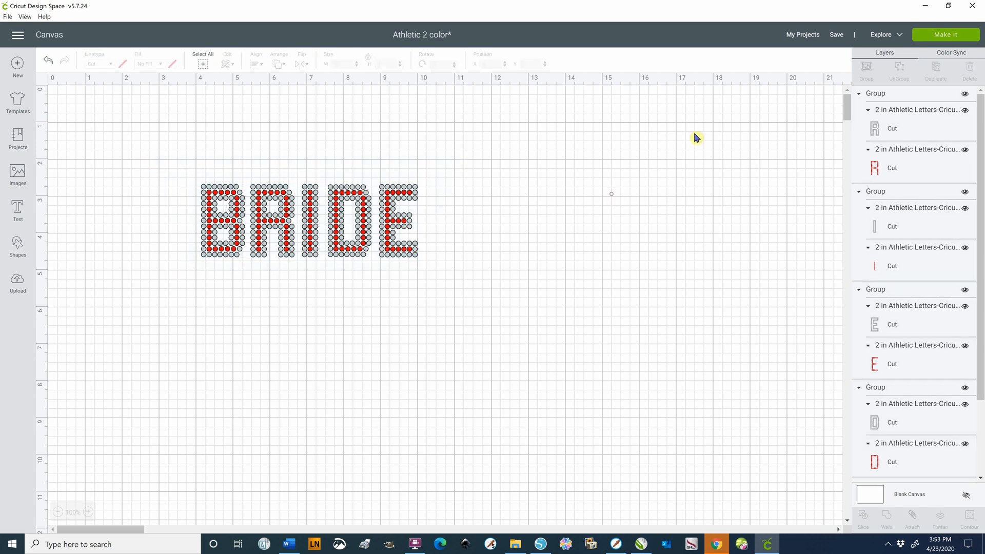
{"action": "left_click", "coordinate": [939, 35]}
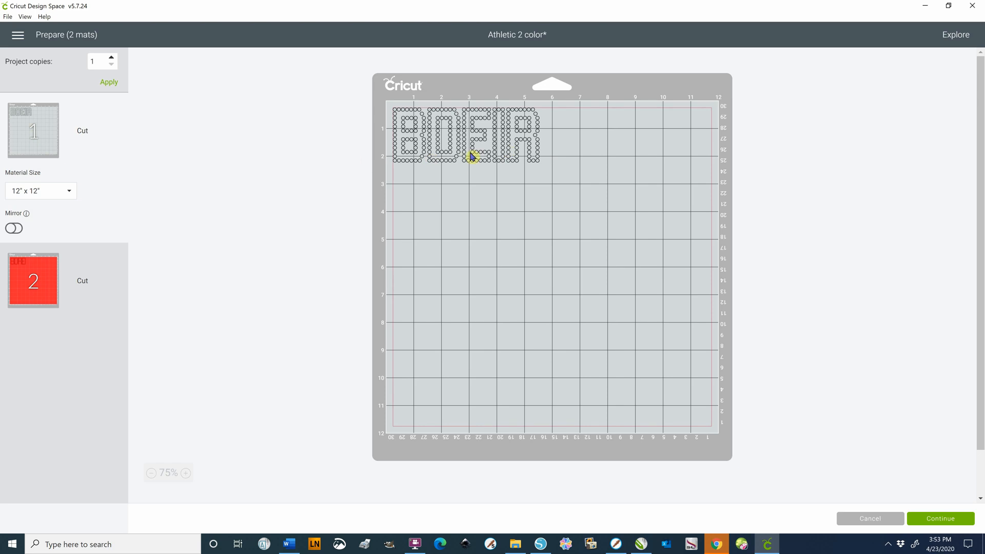
{"action": "left_click", "coordinate": [870, 519]}
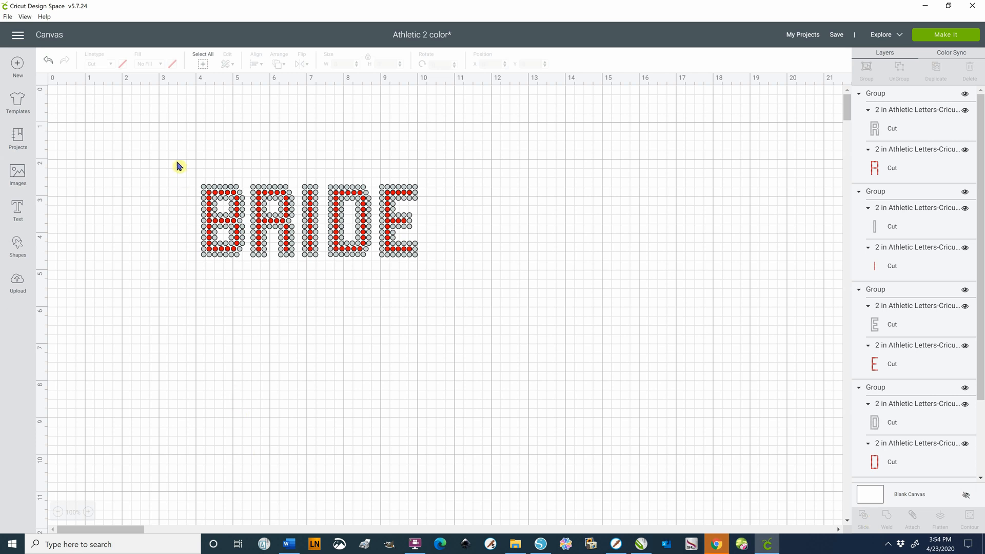
Ungroup the letters B and R of the word BRIDE separately so each one's color layers become independent
{"action": "left_click_drag", "start_coordinate": [182, 166], "coordinate": [439, 271]}
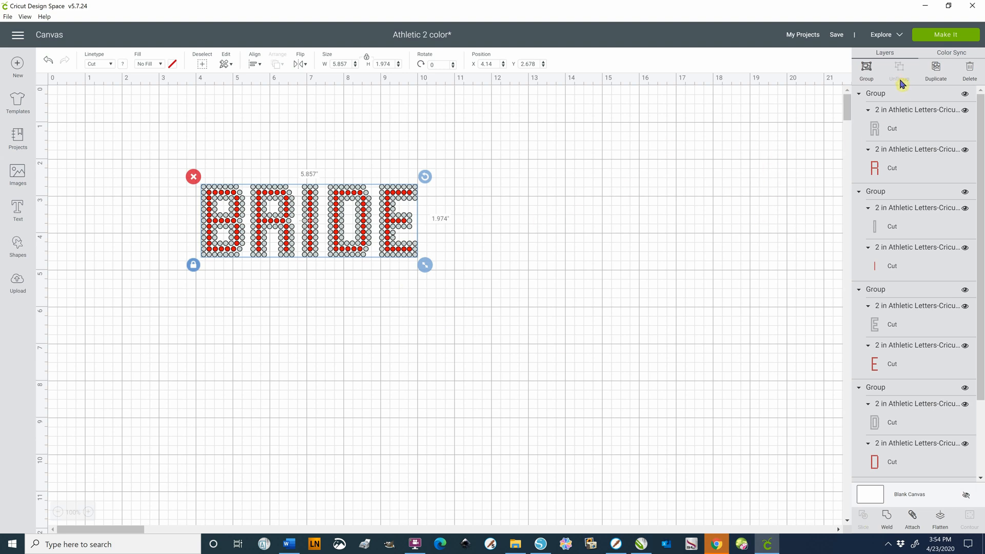
{"action": "left_click", "coordinate": [520, 314]}
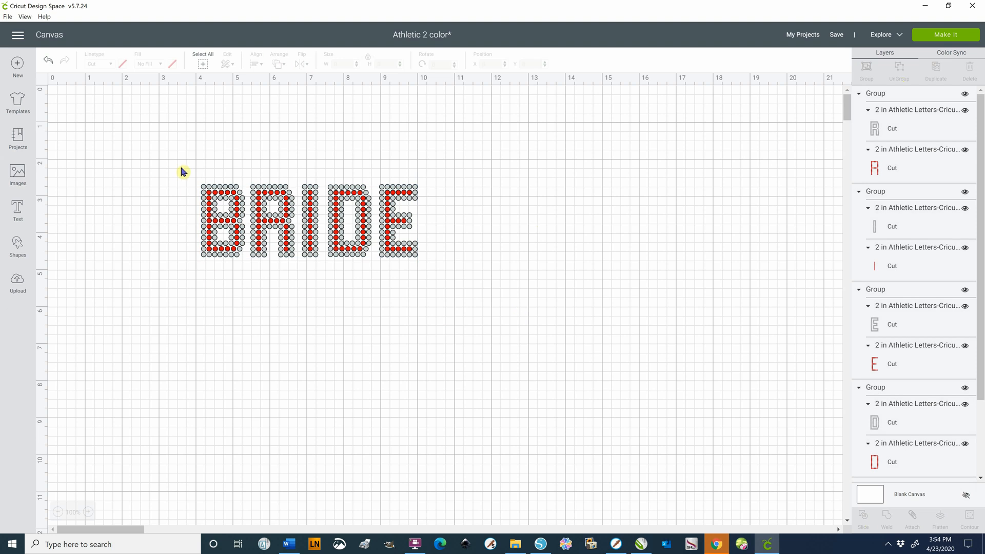
{"action": "left_click_drag", "start_coordinate": [179, 162], "coordinate": [249, 273]}
{"action": "left_click", "coordinate": [899, 67]}
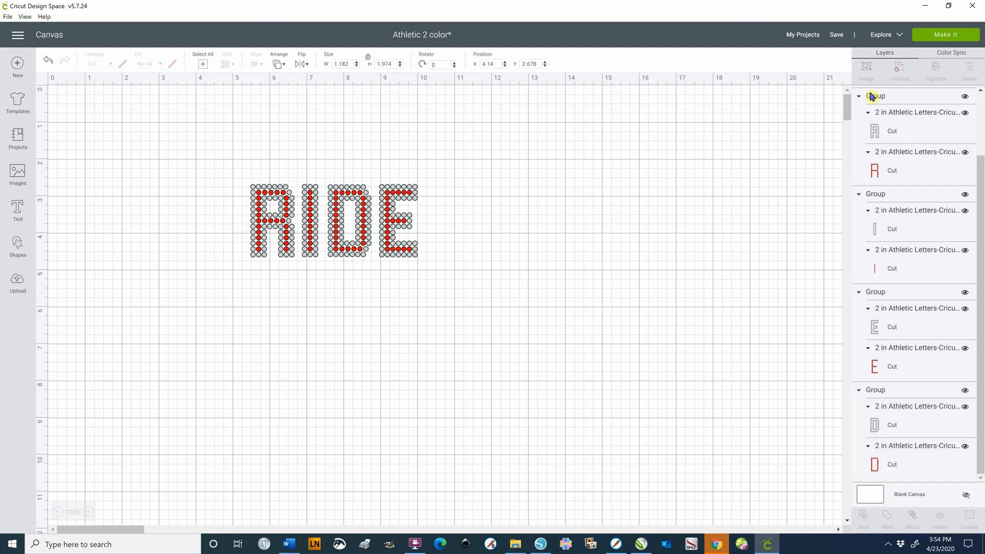
{"action": "left_click_drag", "start_coordinate": [248, 170], "coordinate": [298, 271]}
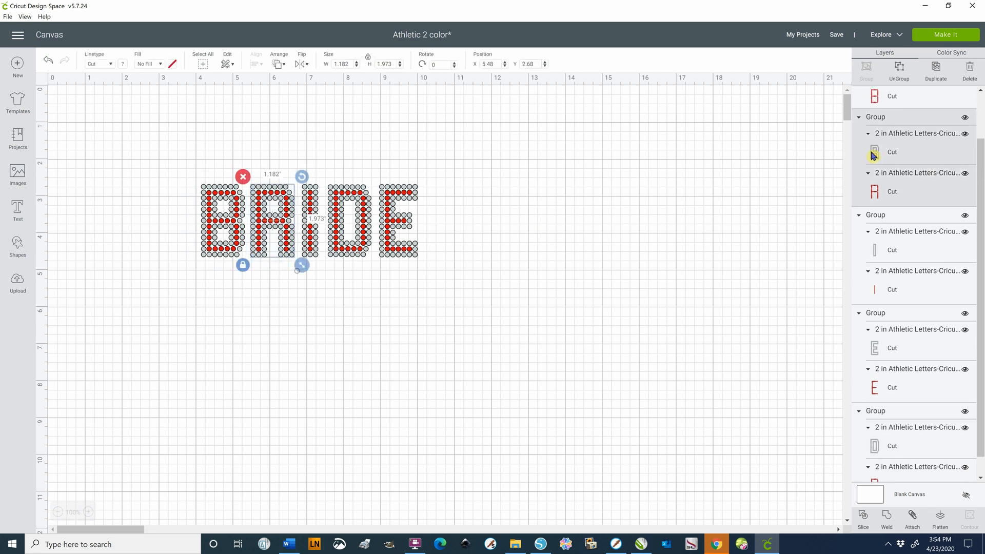
{"action": "left_click", "coordinate": [903, 79]}
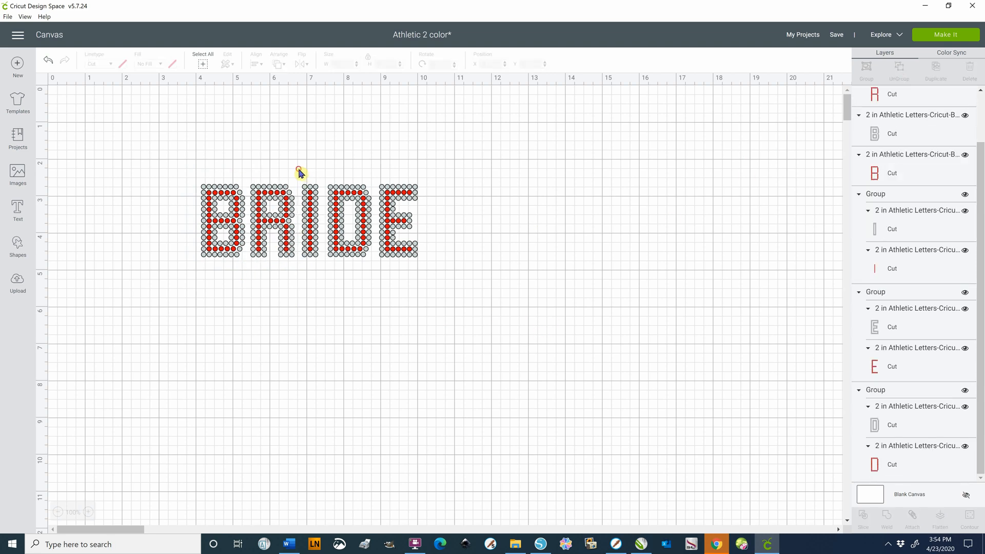
Ungroup the color layers of the letters I, D and E of BRIDE, one letter at a time
{"action": "left_click_drag", "start_coordinate": [298, 169], "coordinate": [325, 266]}
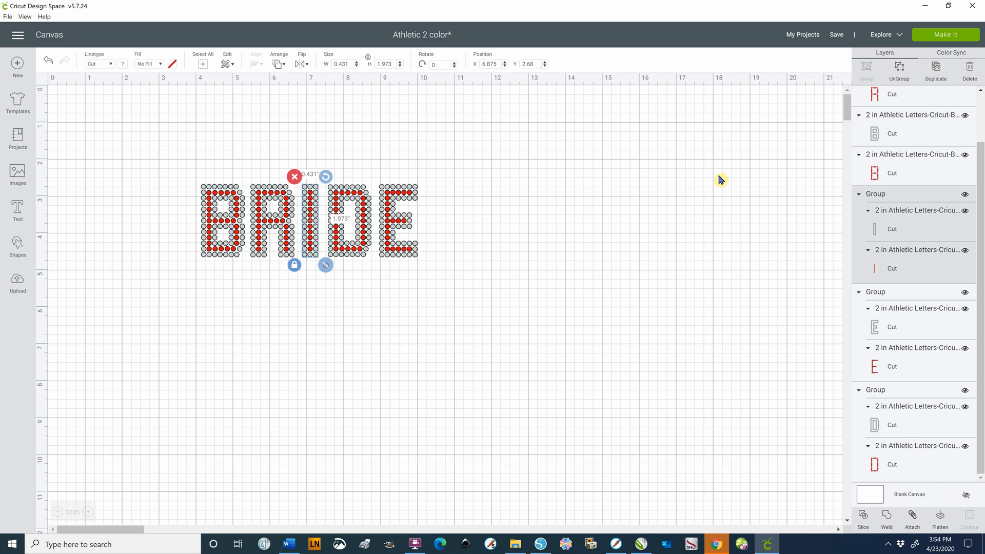
{"action": "left_click", "coordinate": [902, 81]}
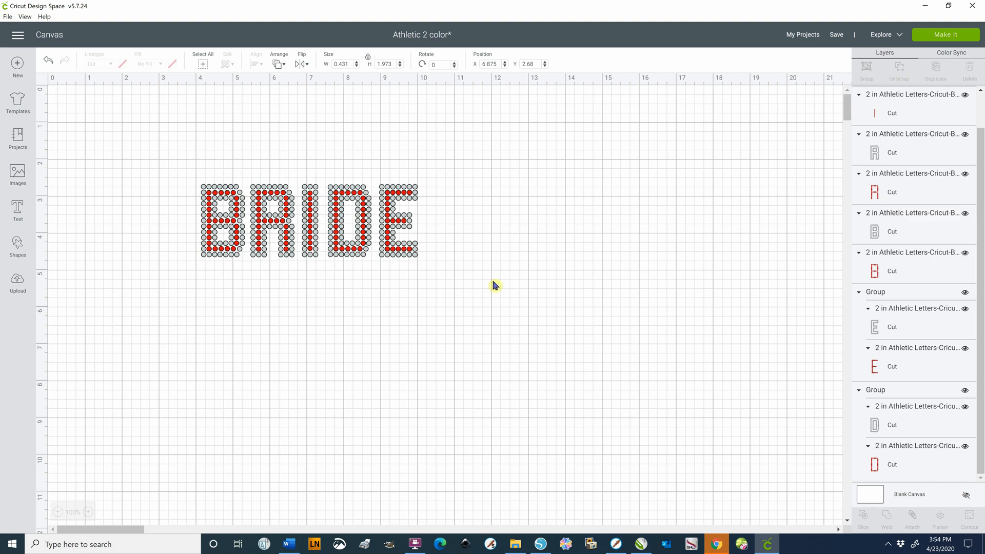
{"action": "left_click_drag", "start_coordinate": [324, 178], "coordinate": [378, 263]}
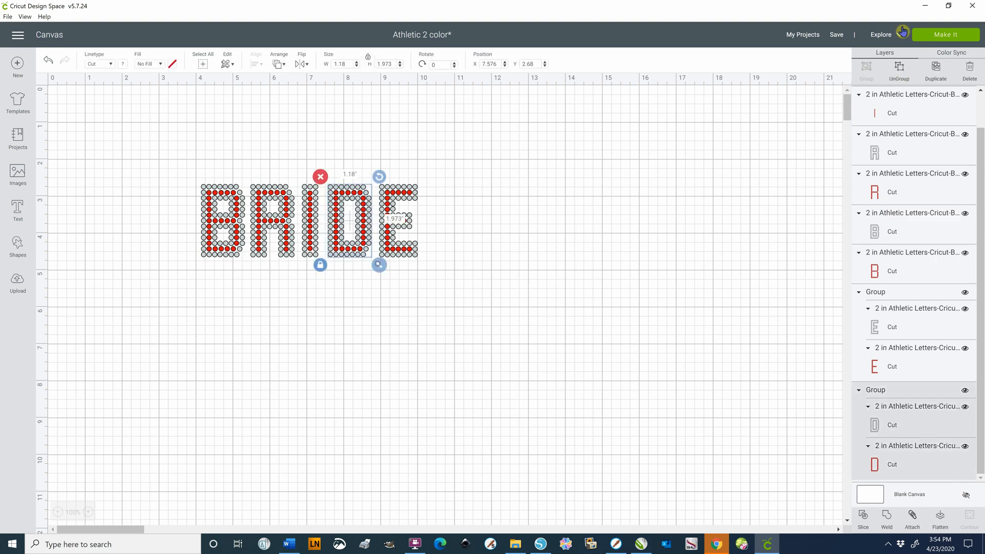
{"action": "left_click", "coordinate": [899, 71]}
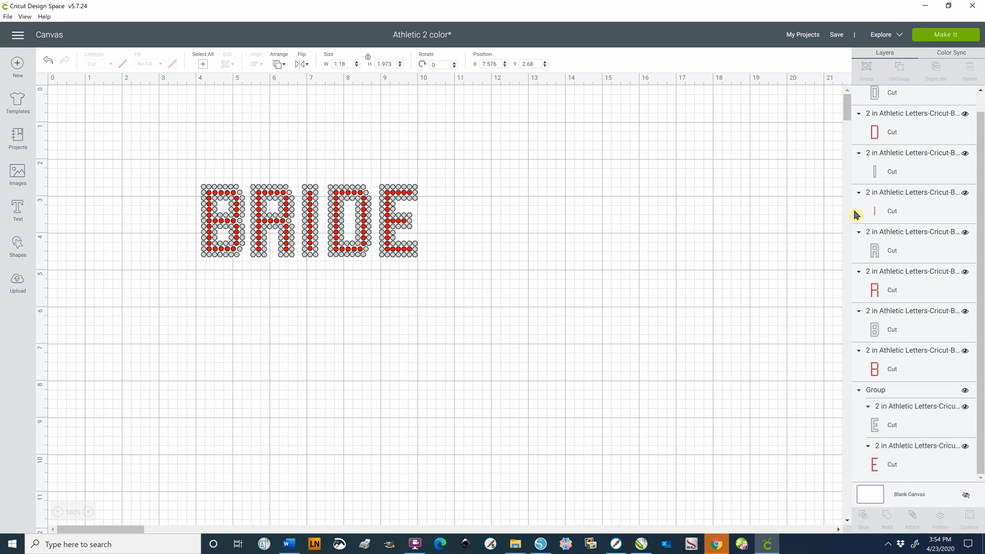
{"action": "left_click_drag", "start_coordinate": [448, 175], "coordinate": [377, 271]}
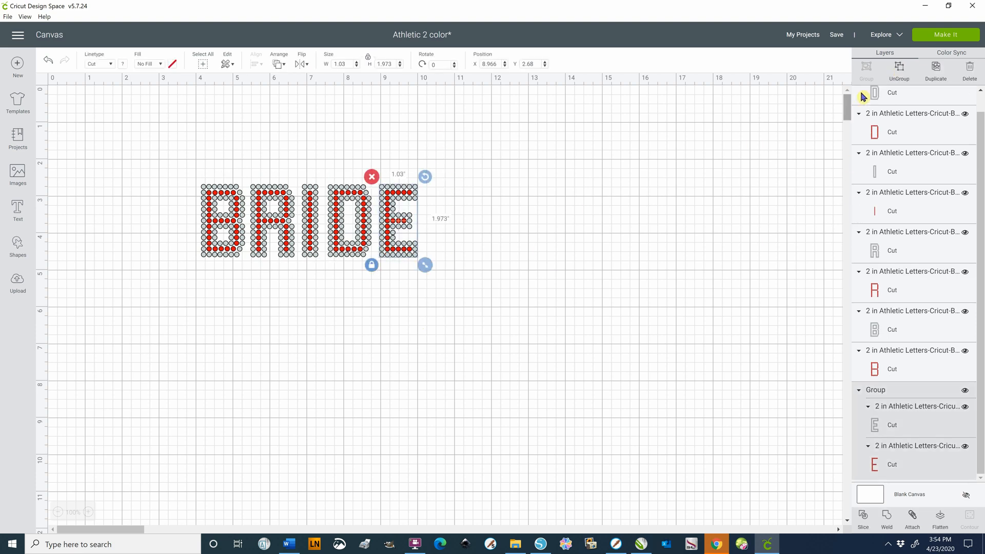
{"action": "left_click", "coordinate": [900, 73]}
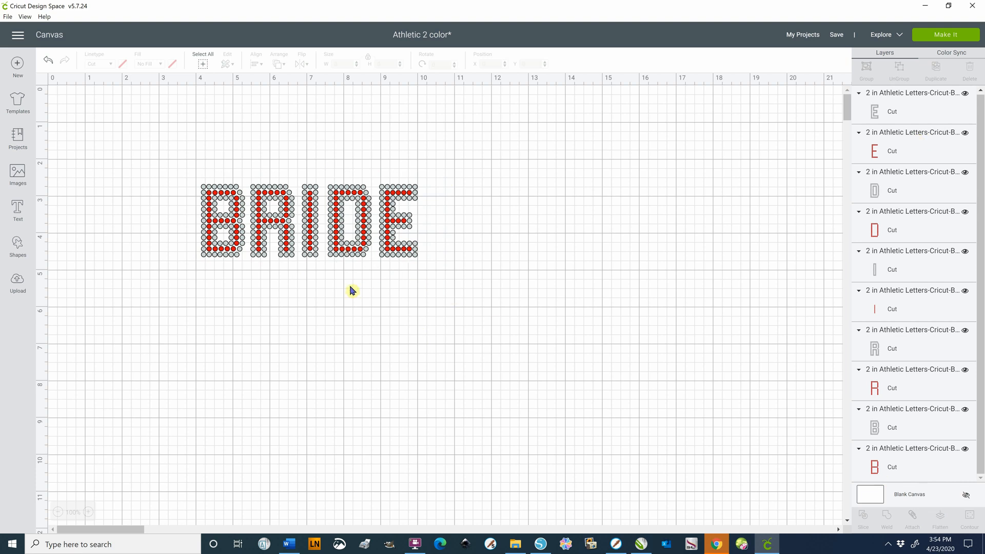
Nudge the letters D and E together toward the I to an X position of 7.476, and clear the selection
{"action": "left_click", "coordinate": [397, 335]}
{"action": "left_click_drag", "start_coordinate": [452, 157], "coordinate": [323, 267]}
{"action": "key", "text": "Left"}
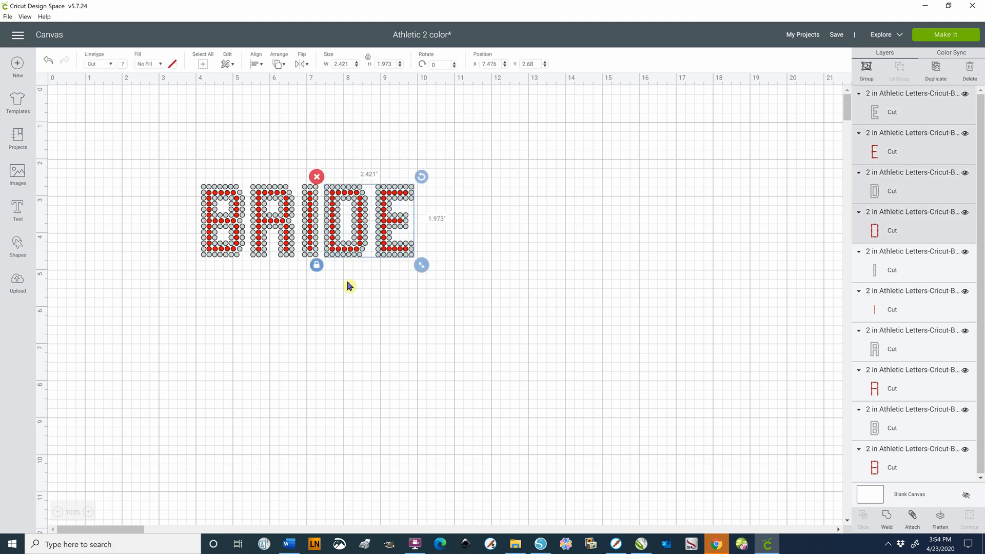
{"action": "left_click", "coordinate": [387, 295]}
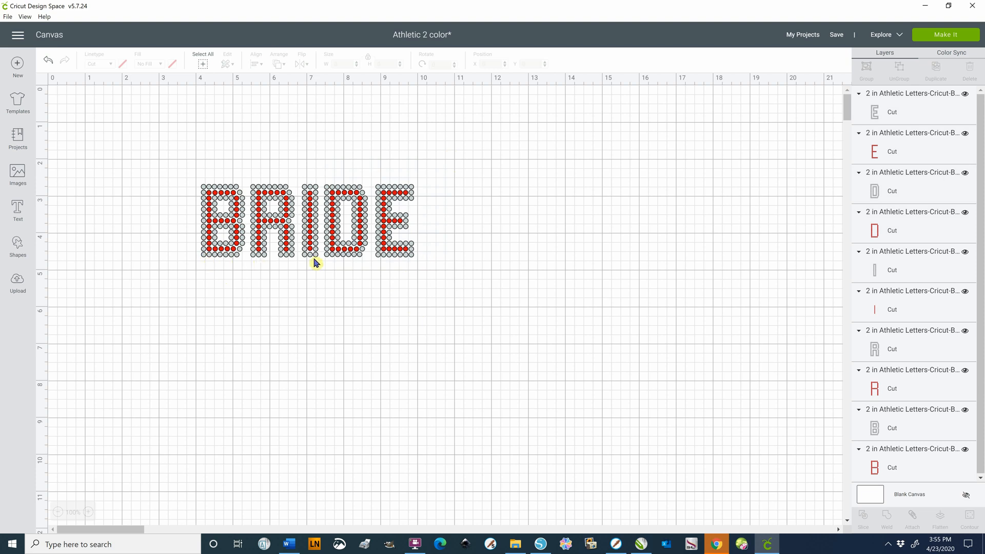
Attach the gray outline layers of all five BRIDE letters, and move them below the red layers to about Y 5.87
{"action": "left_click", "coordinate": [203, 258]}
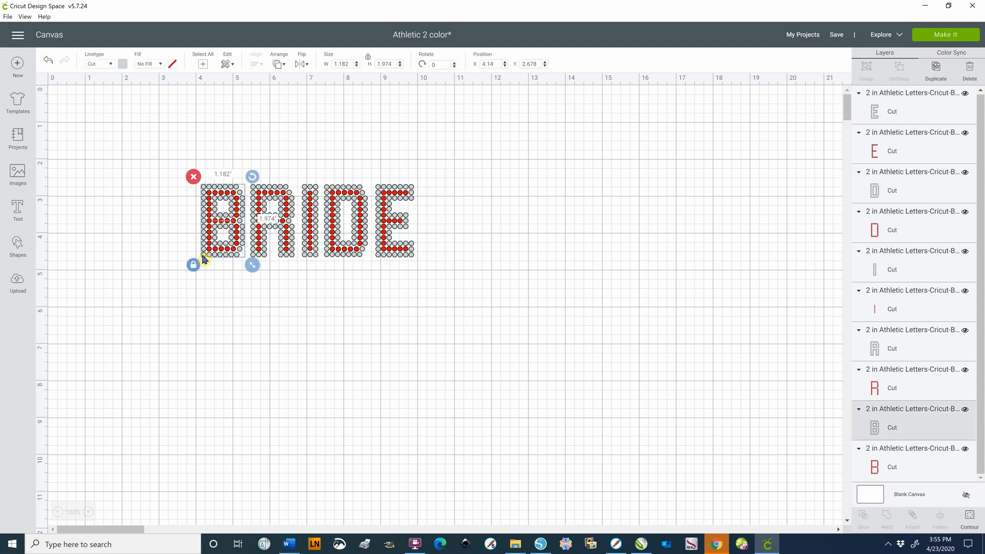
{"action": "left_click", "coordinate": [266, 258], "text": "shift"}
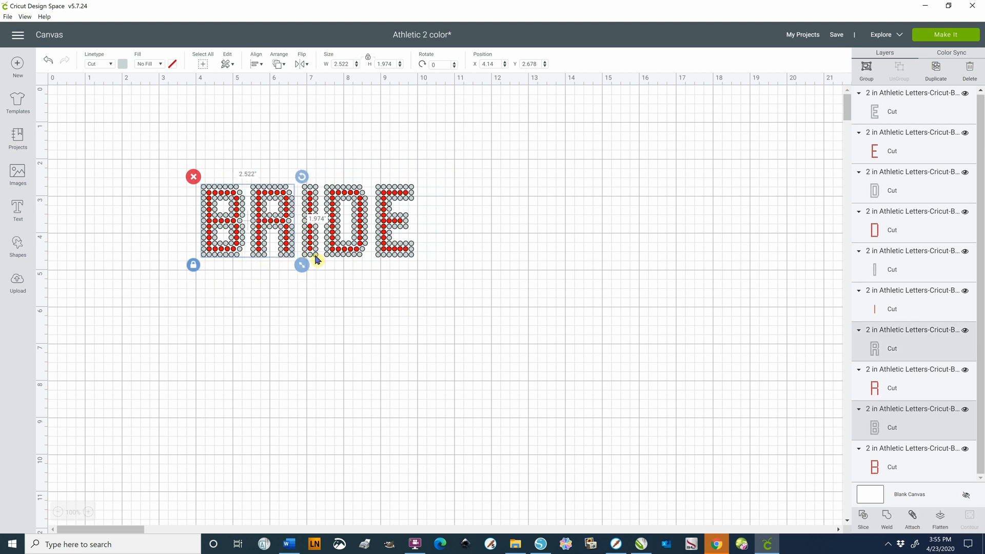
{"action": "left_click", "coordinate": [316, 256], "text": "shift"}
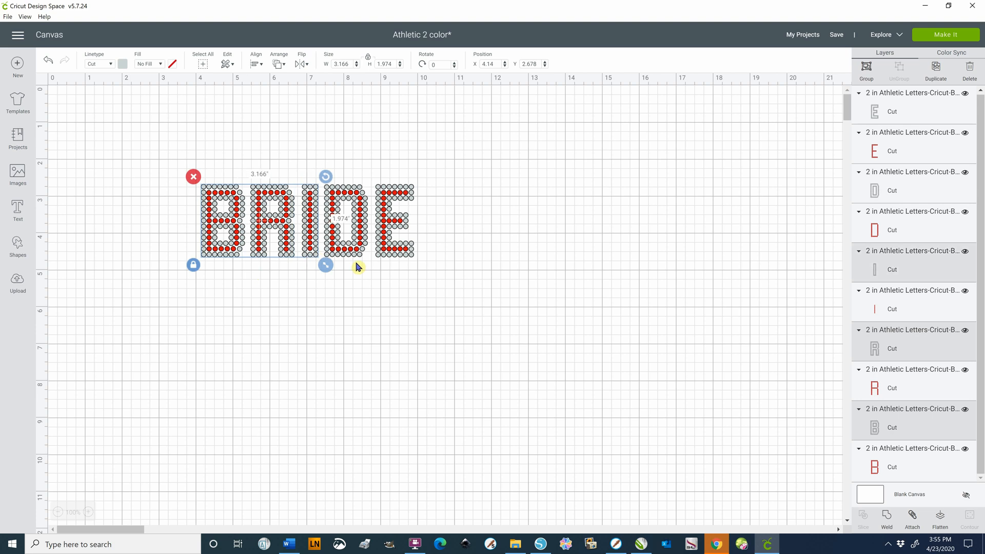
{"action": "left_click", "coordinate": [360, 258], "text": "shift"}
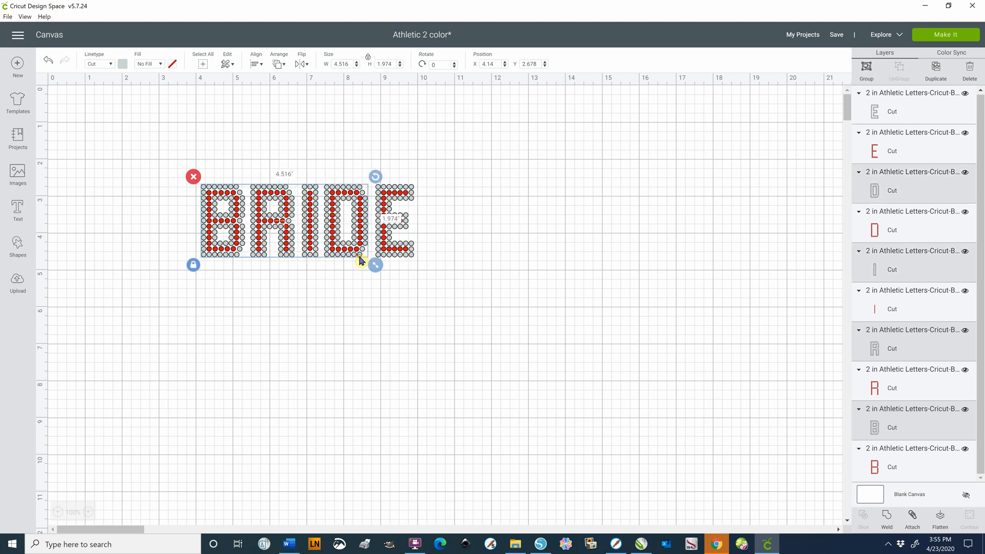
{"action": "left_click", "coordinate": [413, 257], "text": "shift"}
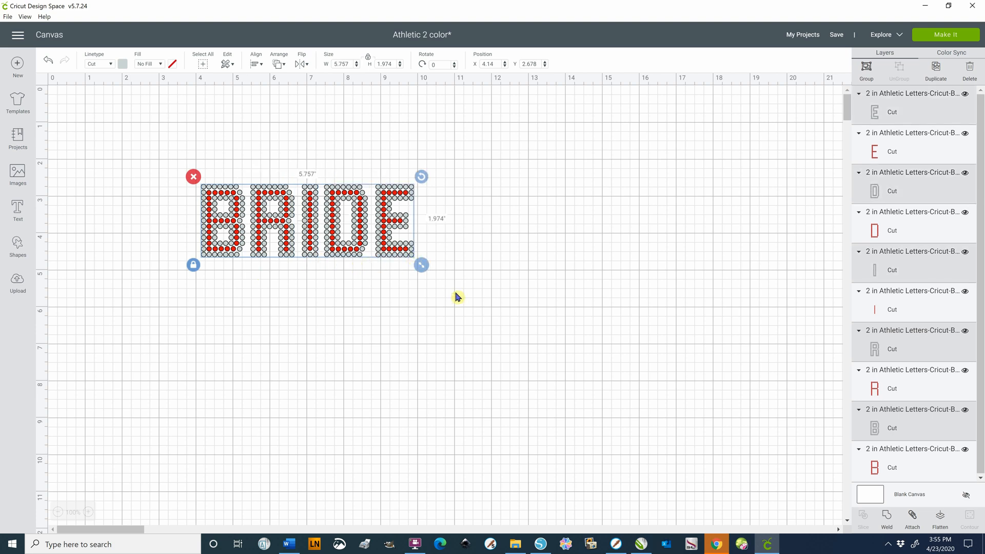
{"action": "left_click", "coordinate": [914, 520]}
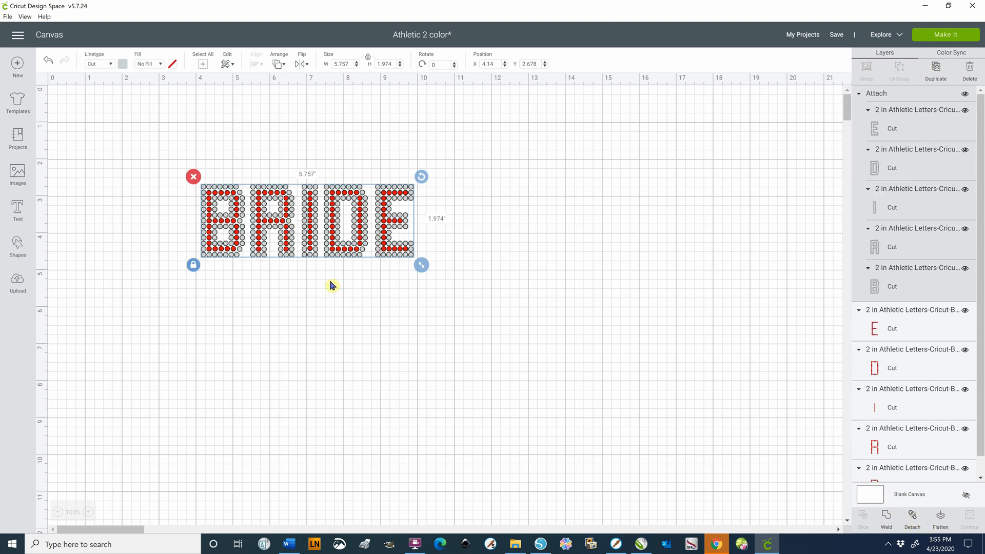
{"action": "left_click_drag", "start_coordinate": [317, 261], "coordinate": [315, 378]}
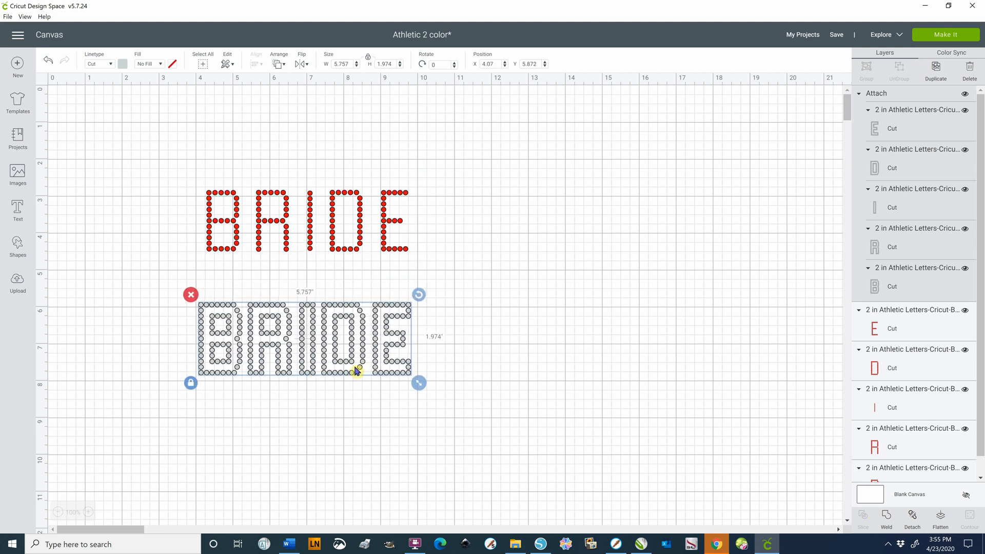
{"action": "left_click", "coordinate": [345, 416]}
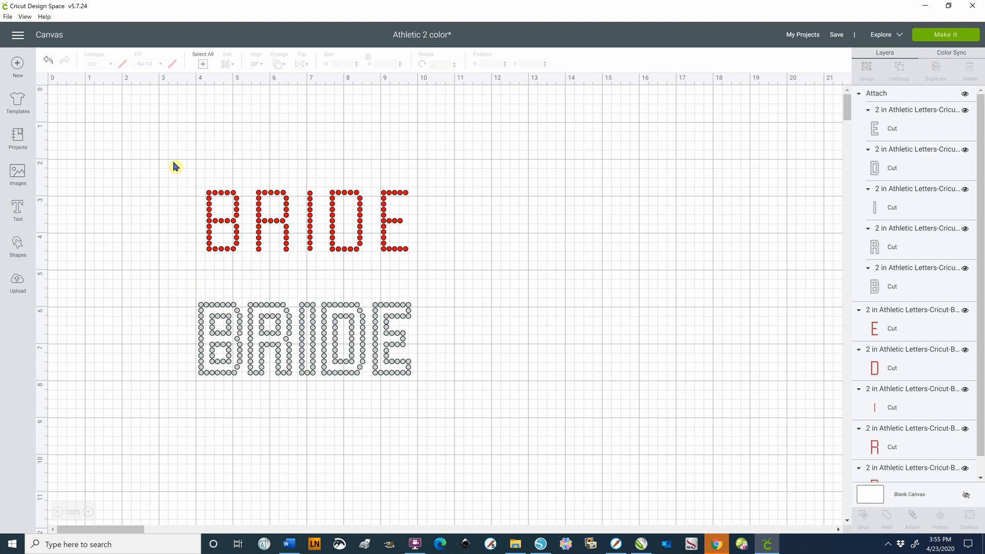
Attach the red layers of all five BRIDE letters to each other, and clear the selection
{"action": "left_click_drag", "start_coordinate": [174, 162], "coordinate": [441, 273]}
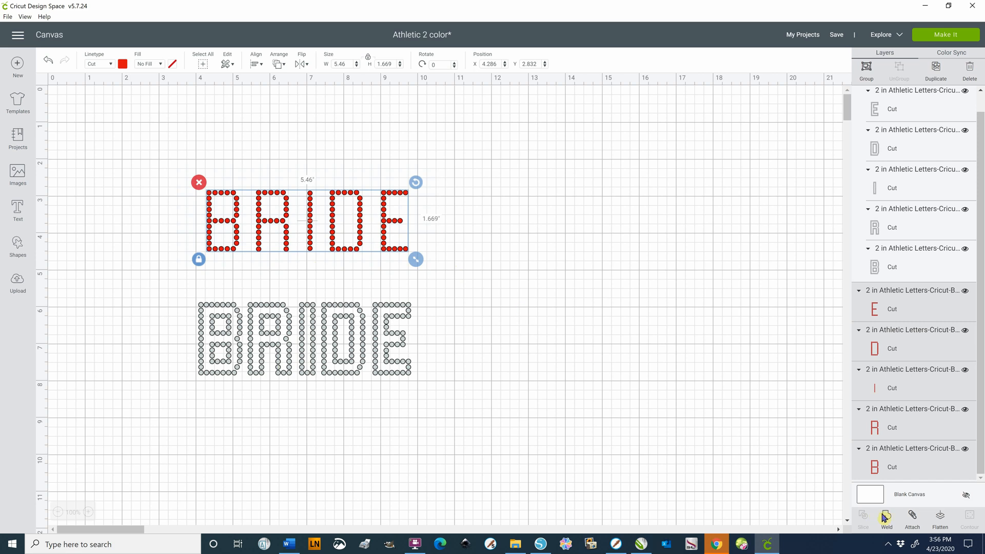
{"action": "left_click", "coordinate": [912, 517]}
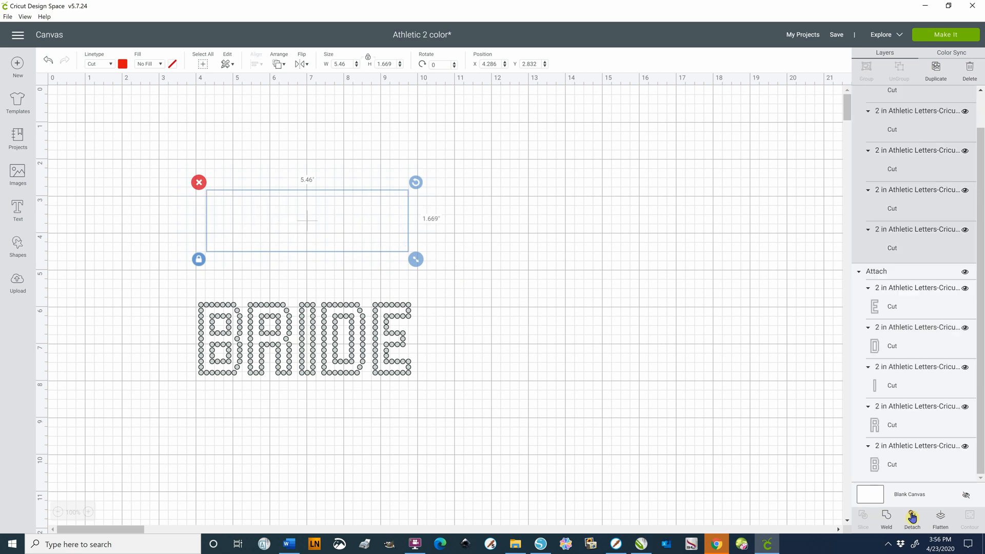
{"action": "left_click", "coordinate": [616, 384]}
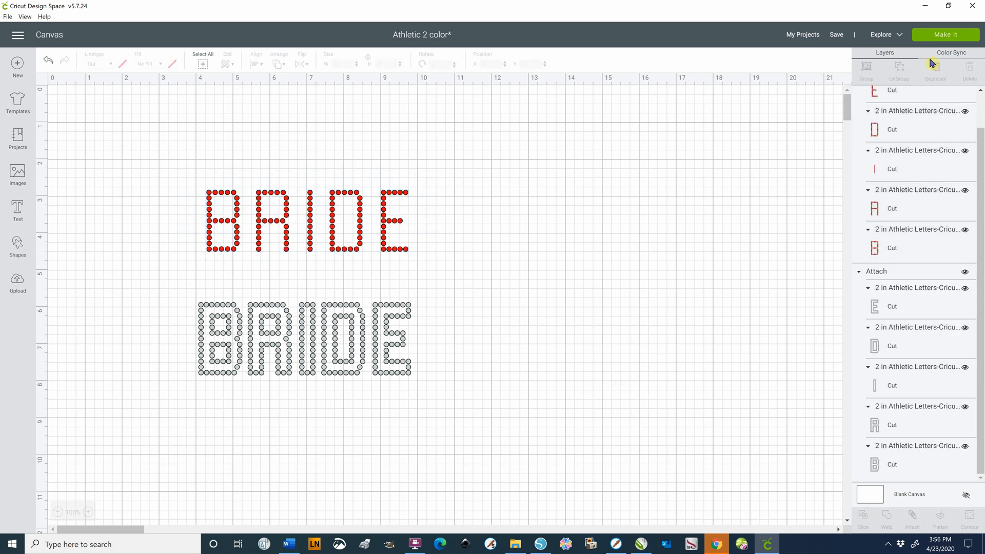
Preview the gray and red cutting mats for the attached BRIDE layers, and return to the canvas without cutting
{"action": "left_click", "coordinate": [935, 40]}
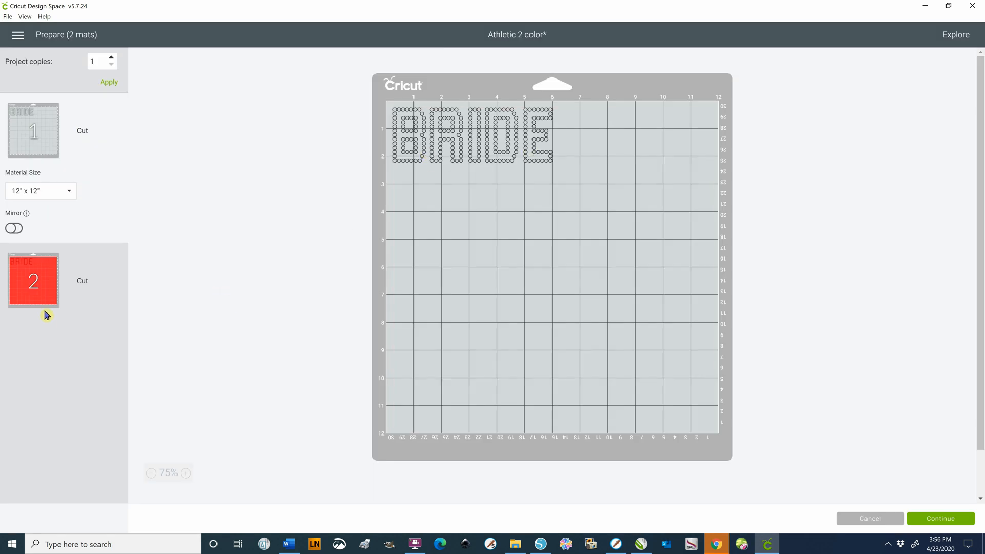
{"action": "left_click", "coordinate": [46, 276]}
{"action": "left_click", "coordinate": [46, 275]}
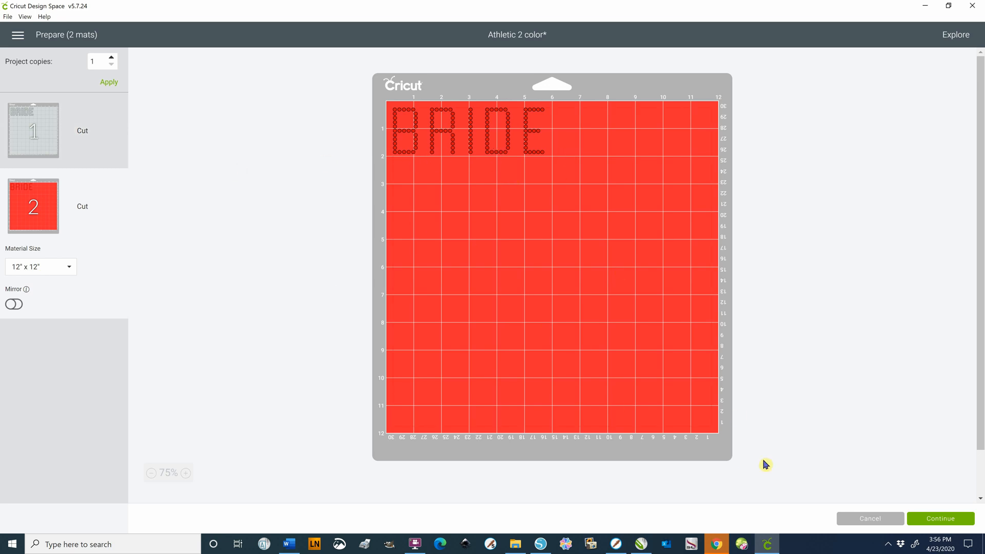
{"action": "left_click", "coordinate": [863, 521]}
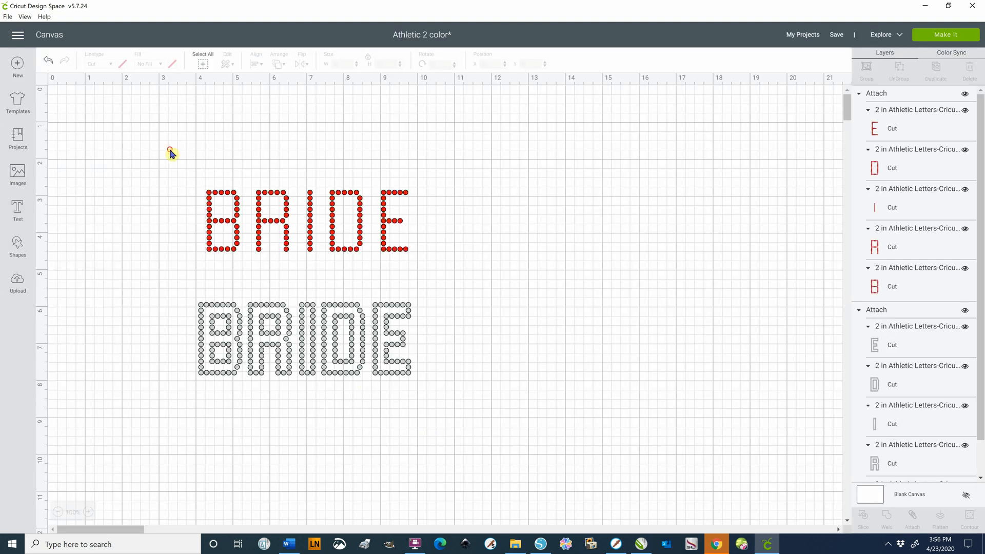
Delete both the red and the gray BRIDE words from the canvas
{"action": "left_click_drag", "start_coordinate": [170, 149], "coordinate": [456, 408]}
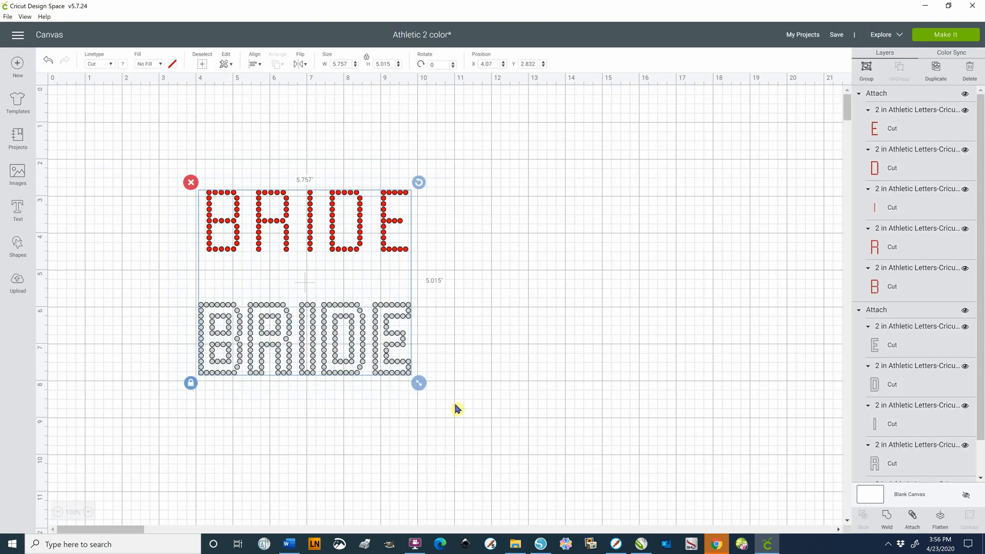
{"action": "key", "text": "Delete"}
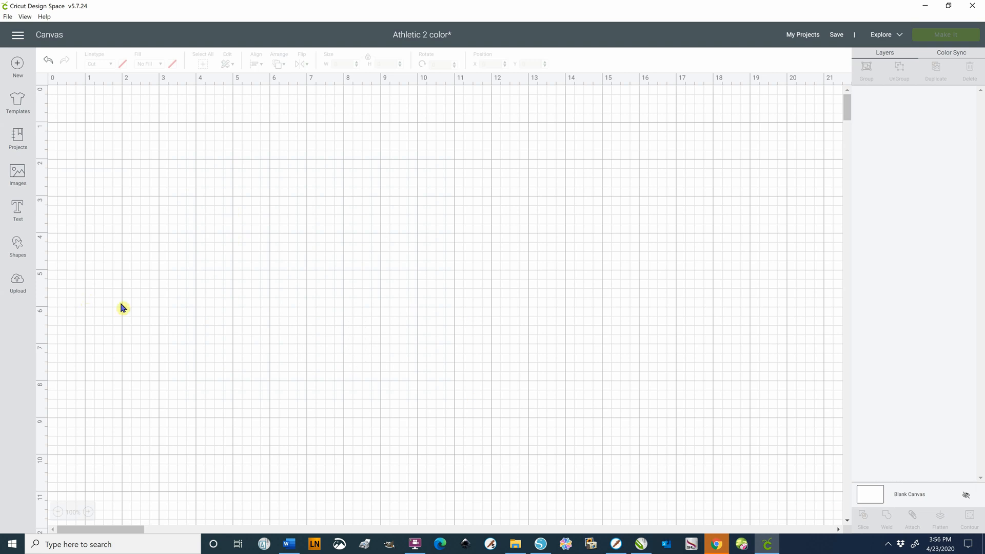
Upload the image file Script 02 B-Cricut-Brother.svg from the Letters folder and save it to the uploaded images
{"action": "left_click", "coordinate": [18, 283]}
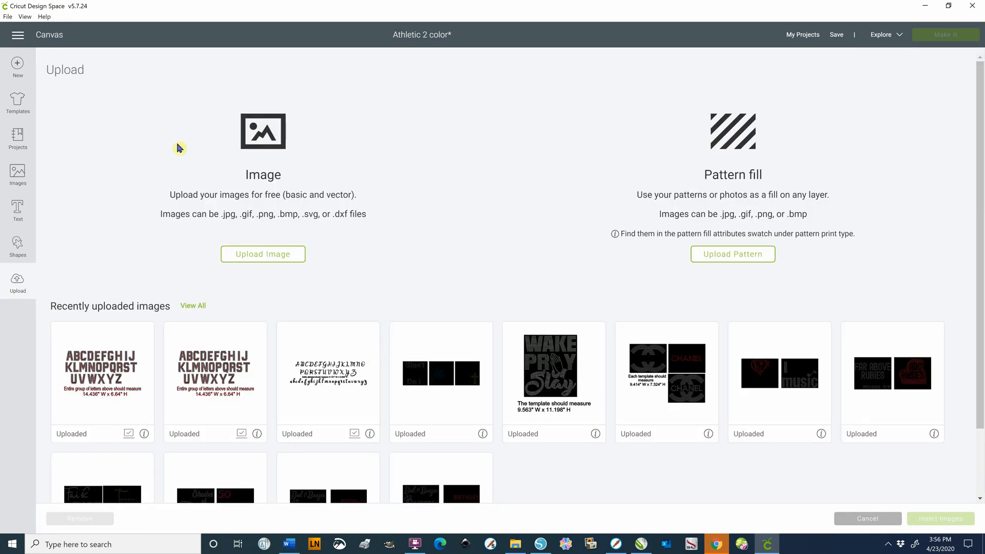
{"action": "left_click", "coordinate": [252, 260]}
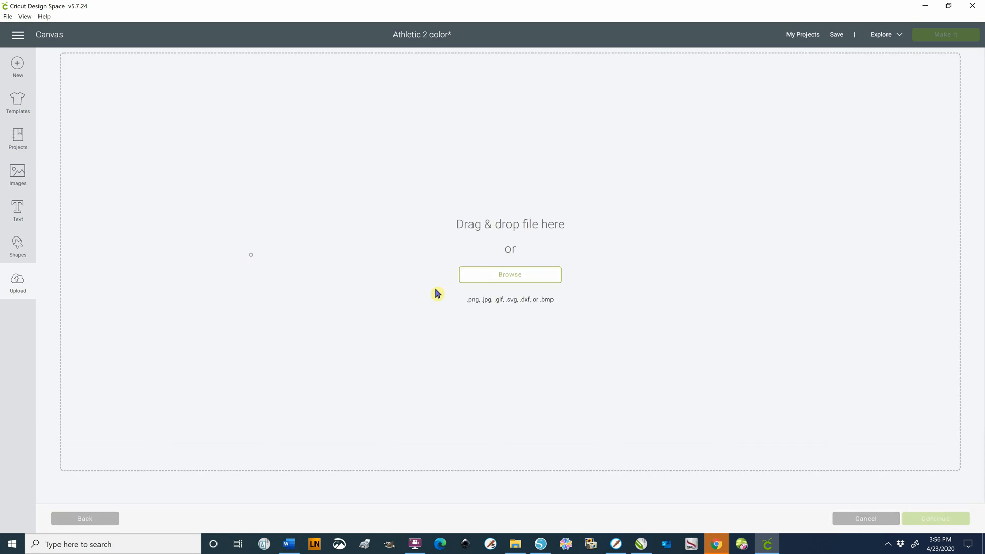
{"action": "left_click", "coordinate": [486, 280]}
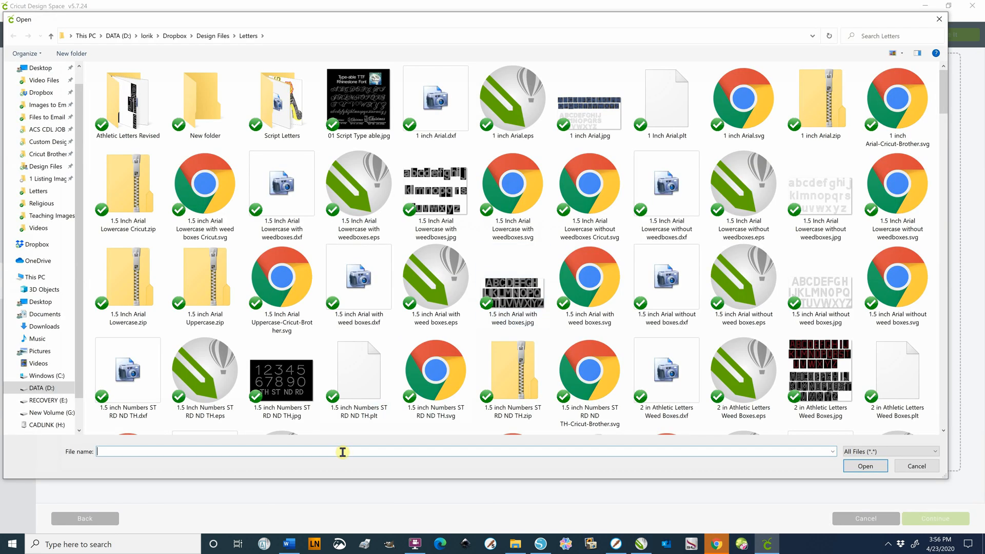
{"action": "type", "text": "sc"}
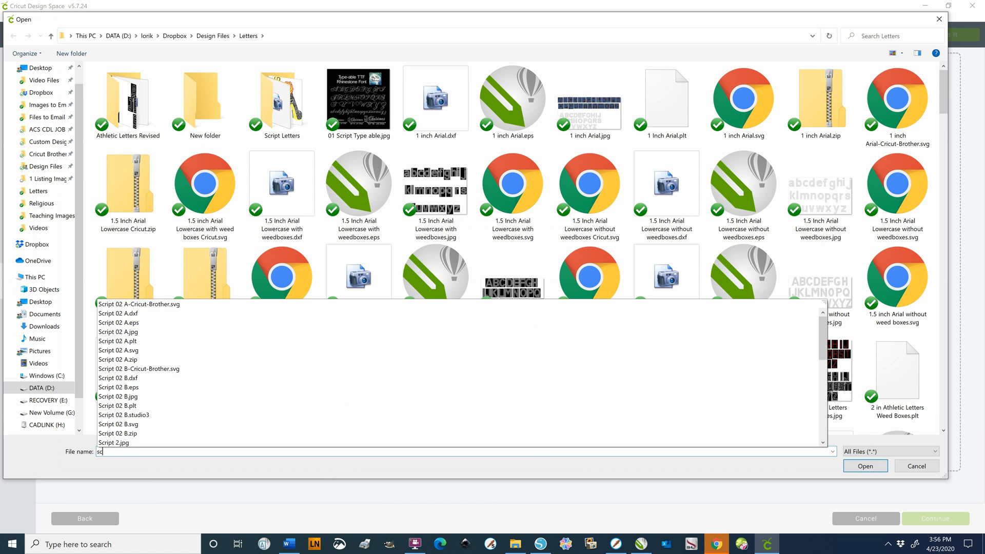
{"action": "type", "text": "ip"}
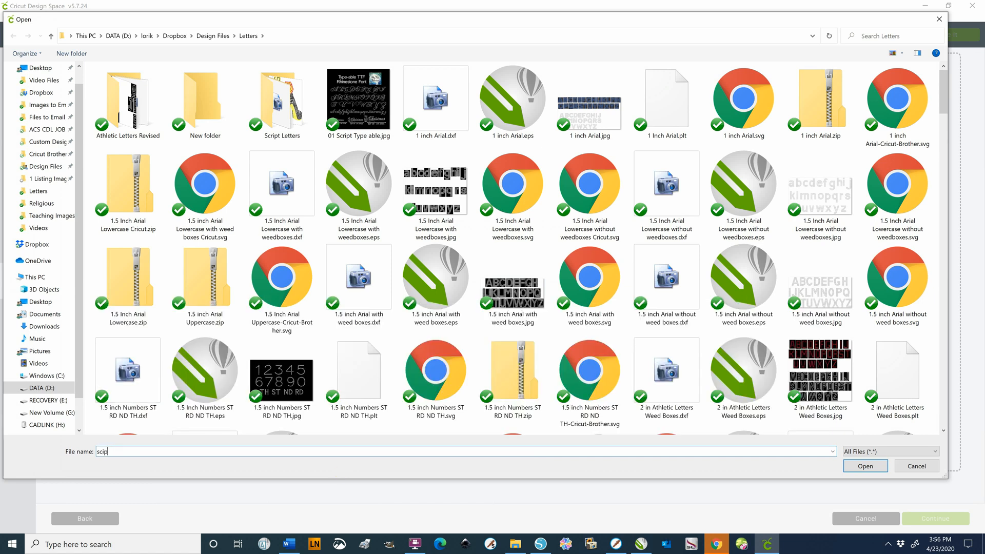
{"action": "key", "text": "BackSpace"}
{"action": "key", "text": "BackSpace"}
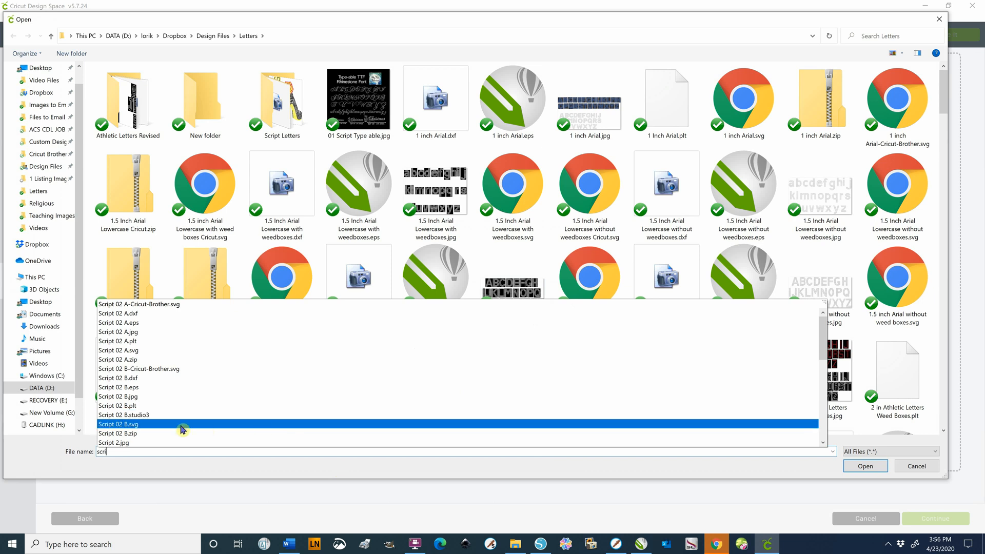
{"action": "left_click", "coordinate": [172, 369]}
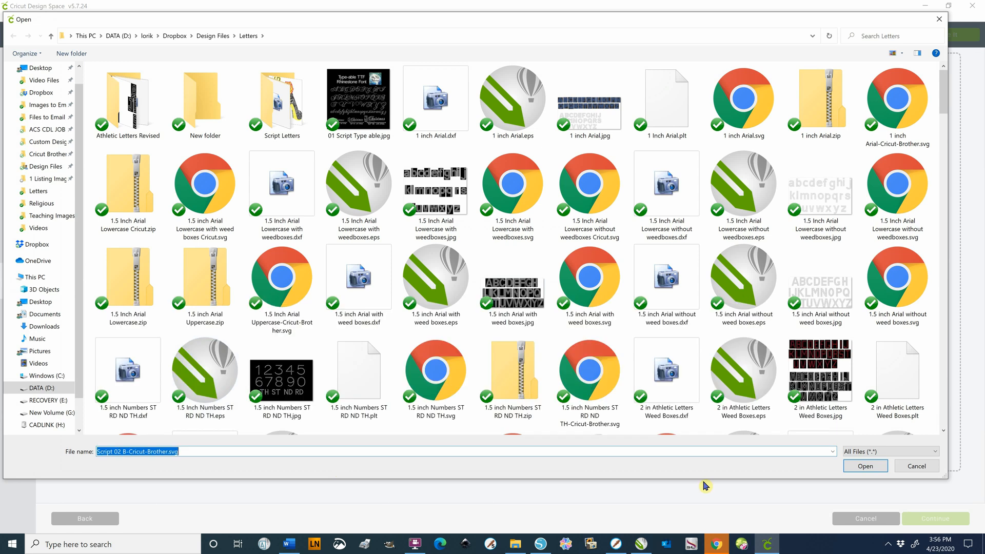
{"action": "left_click", "coordinate": [863, 470]}
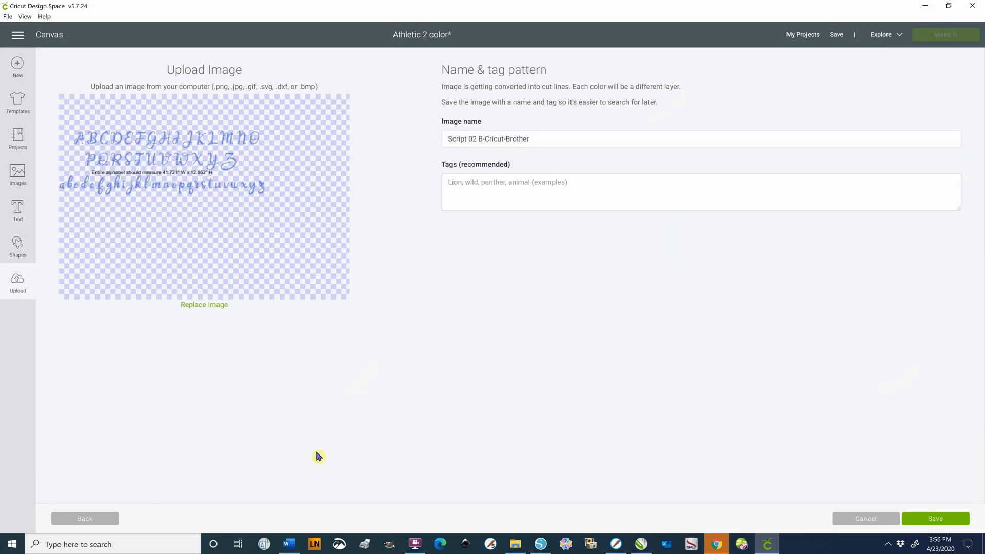
{"action": "left_click", "coordinate": [945, 524]}
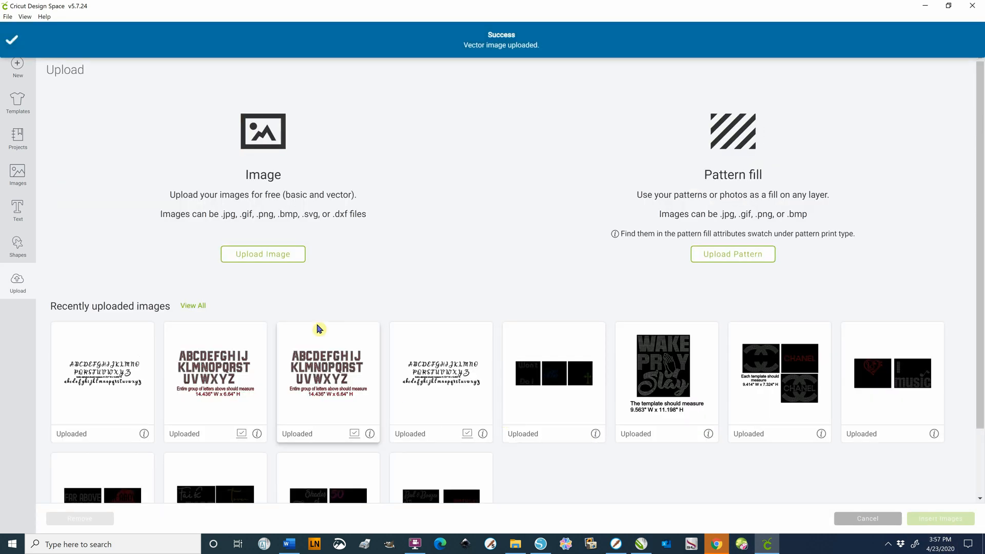
{"action": "left_click", "coordinate": [130, 366]}
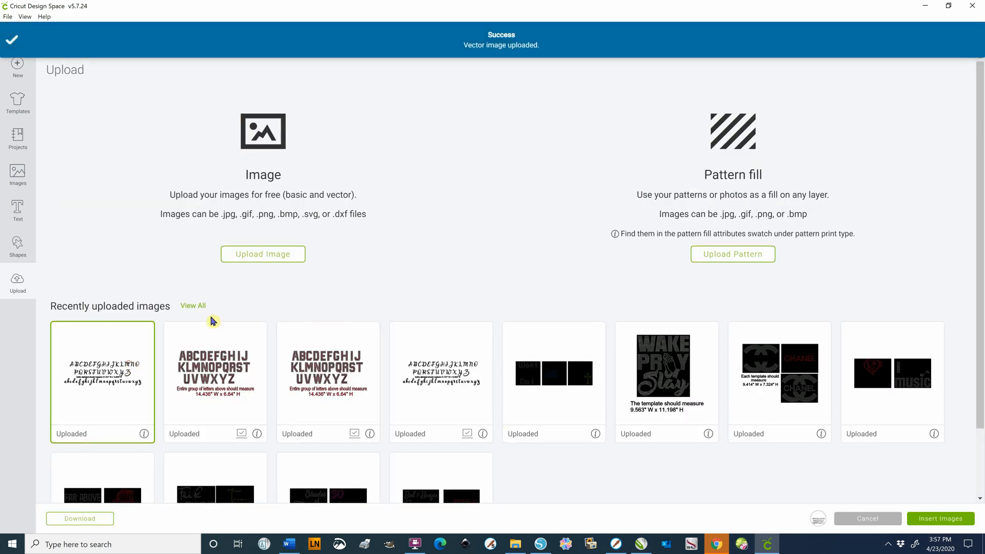
{"action": "left_click", "coordinate": [260, 259]}
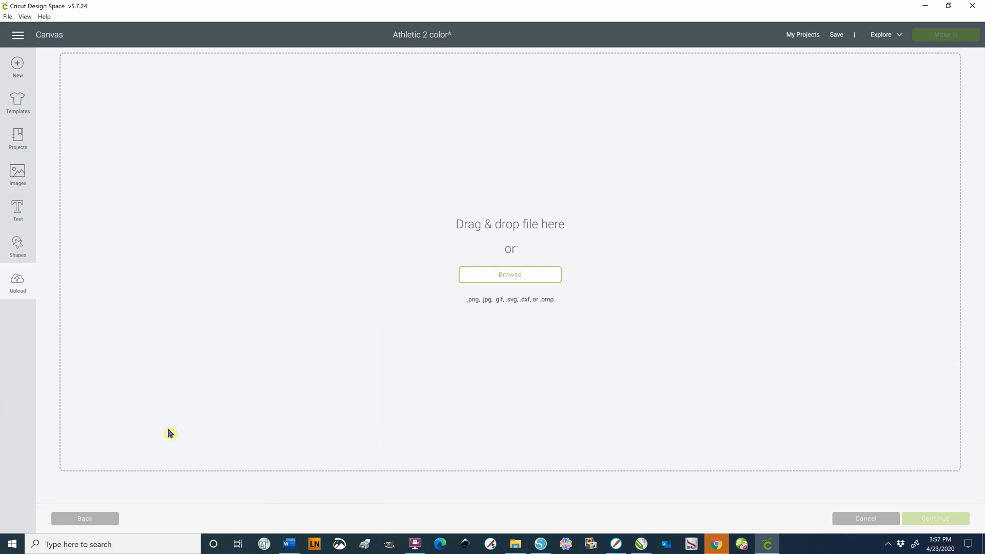
{"action": "left_click", "coordinate": [873, 519]}
{"action": "left_click", "coordinate": [18, 282]}
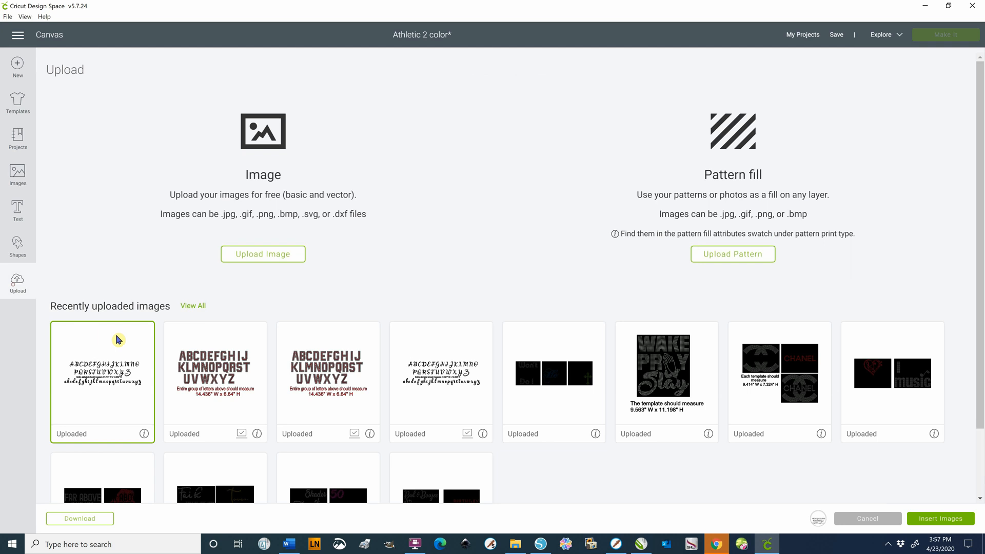
{"action": "left_click", "coordinate": [110, 377]}
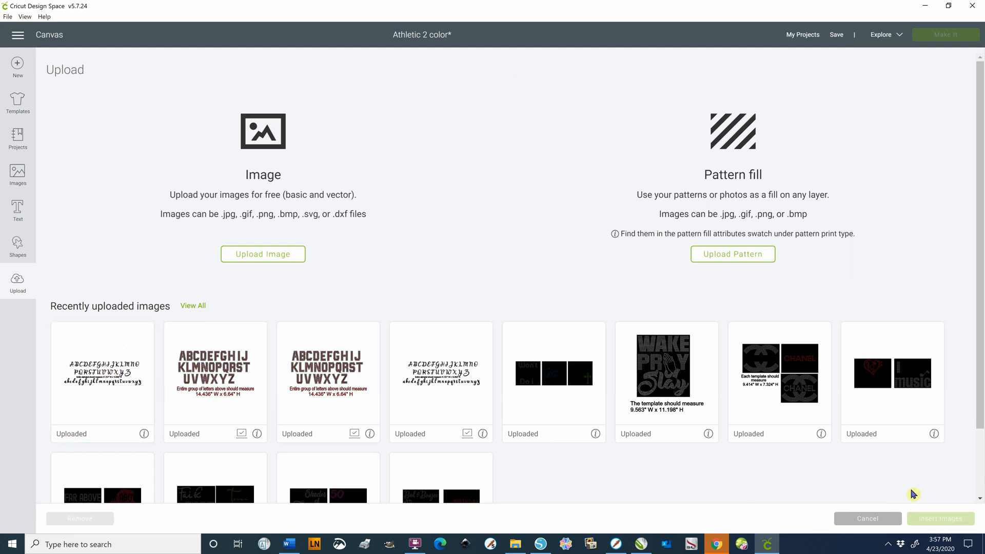
Insert the newly uploaded script alphabet on the canvas and move it to about X 1.85, Y 1.25
{"action": "left_click", "coordinate": [128, 392]}
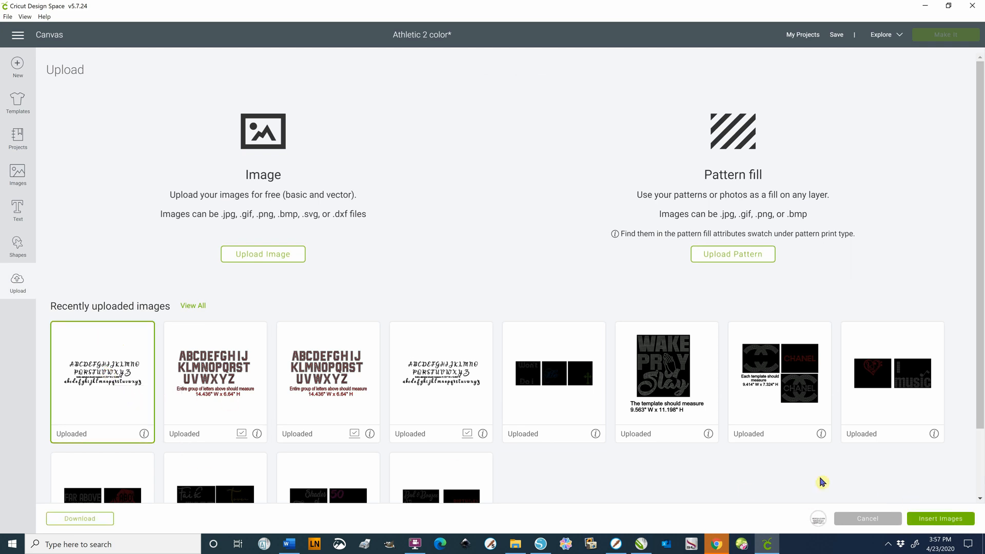
{"action": "left_click", "coordinate": [943, 522]}
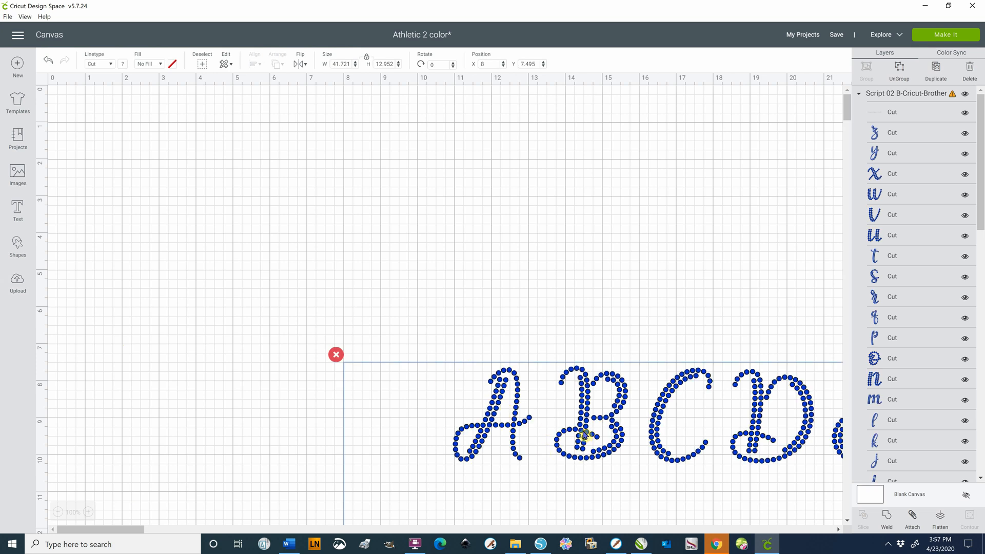
{"action": "left_click_drag", "start_coordinate": [545, 397], "coordinate": [351, 204]}
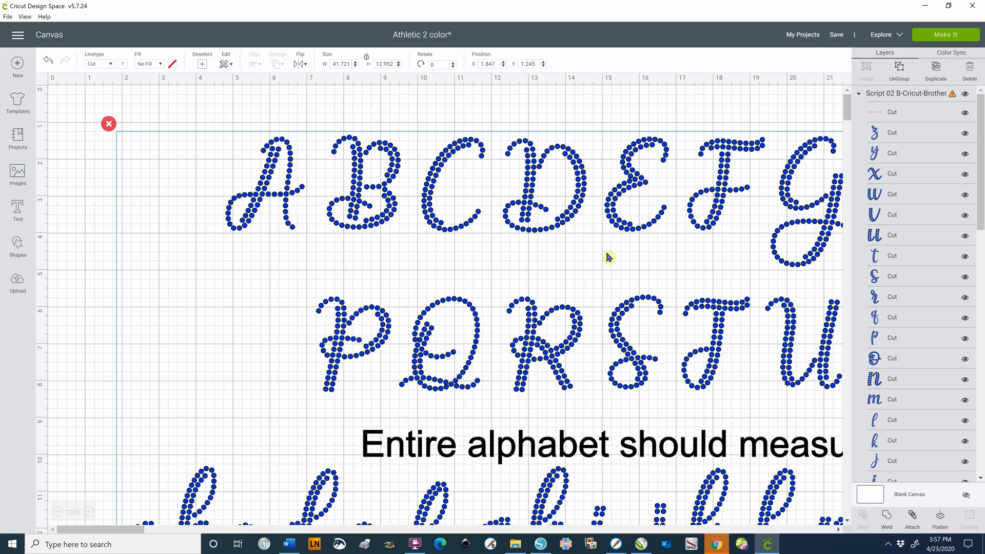
Bring the whole script alphabet into view and move it to about X 12.35, Y 13.19
{"action": "scroll", "coordinate": [593, 503], "scroll_direction": "down", "scroll_amount": 4}
{"action": "scroll", "coordinate": [594, 503], "scroll_direction": "up", "scroll_amount": 2}
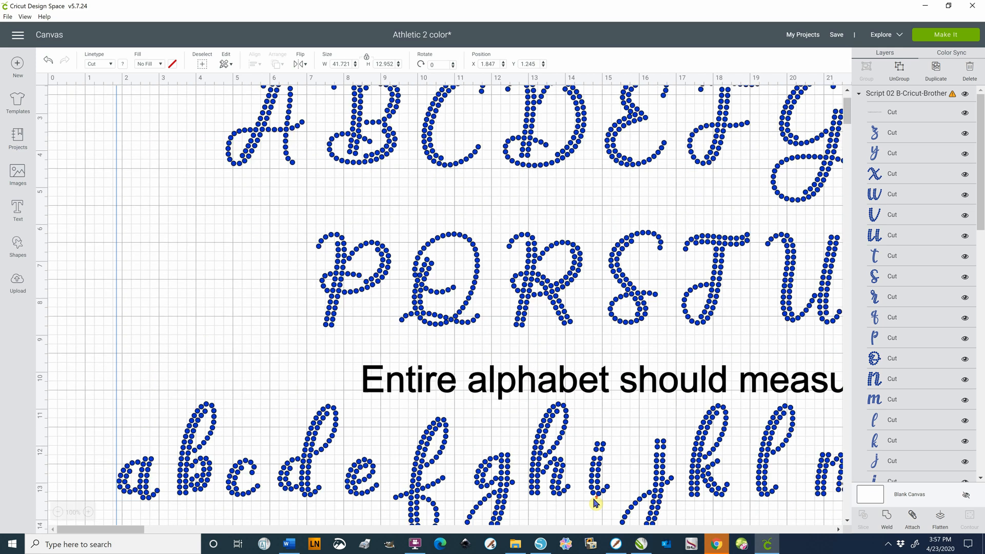
{"action": "scroll", "coordinate": [595, 503], "scroll_direction": "down", "scroll_amount": 1}
{"action": "scroll", "coordinate": [584, 487], "scroll_direction": "up", "scroll_amount": 2}
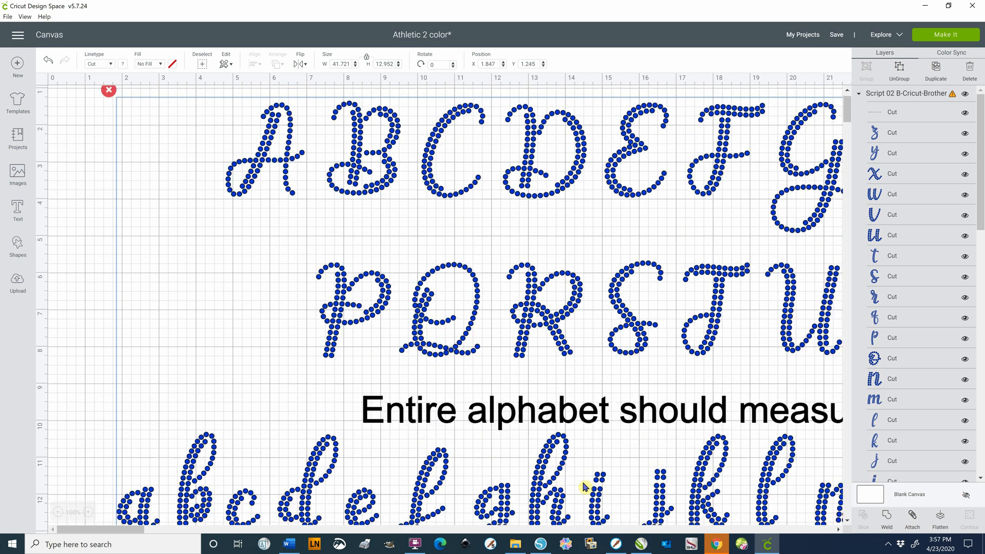
{"action": "left_click", "coordinate": [58, 512]}
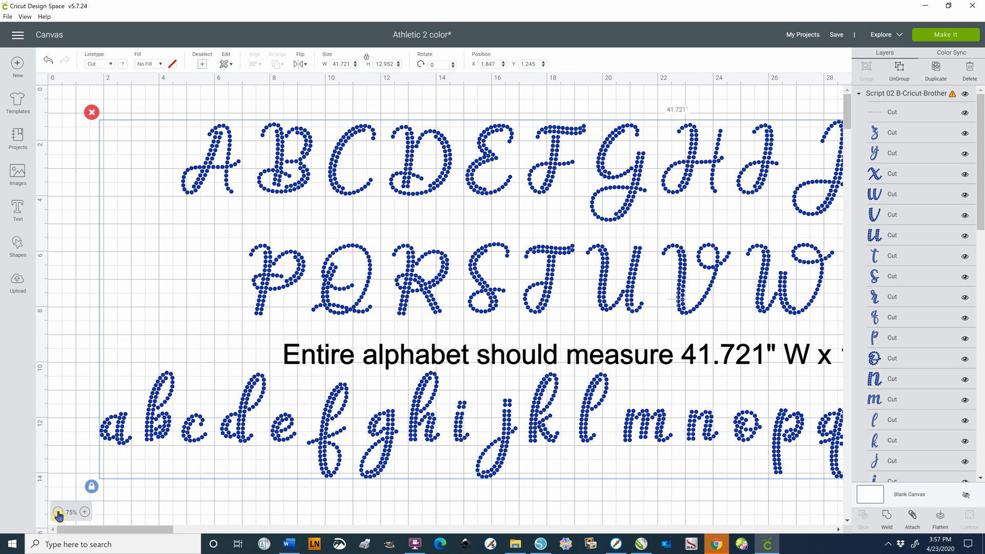
{"action": "left_click", "coordinate": [58, 511]}
{"action": "left_click", "coordinate": [58, 511]}
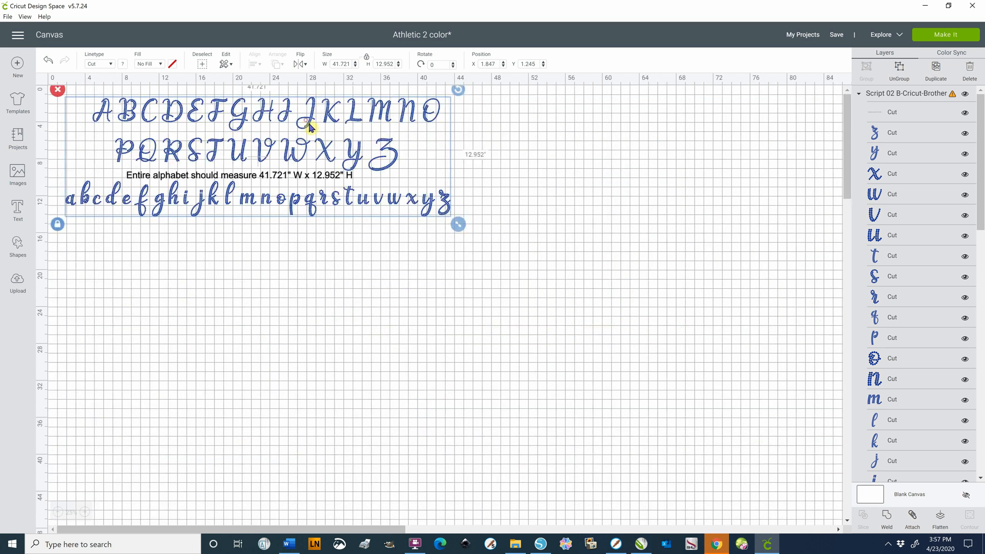
{"action": "left_click_drag", "start_coordinate": [309, 127], "coordinate": [406, 233]}
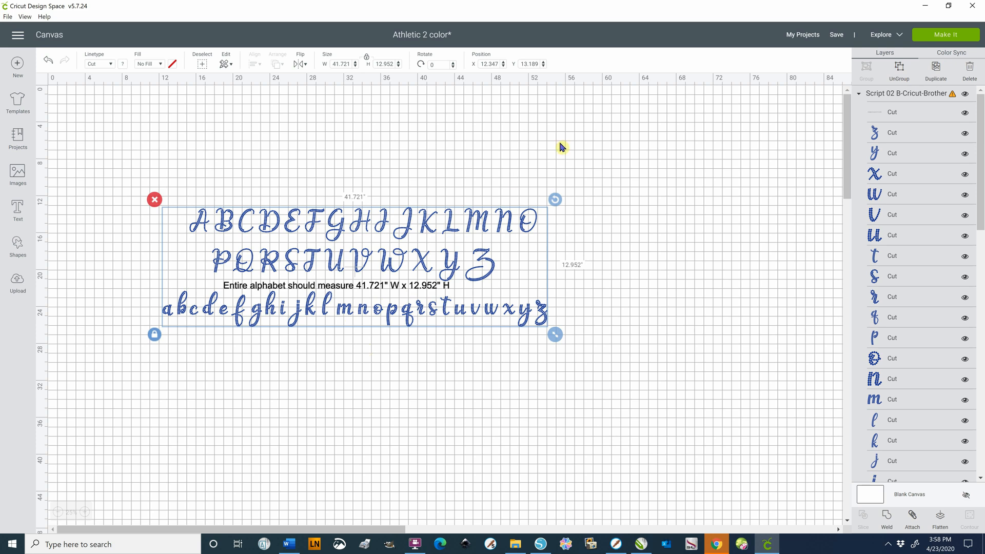
Ungroup the script alphabet and delete the size note between the uppercase and lowercase rows
{"action": "left_click", "coordinate": [898, 76]}
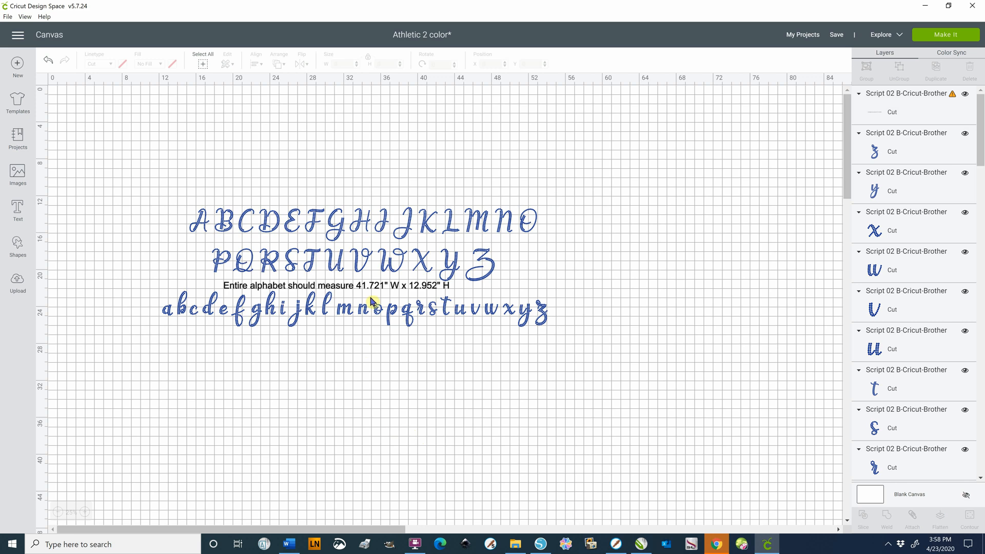
{"action": "left_click", "coordinate": [366, 289]}
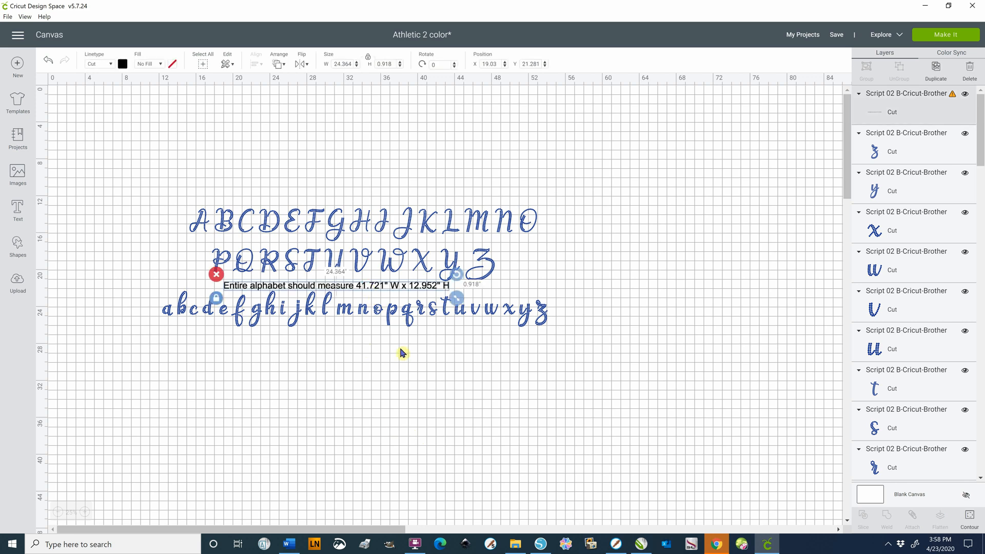
{"action": "key", "text": "Delete"}
Check that the last lowercase letters can be selected individually, and clear the selection
{"action": "left_click", "coordinate": [541, 313]}
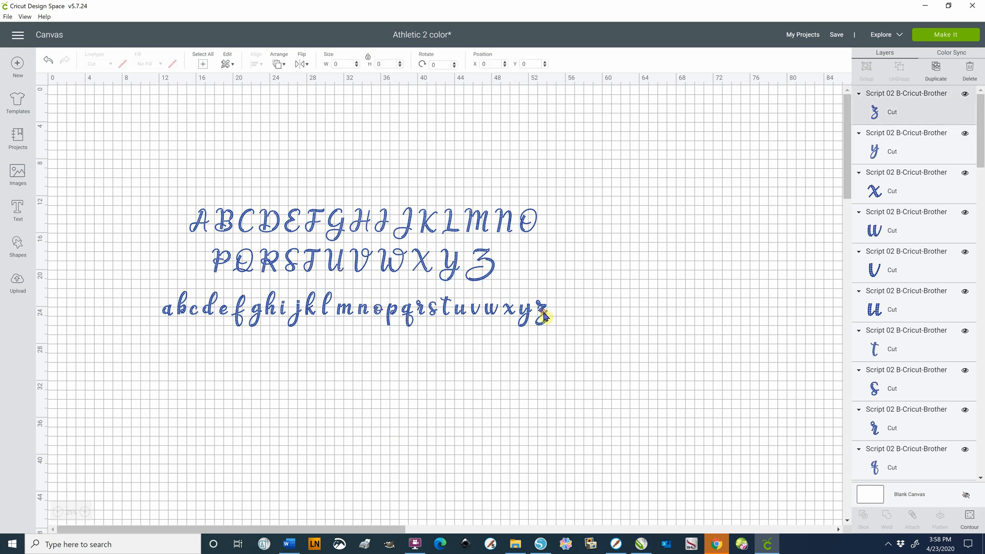
{"action": "left_click", "coordinate": [529, 346]}
{"action": "left_click", "coordinate": [522, 314]}
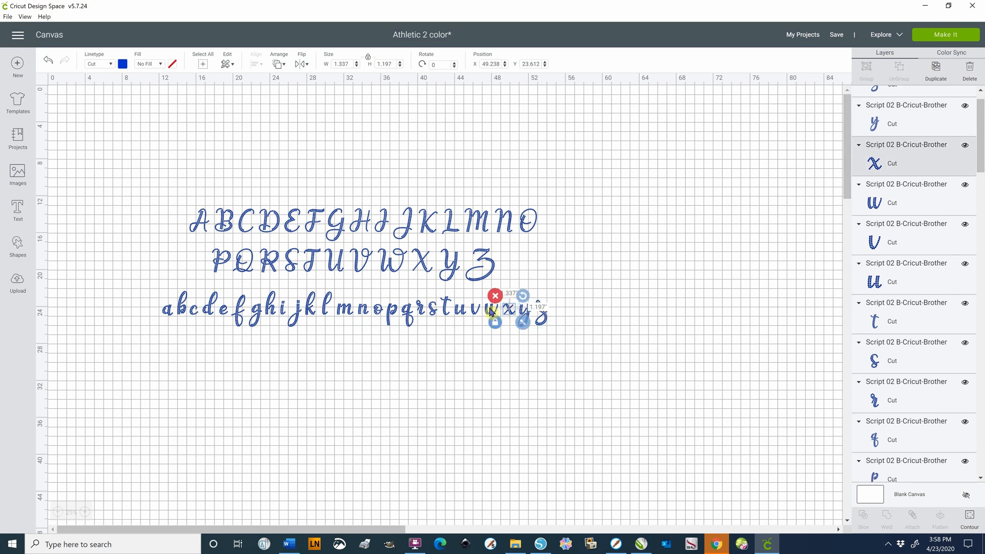
{"action": "left_click", "coordinate": [455, 367]}
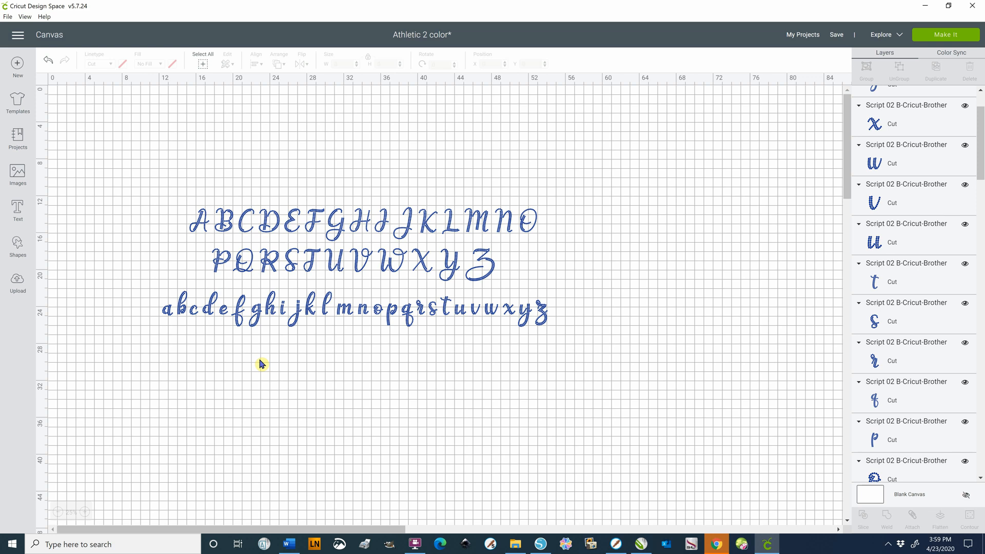
{"action": "left_click", "coordinate": [267, 388]}
Move the letters B, r, i, d and e below the alphabet to spell Bride, and delete all remaining letters
{"action": "left_click_drag", "start_coordinate": [229, 230], "coordinate": [216, 382]}
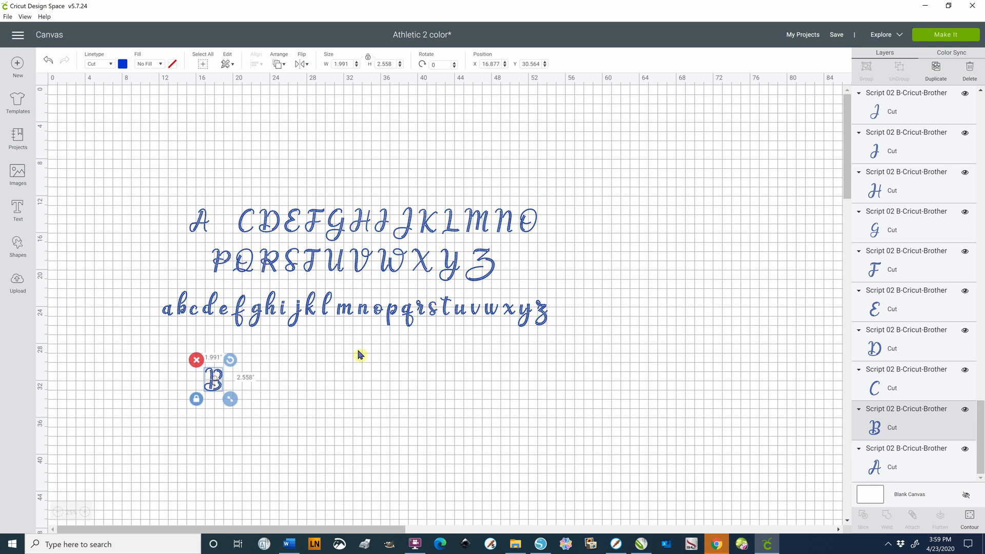
{"action": "left_click", "coordinate": [419, 310]}
{"action": "left_click_drag", "start_coordinate": [419, 312], "coordinate": [242, 385]}
{"action": "left_click", "coordinate": [282, 309]}
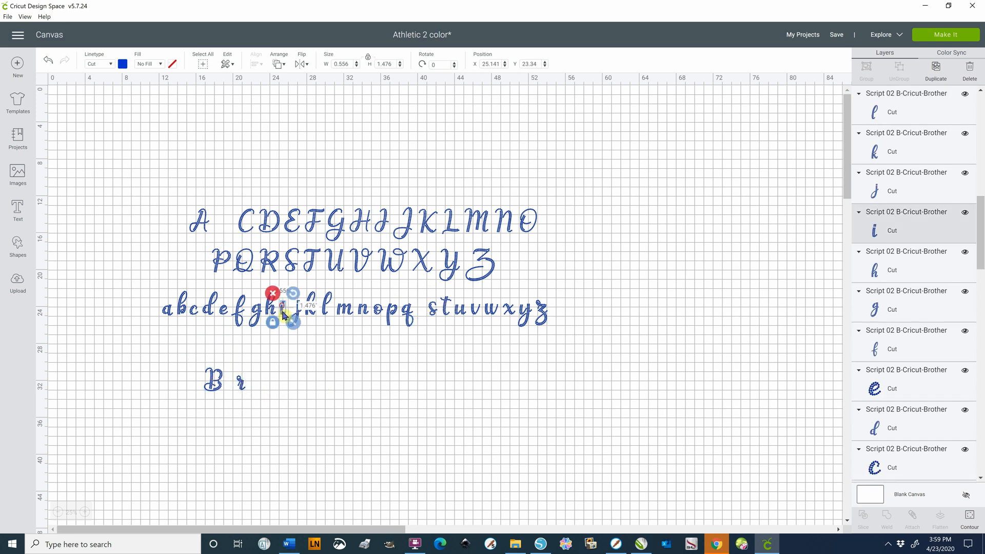
{"action": "left_click_drag", "start_coordinate": [283, 310], "coordinate": [257, 377]}
{"action": "left_click", "coordinate": [218, 312]}
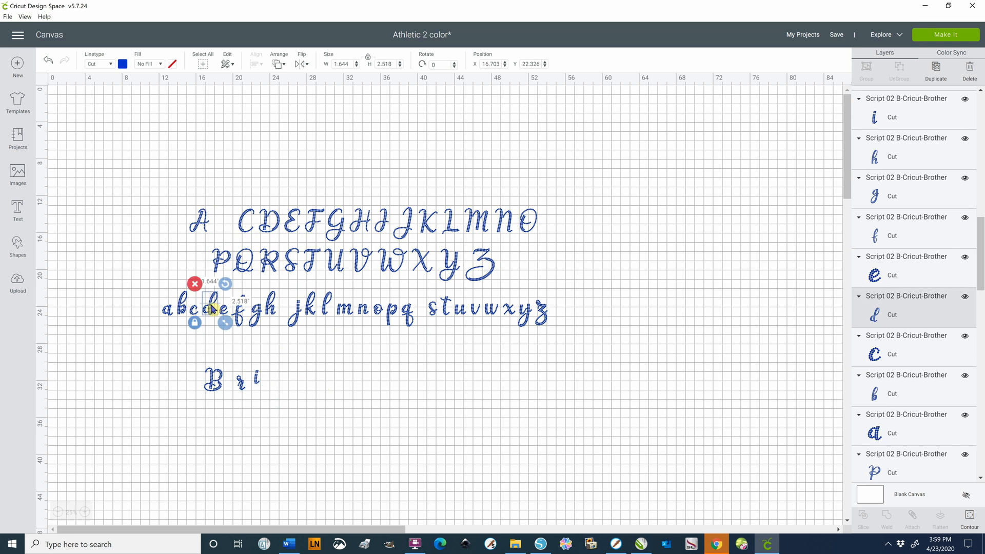
{"action": "left_click_drag", "start_coordinate": [218, 312], "coordinate": [289, 386]}
{"action": "left_click", "coordinate": [228, 316]}
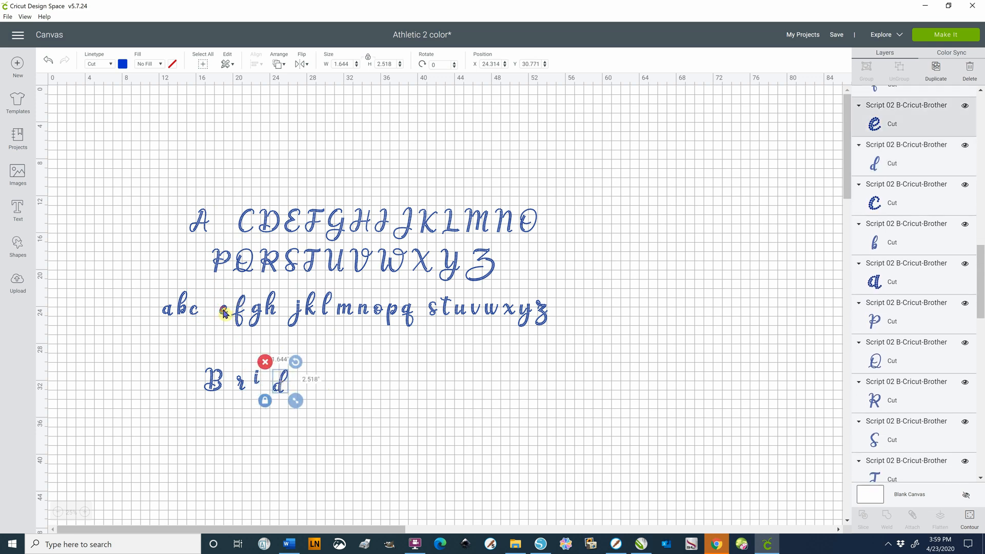
{"action": "left_click_drag", "start_coordinate": [228, 315], "coordinate": [306, 396]}
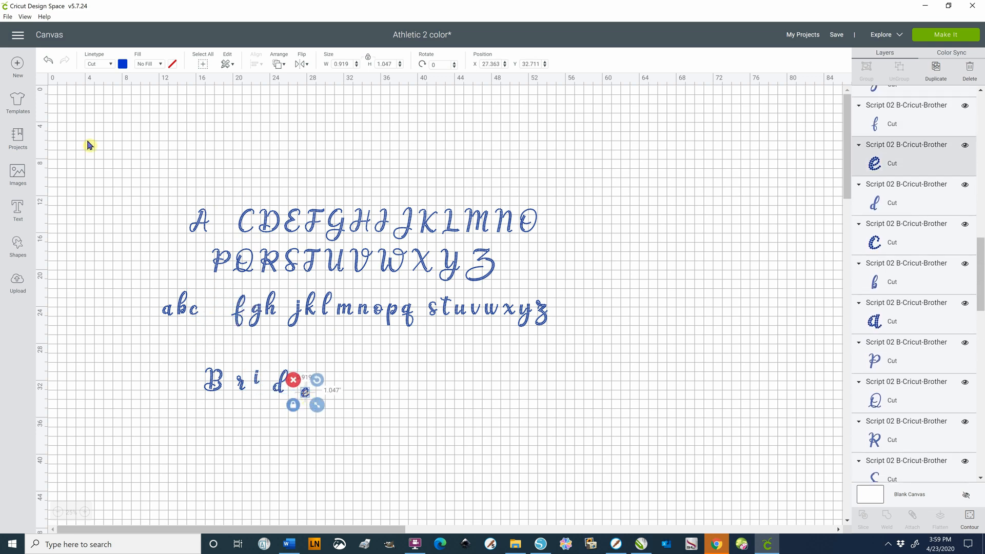
{"action": "left_click_drag", "start_coordinate": [130, 177], "coordinate": [590, 345]}
{"action": "key", "text": "Delete"}
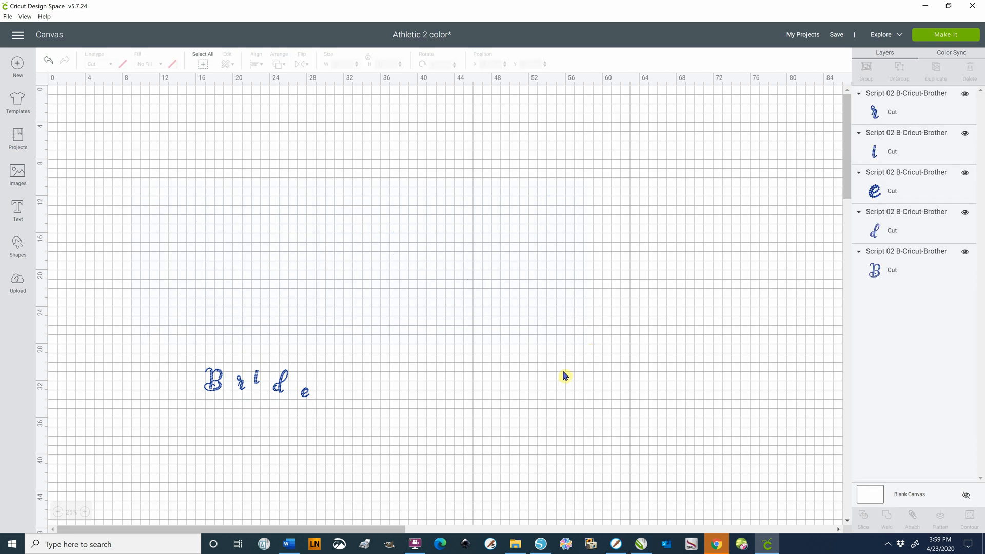
Move the five Bride letters together near the canvas origin, to about X 3.04, Y 2.12
{"action": "left_click", "coordinate": [85, 512]}
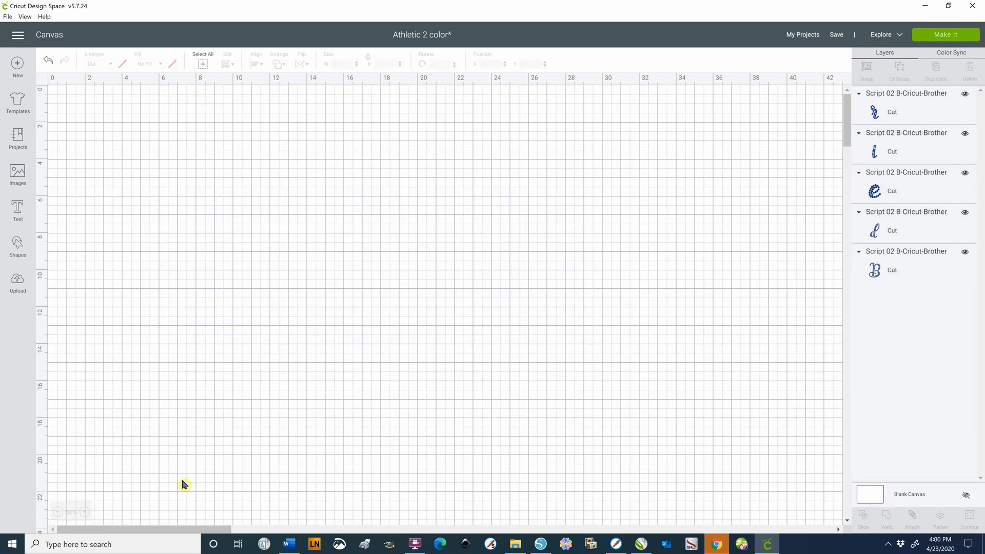
{"action": "left_click", "coordinate": [58, 512]}
{"action": "left_click_drag", "start_coordinate": [144, 352], "coordinate": [357, 441]}
{"action": "left_click_drag", "start_coordinate": [281, 383], "coordinate": [154, 122]}
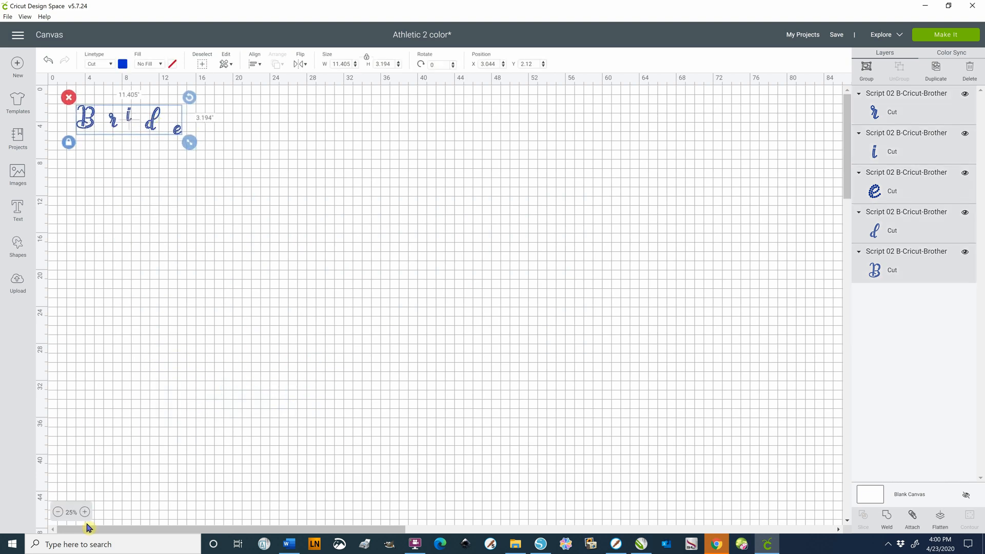
{"action": "left_click", "coordinate": [85, 513]}
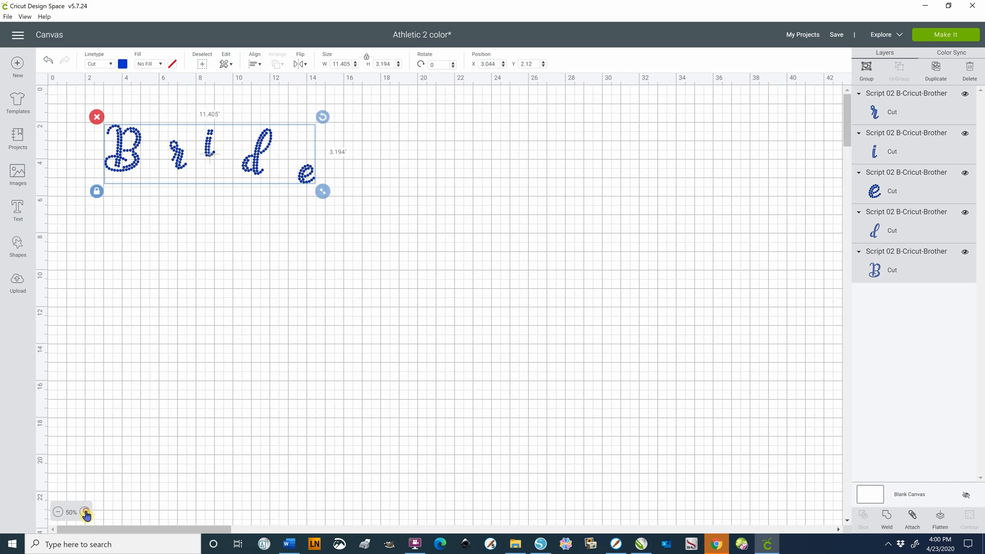
Move the lowercase r and i close behind the B, placing the r at about X 5.17 and the i at about X 6.14
{"action": "left_click", "coordinate": [85, 513]}
{"action": "left_click", "coordinate": [85, 512]}
{"action": "left_click", "coordinate": [86, 513]}
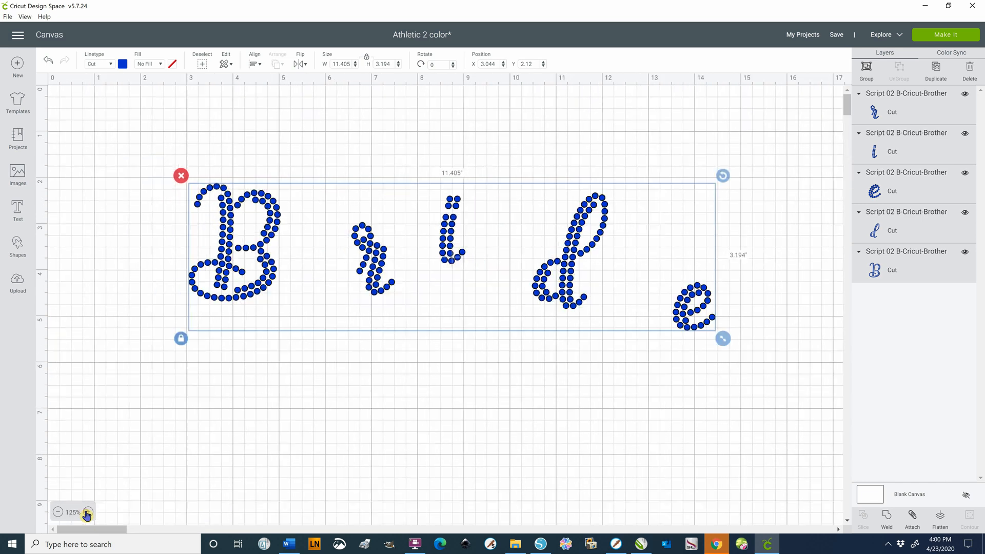
{"action": "left_click", "coordinate": [86, 513]}
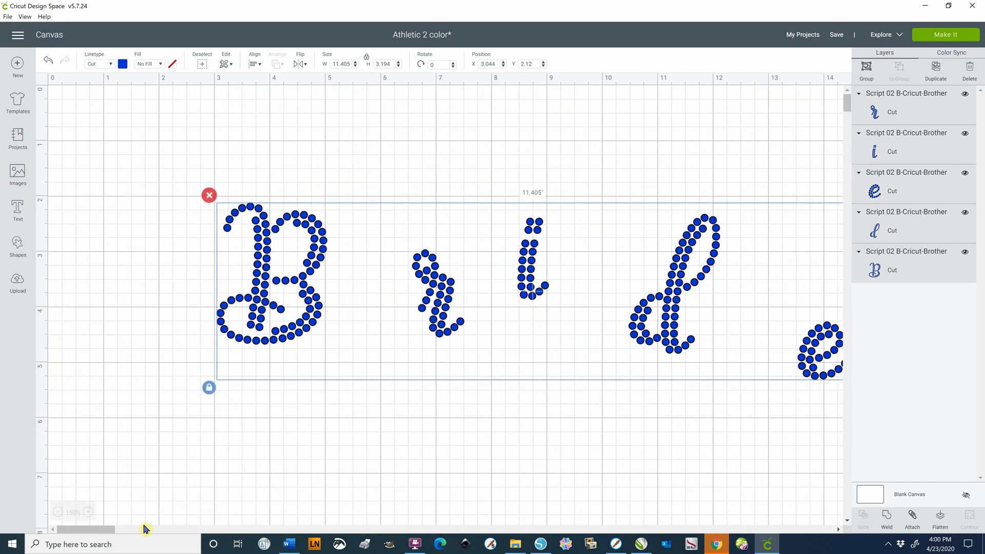
{"action": "mouse_move", "coordinate": [101, 530]}
{"action": "left_mouse_down"}
{"action": "mouse_move", "coordinate": [125, 530]}
{"action": "mouse_move", "coordinate": [108, 528]}
{"action": "left_mouse_up"}
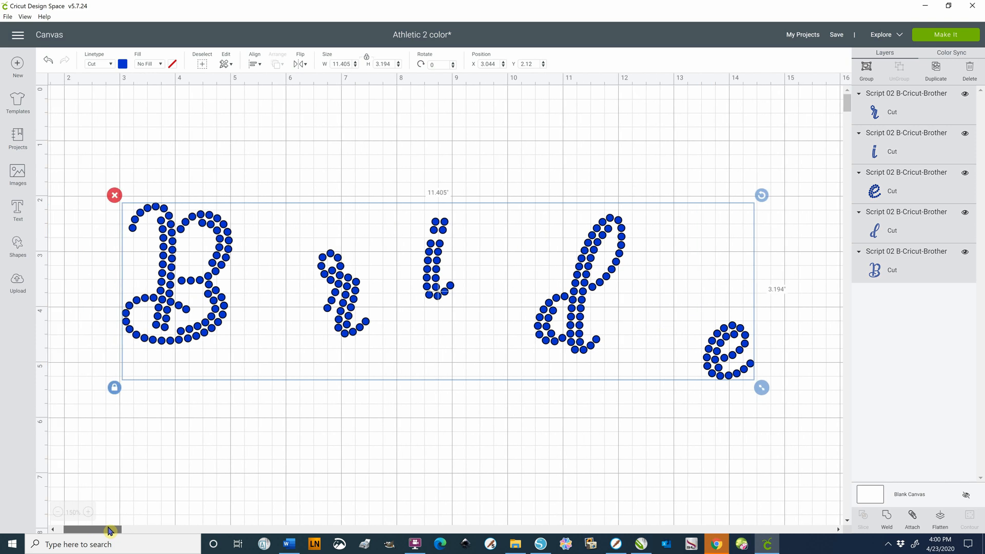
{"action": "left_click", "coordinate": [319, 446]}
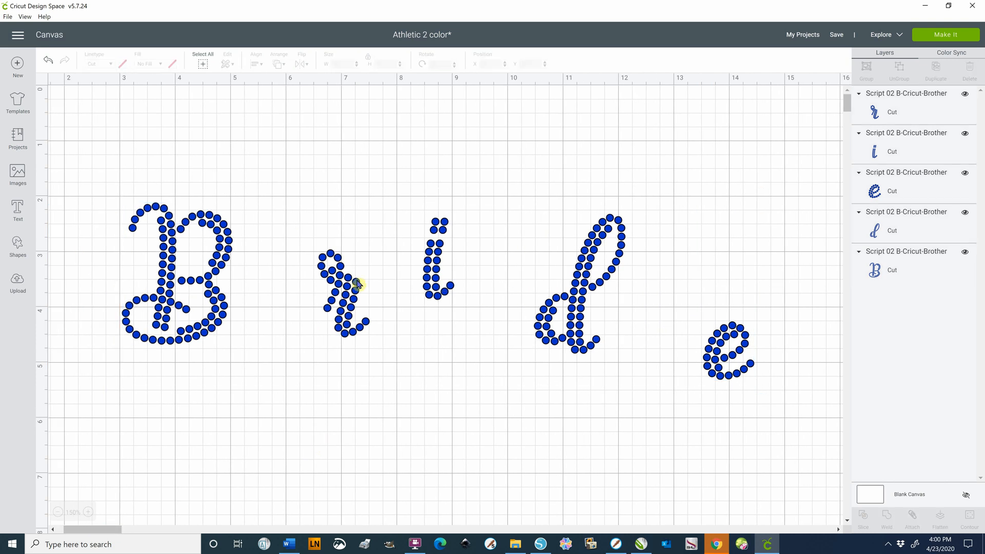
{"action": "left_click", "coordinate": [353, 308]}
{"action": "left_click_drag", "start_coordinate": [321, 304], "coordinate": [252, 300]}
{"action": "left_click", "coordinate": [432, 264]}
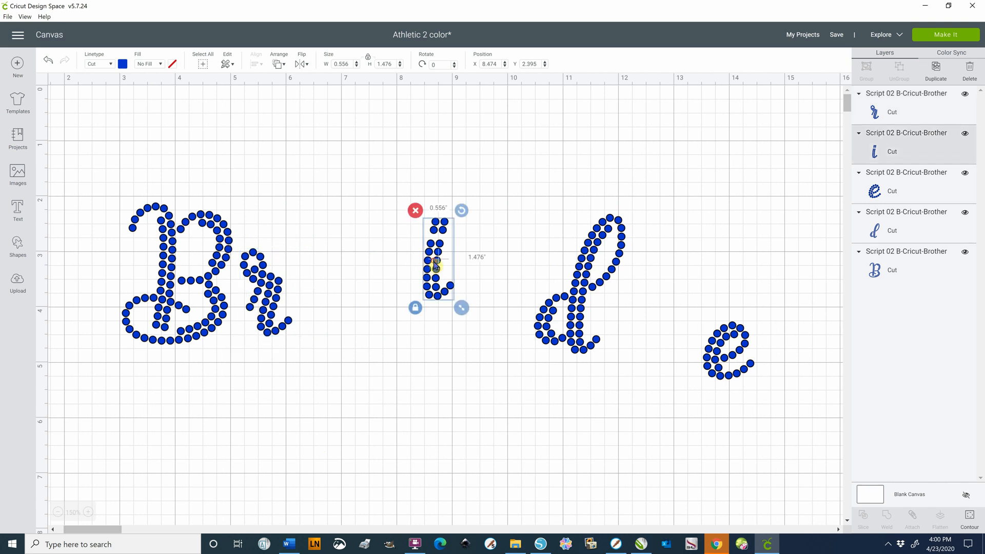
{"action": "left_click_drag", "start_coordinate": [433, 264], "coordinate": [306, 303]}
Move the d to about X 6.71, touching the i, and place the e close behind it at about X 7.96
{"action": "left_click", "coordinate": [585, 314]}
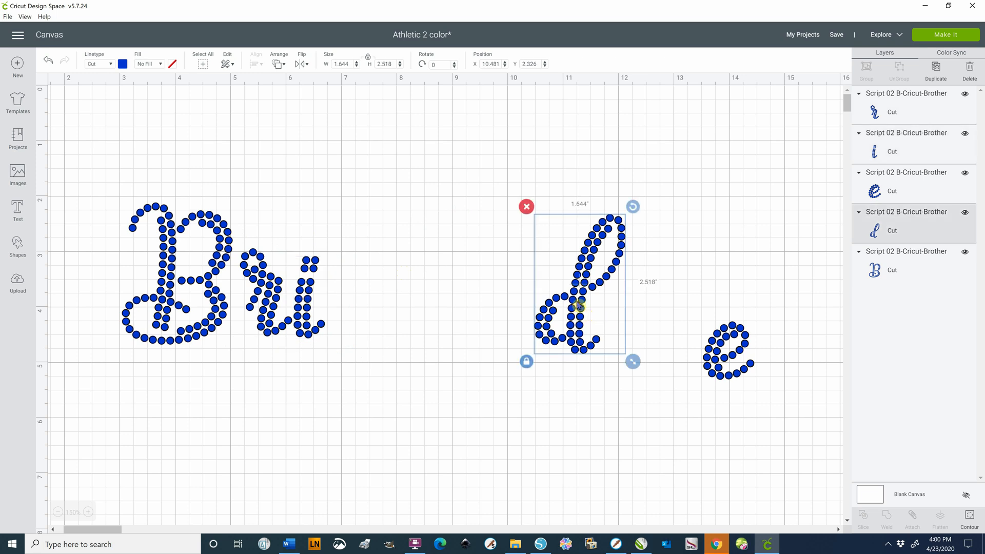
{"action": "left_click_drag", "start_coordinate": [556, 301], "coordinate": [368, 291]}
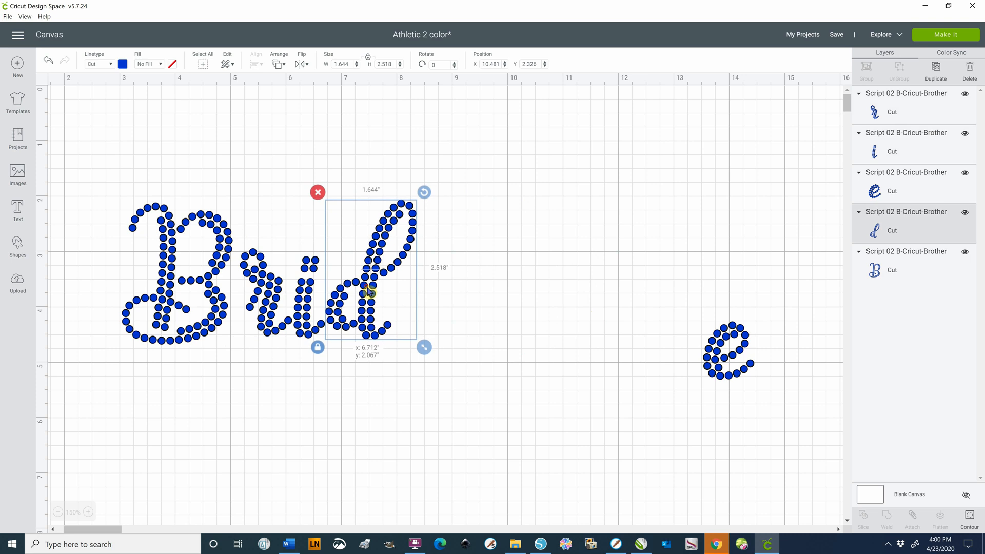
{"action": "left_click", "coordinate": [713, 355]}
{"action": "left_click_drag", "start_coordinate": [723, 355], "coordinate": [414, 313]}
{"action": "left_click", "coordinate": [528, 415]}
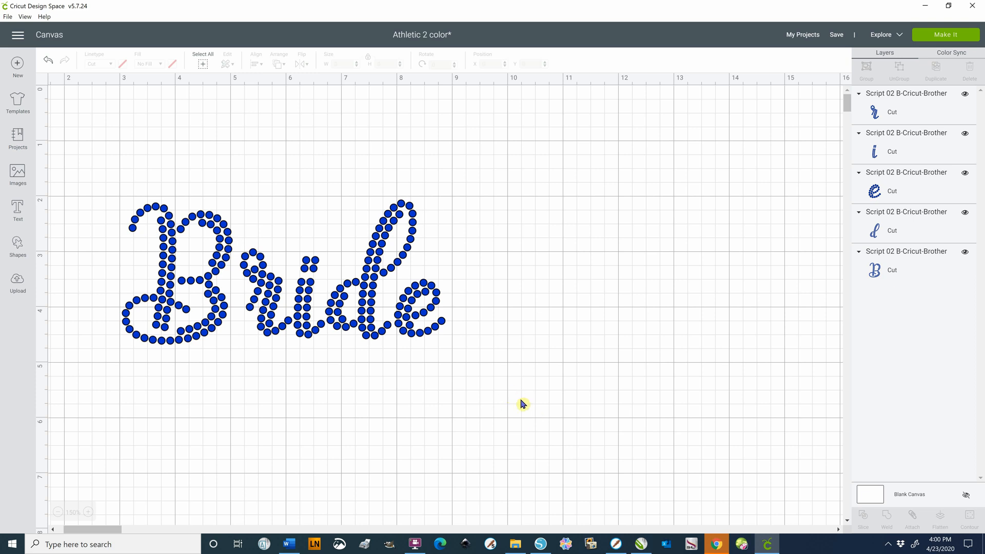
Align all five letters of Bride along their bottom edges
{"action": "left_click_drag", "start_coordinate": [528, 174], "coordinate": [90, 376]}
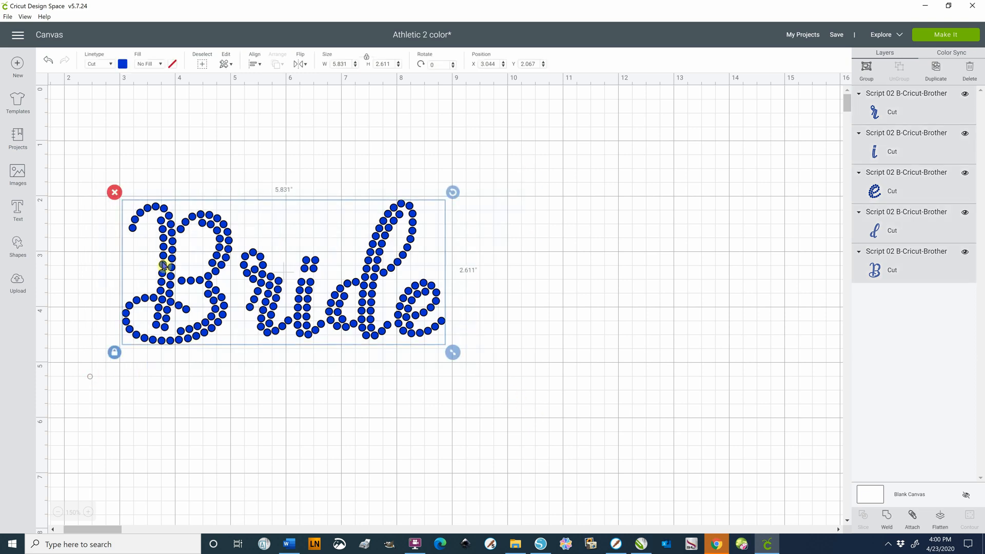
{"action": "left_click", "coordinate": [254, 64]}
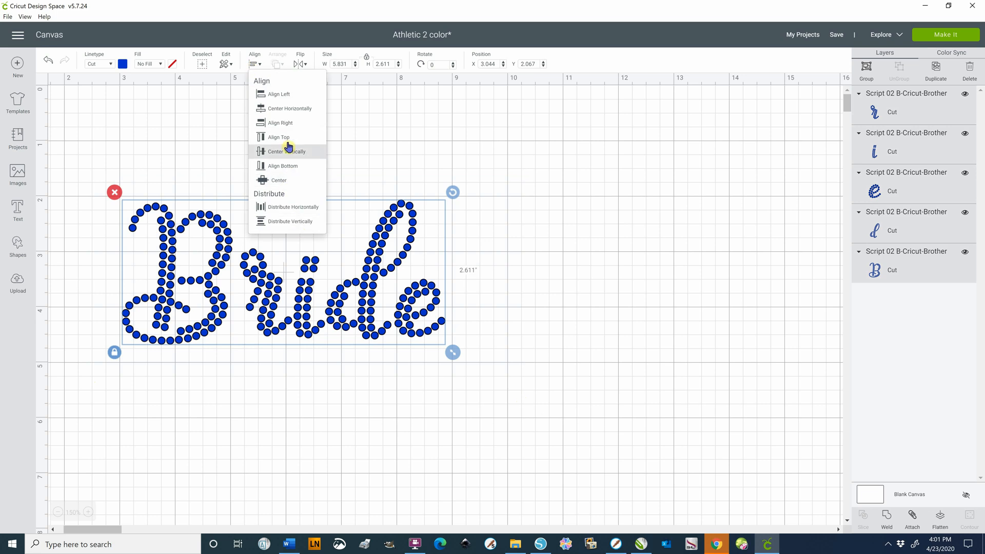
{"action": "left_click", "coordinate": [280, 167]}
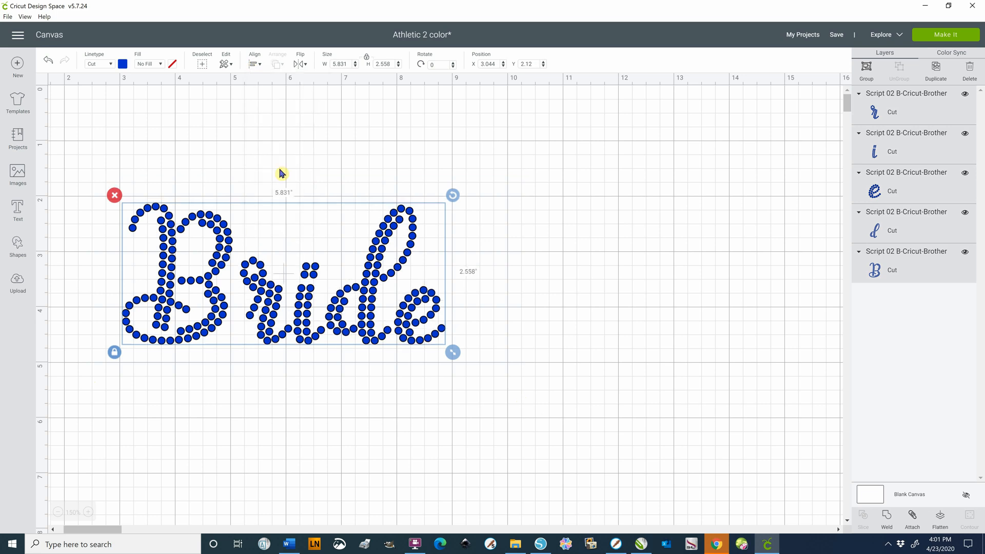
{"action": "left_click", "coordinate": [237, 425]}
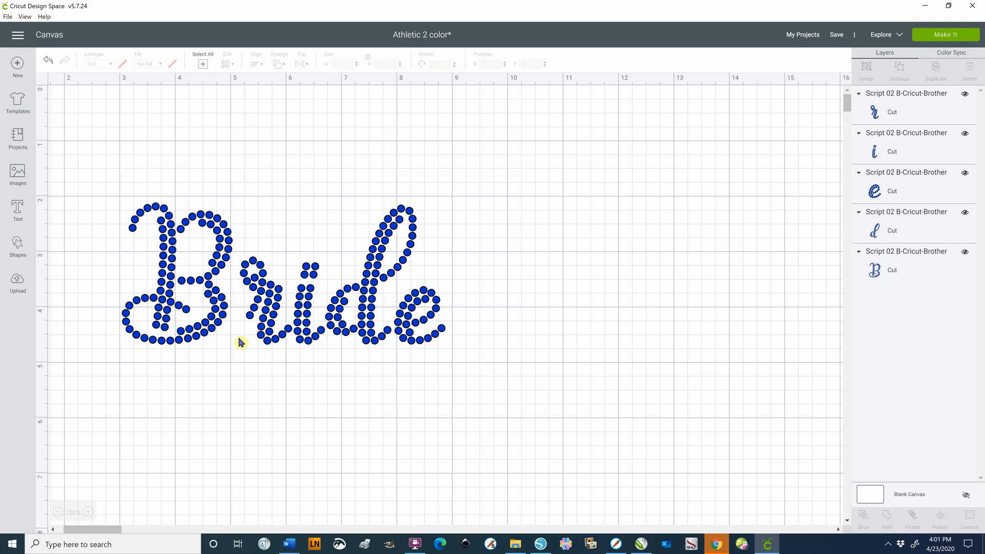
Nudge the B toward the r to X 3.244 to tighten the gap between them
{"action": "left_click", "coordinate": [217, 320]}
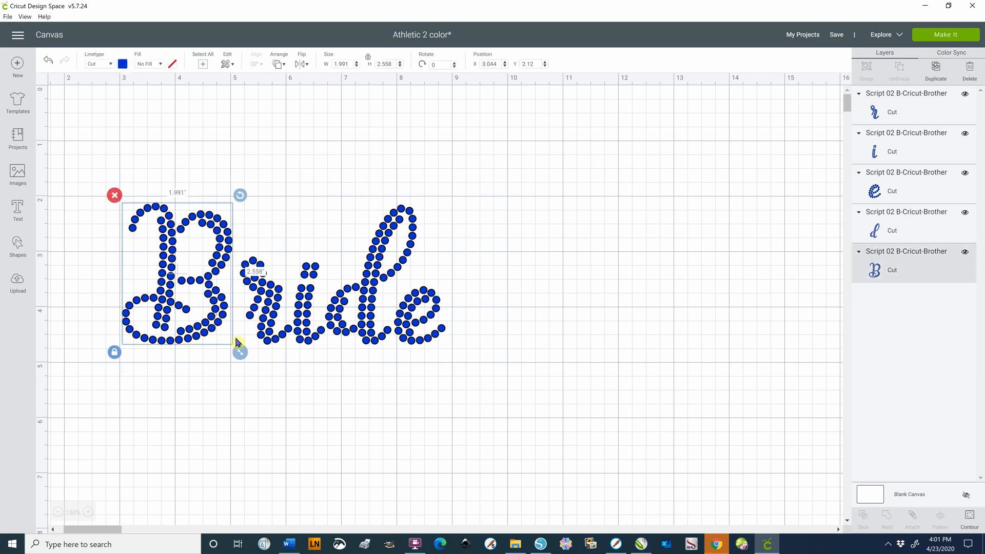
{"action": "key", "text": "Right"}
{"action": "key", "text": "Right"}
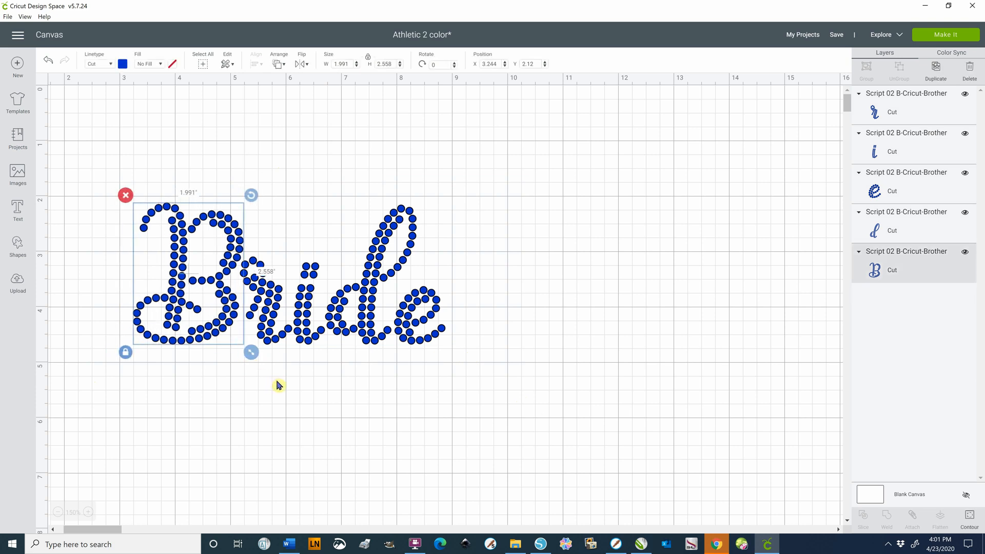
{"action": "left_click", "coordinate": [413, 416]}
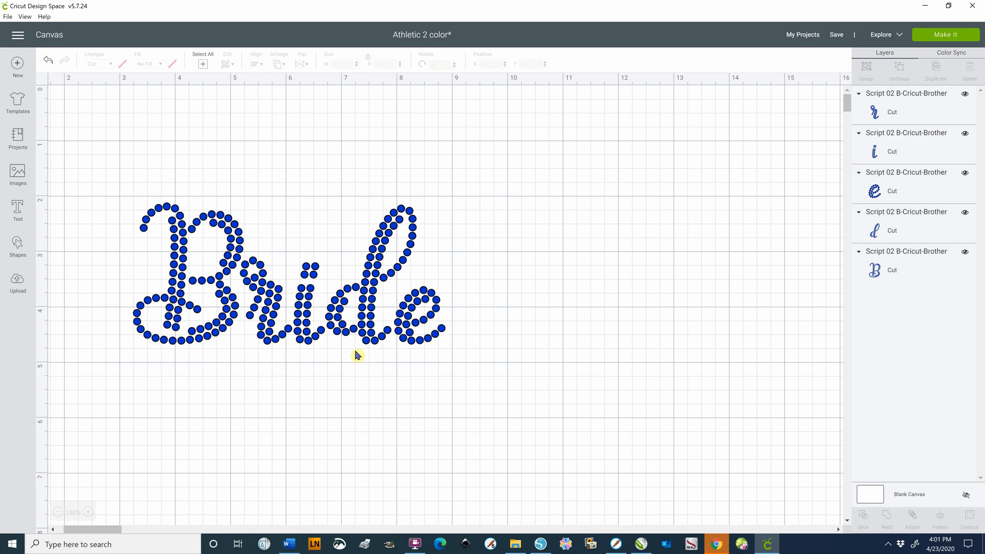
Lower the d to about X 6.74, Y 2.34, and fit the e against it at about X 7.9, Y 3.65
{"action": "left_click", "coordinate": [367, 321]}
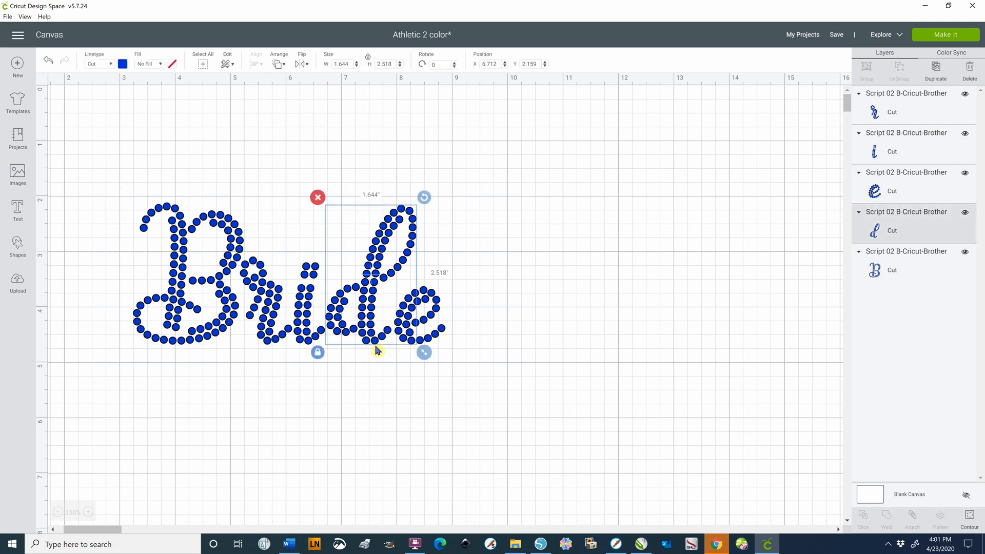
{"action": "left_click_drag", "start_coordinate": [369, 309], "coordinate": [372, 319]}
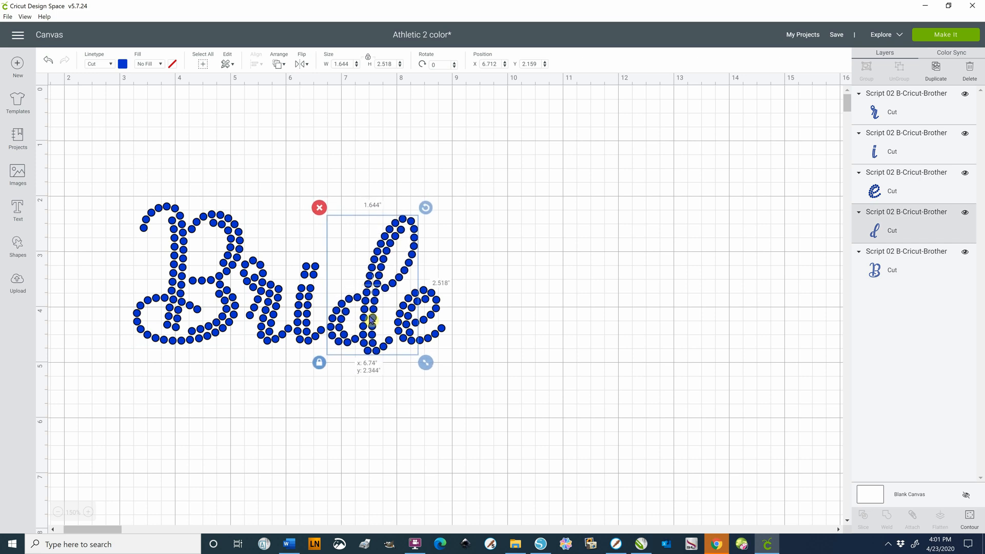
{"action": "left_click", "coordinate": [469, 343]}
{"action": "left_click", "coordinate": [419, 325]}
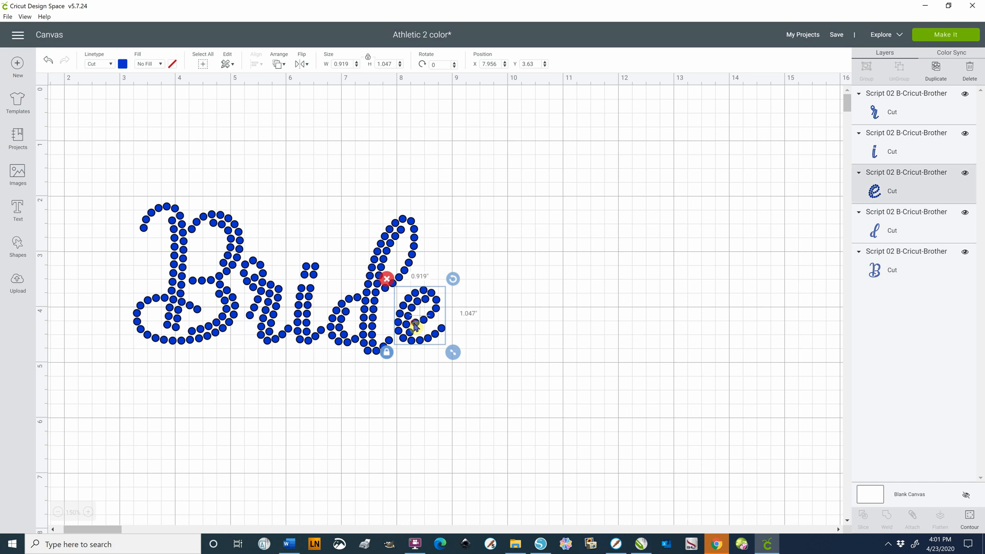
{"action": "left_click_drag", "start_coordinate": [413, 326], "coordinate": [412, 328]}
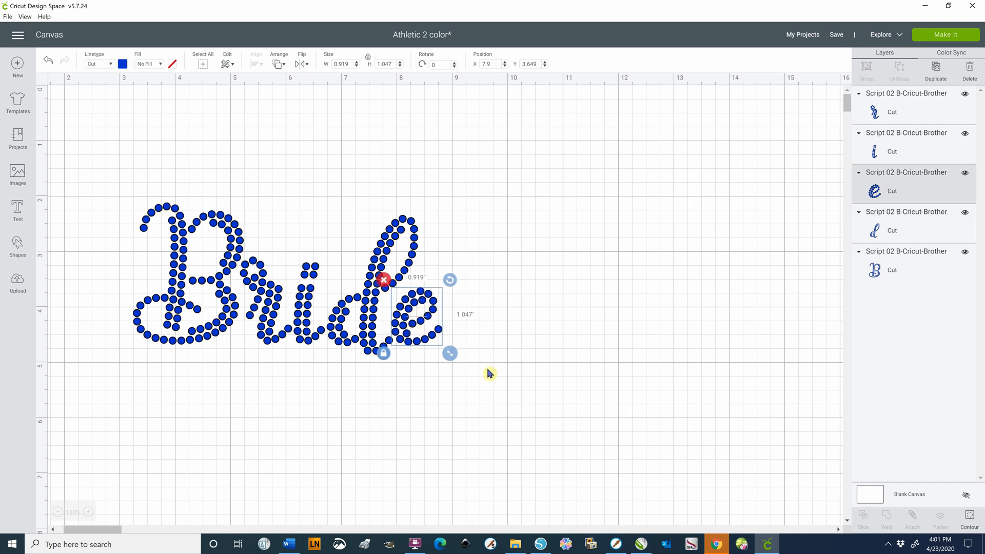
{"action": "left_click", "coordinate": [505, 384]}
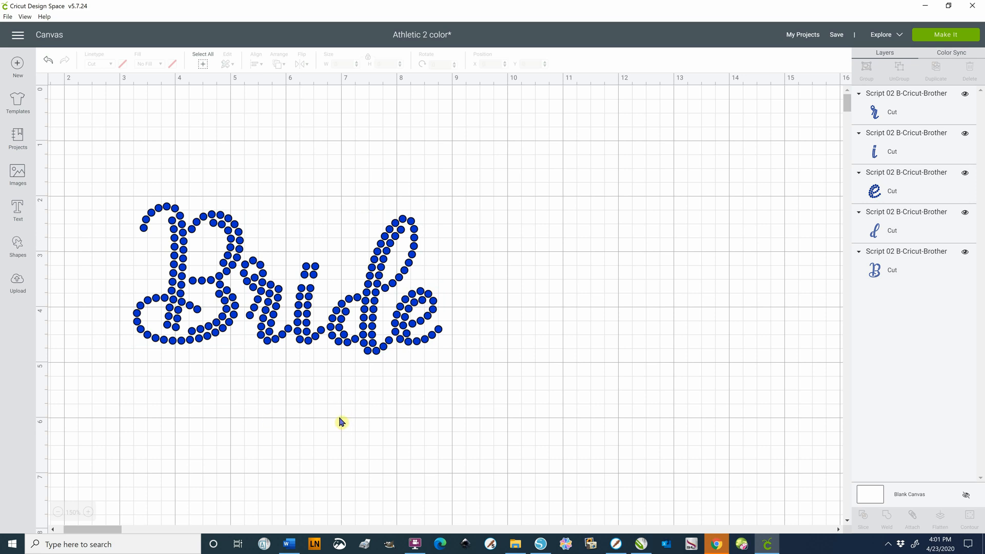
Shift the r closer to the B at about X 5.13, and align its bottom edge with the d
{"action": "left_click", "coordinate": [277, 319]}
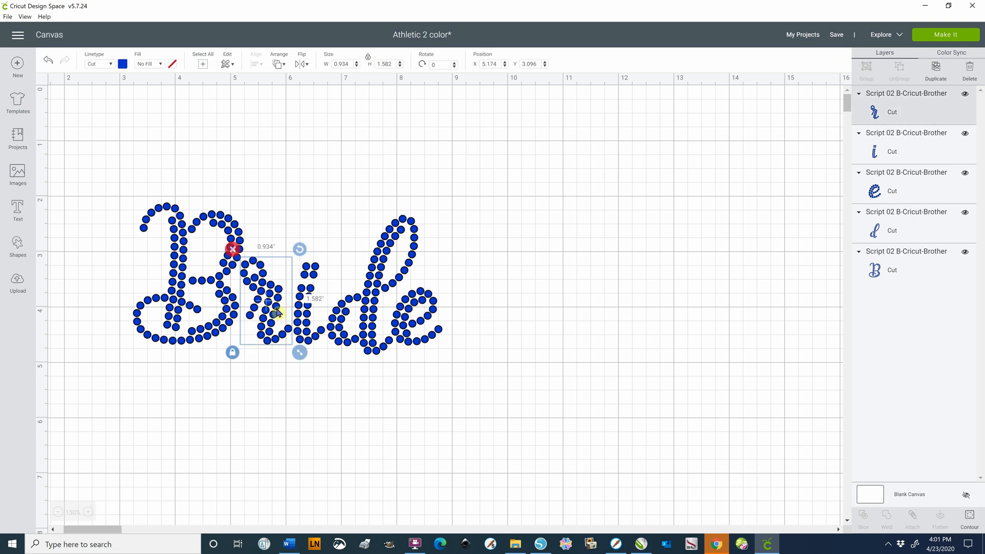
{"action": "mouse_move", "coordinate": [277, 312]}
{"action": "left_mouse_down"}
{"action": "mouse_move", "coordinate": [384, 322]}
{"action": "mouse_move", "coordinate": [269, 321]}
{"action": "left_mouse_up"}
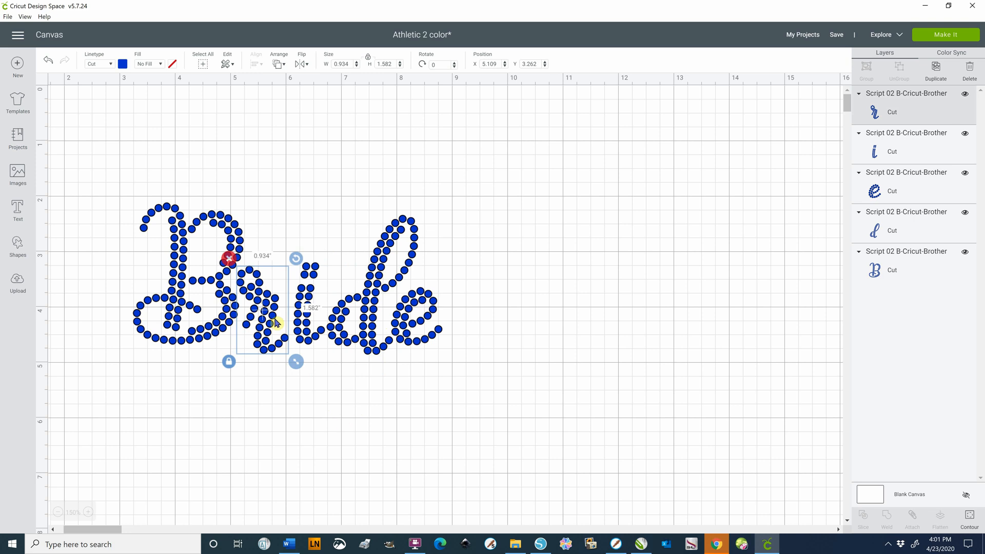
{"action": "left_click_drag", "start_coordinate": [268, 312], "coordinate": [270, 309]}
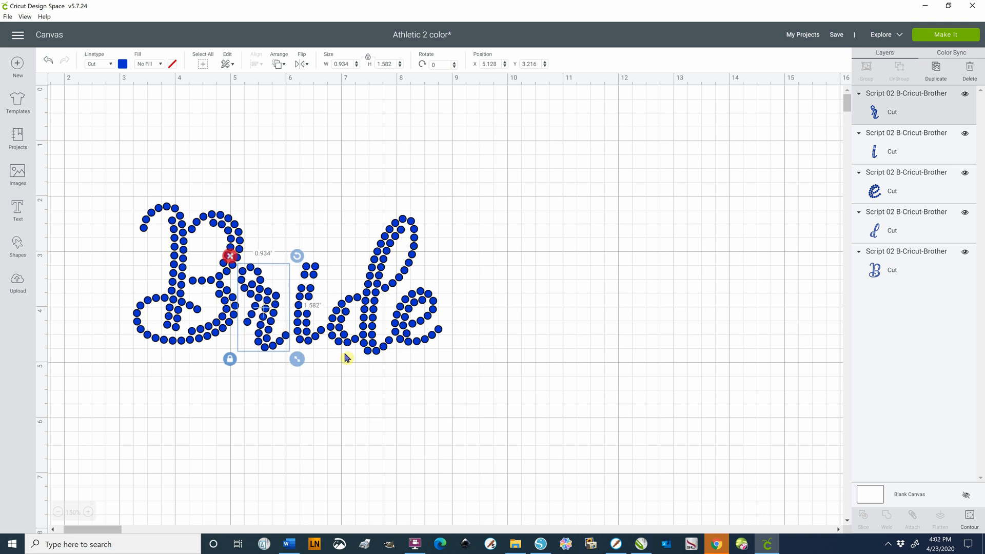
{"action": "left_click", "coordinate": [373, 332], "text": "shift"}
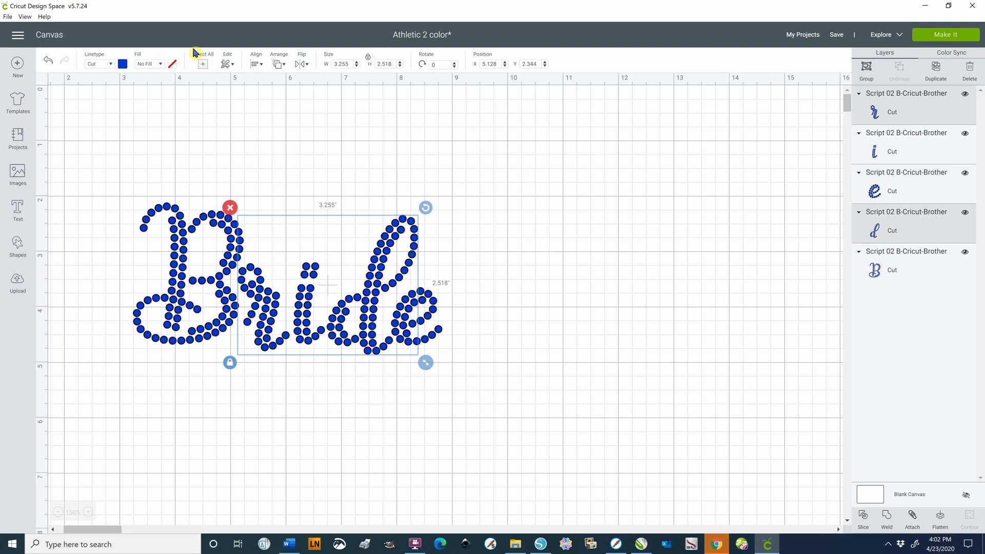
{"action": "left_click", "coordinate": [256, 65]}
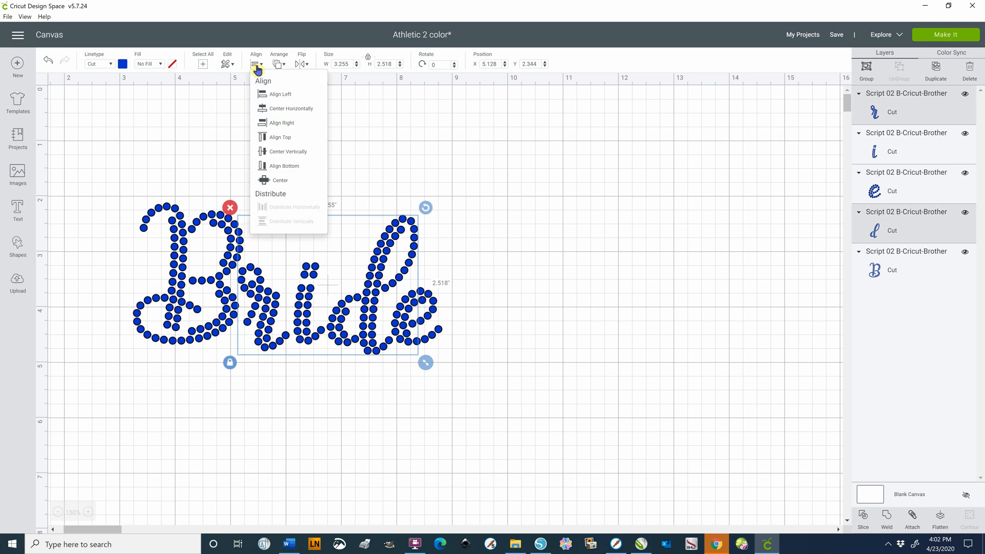
{"action": "left_click", "coordinate": [277, 166]}
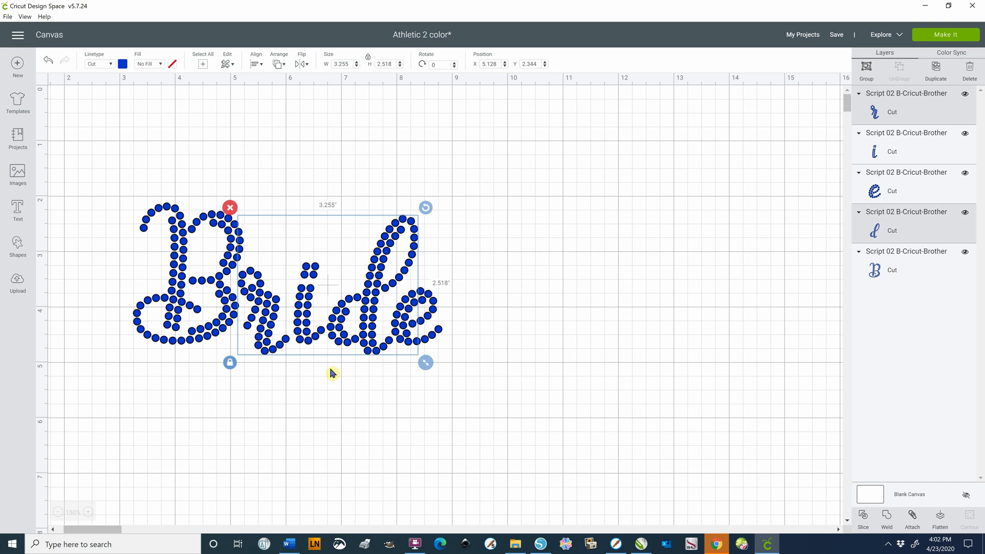
{"action": "left_click", "coordinate": [306, 400]}
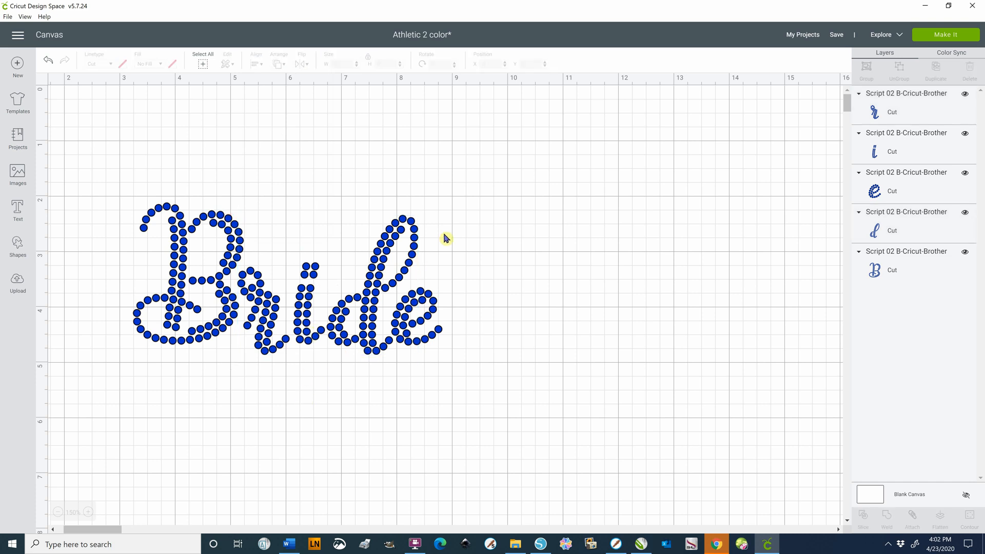
Move the letters i, d and e together closer to the r, to about X 6.08, Y 2.34
{"action": "left_click_drag", "start_coordinate": [495, 188], "coordinate": [292, 374]}
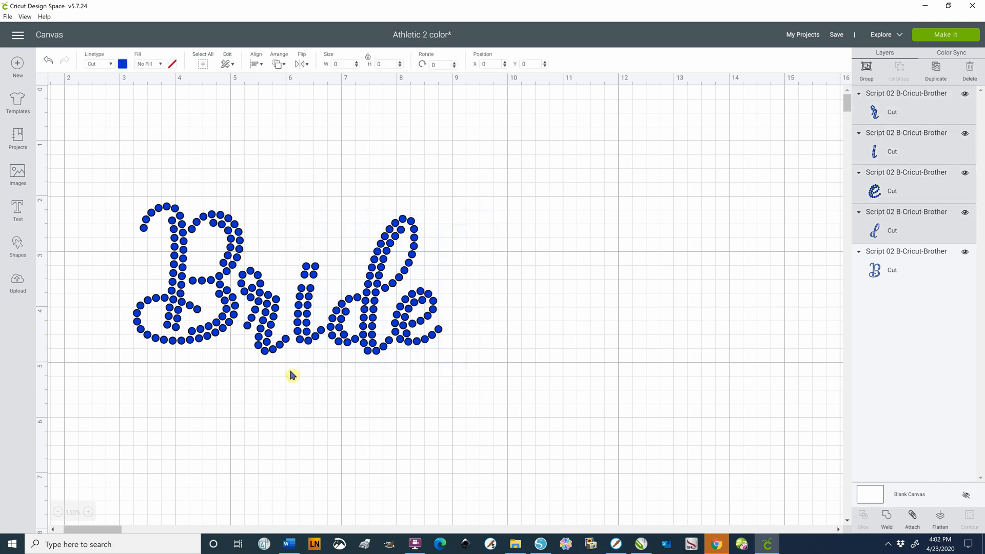
{"action": "left_click", "coordinate": [469, 371]}
{"action": "left_click_drag", "start_coordinate": [512, 197], "coordinate": [291, 382]}
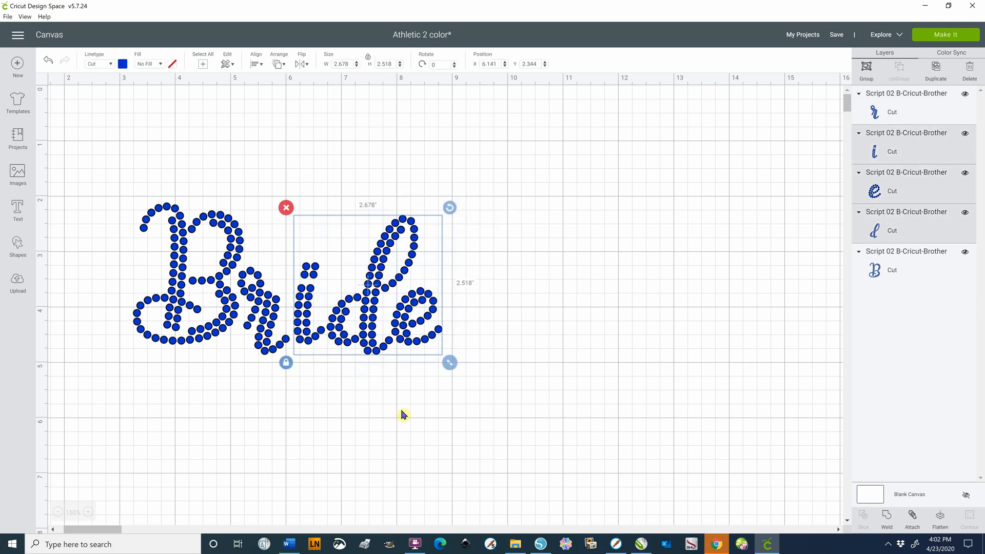
{"action": "left_click_drag", "start_coordinate": [367, 333], "coordinate": [363, 335]}
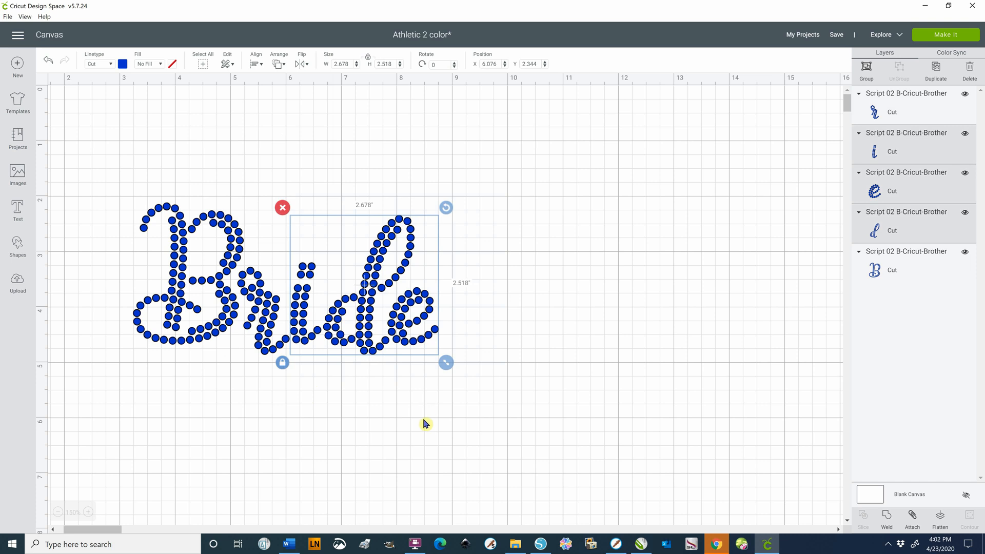
{"action": "left_click", "coordinate": [423, 429]}
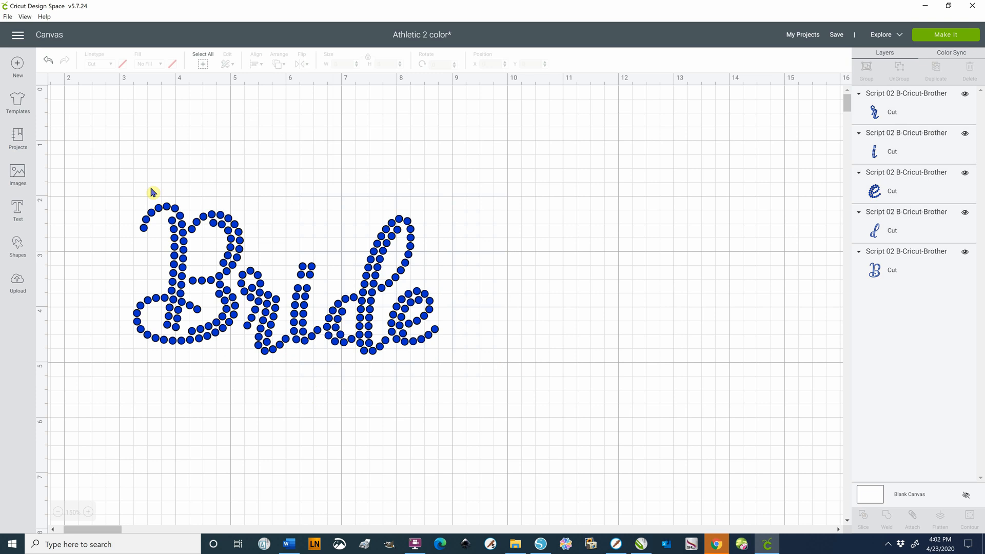
Move the whole word Bride to about X 3.74, Y 2.45 on the canvas
{"action": "left_click_drag", "start_coordinate": [109, 186], "coordinate": [540, 440]}
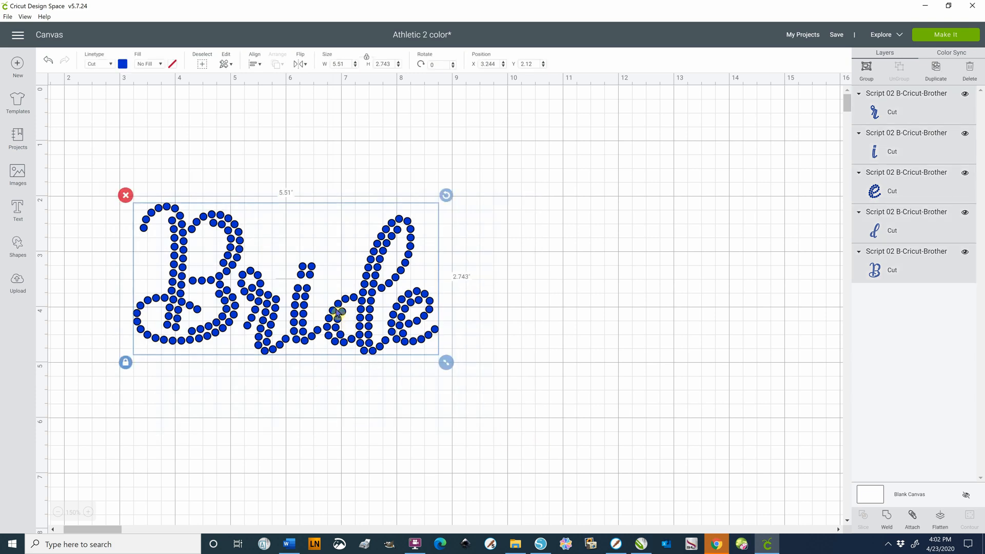
{"action": "left_click_drag", "start_coordinate": [336, 315], "coordinate": [364, 332]}
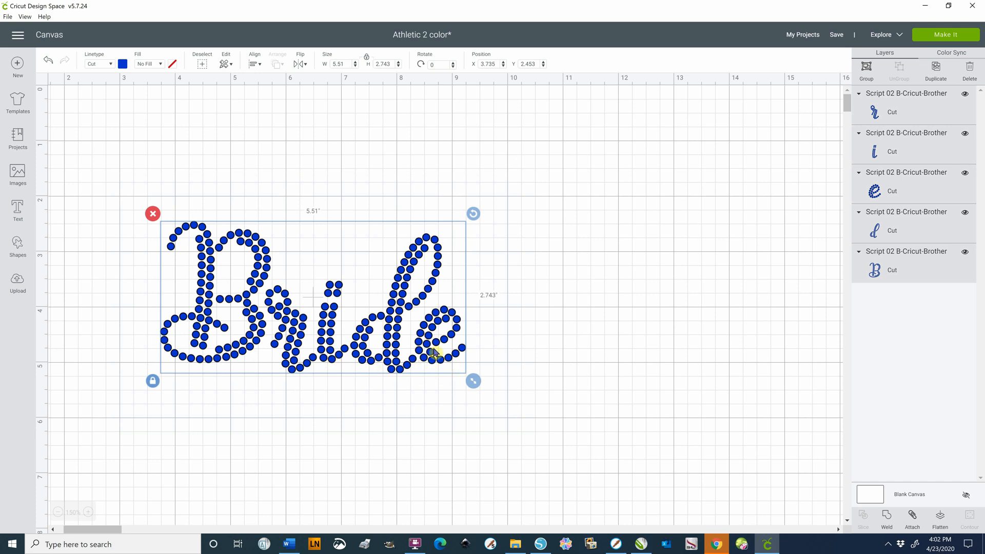
{"action": "left_click", "coordinate": [508, 378]}
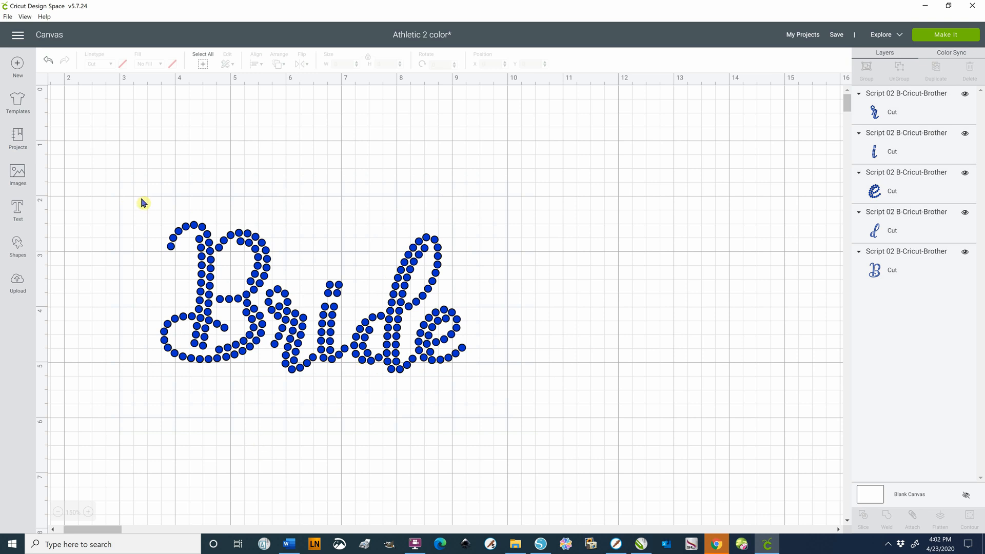
Preview how the unattached Bride letters are laid out on the cutting mat, and return to the canvas
{"action": "left_click_drag", "start_coordinate": [139, 196], "coordinate": [490, 393]}
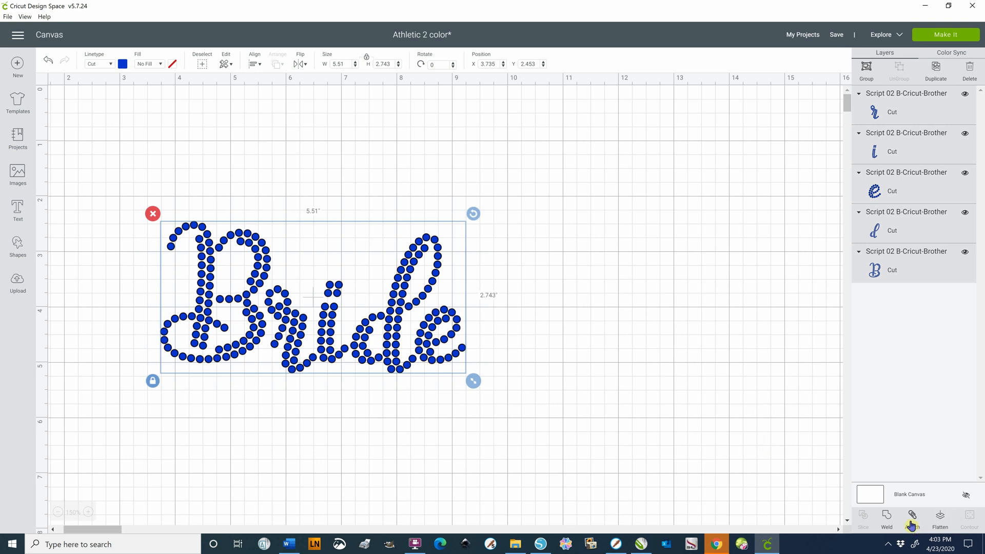
{"action": "left_click", "coordinate": [731, 370]}
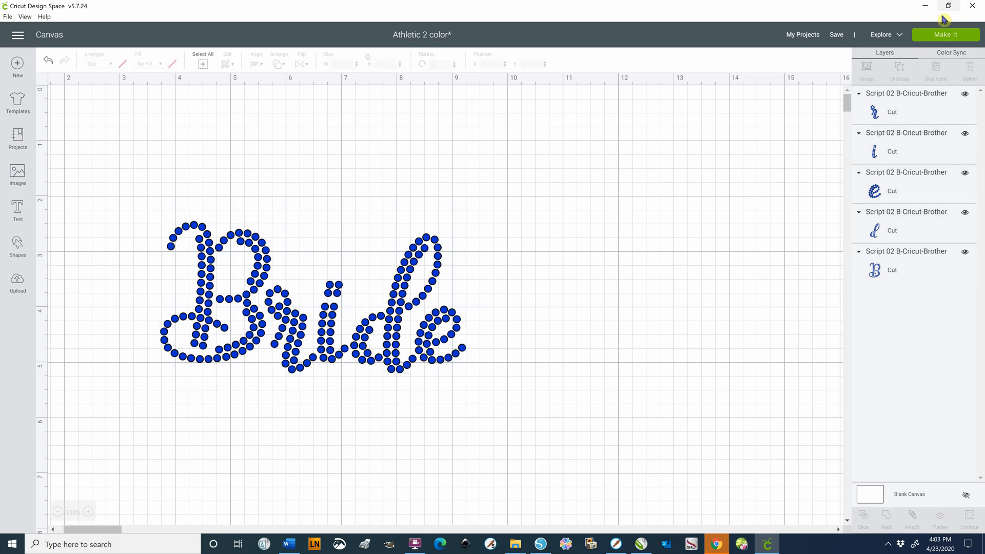
{"action": "left_click", "coordinate": [941, 35]}
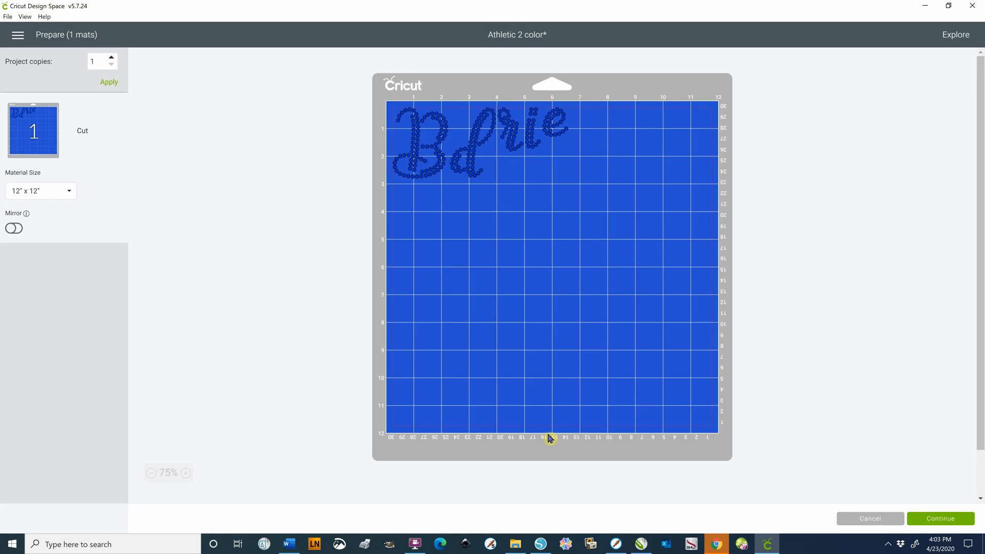
{"action": "left_click", "coordinate": [856, 519]}
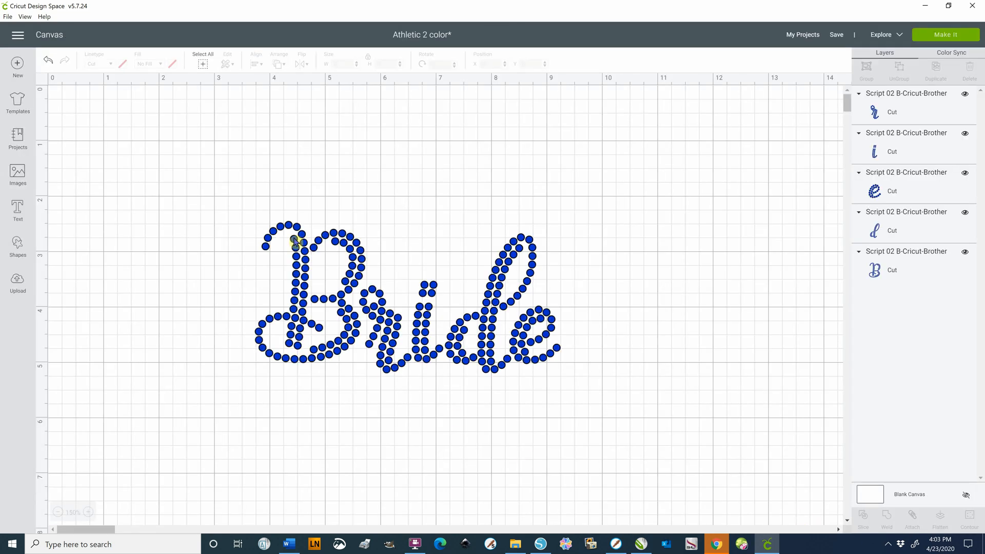
Attach all five letters of Bride together, and check the word's layout on the cutting mat before returning to the canvas
{"action": "left_click_drag", "start_coordinate": [231, 196], "coordinate": [587, 398]}
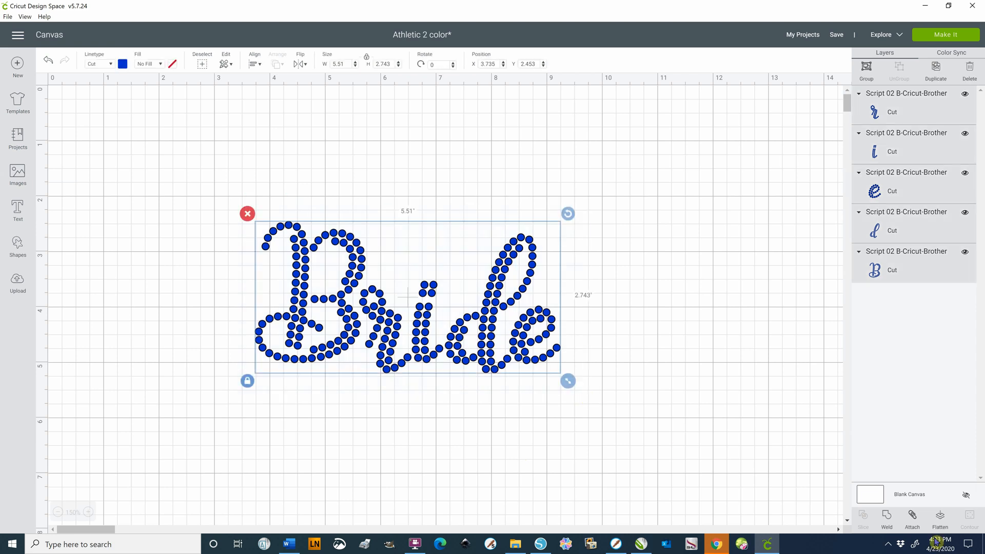
{"action": "left_click", "coordinate": [913, 518]}
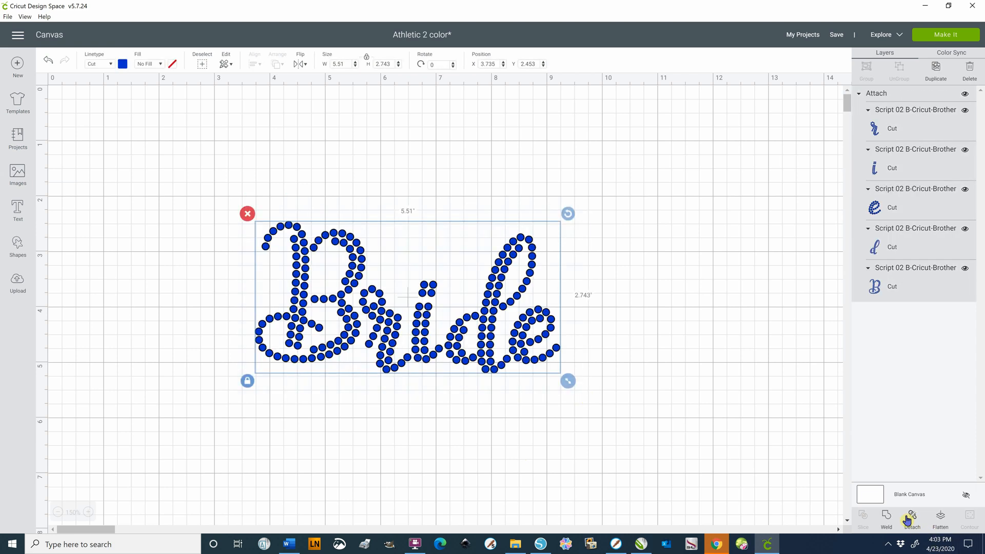
{"action": "left_click", "coordinate": [729, 333]}
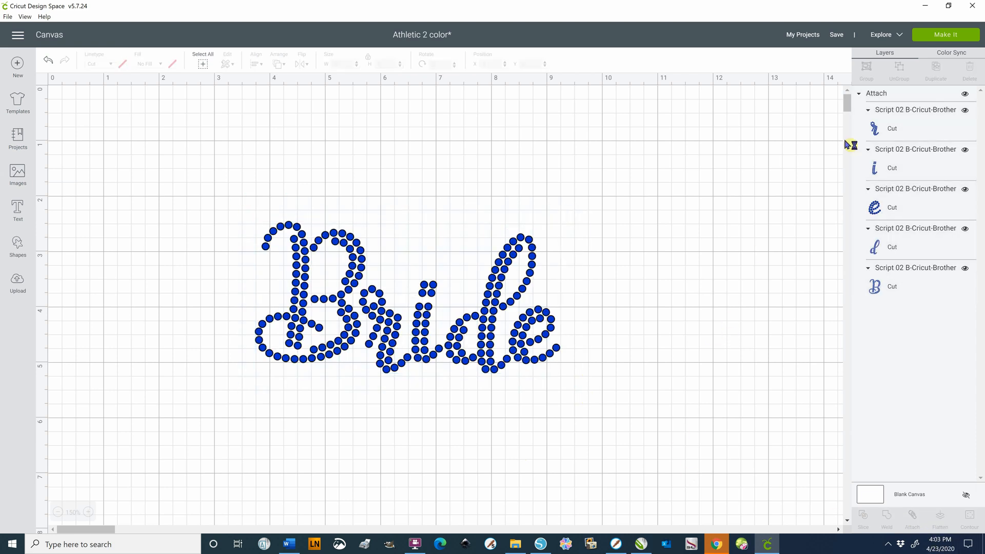
{"action": "left_click", "coordinate": [970, 33]}
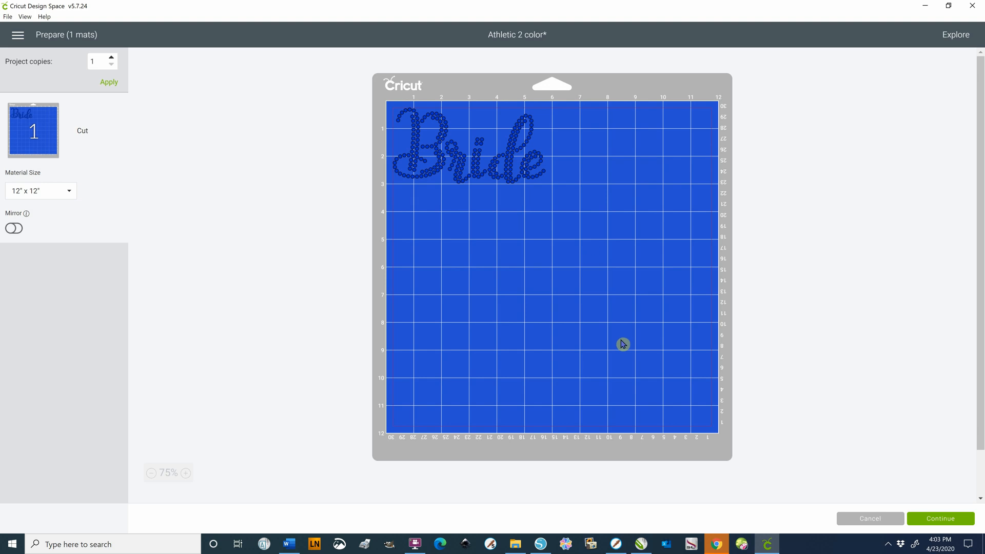
{"action": "left_click", "coordinate": [851, 519]}
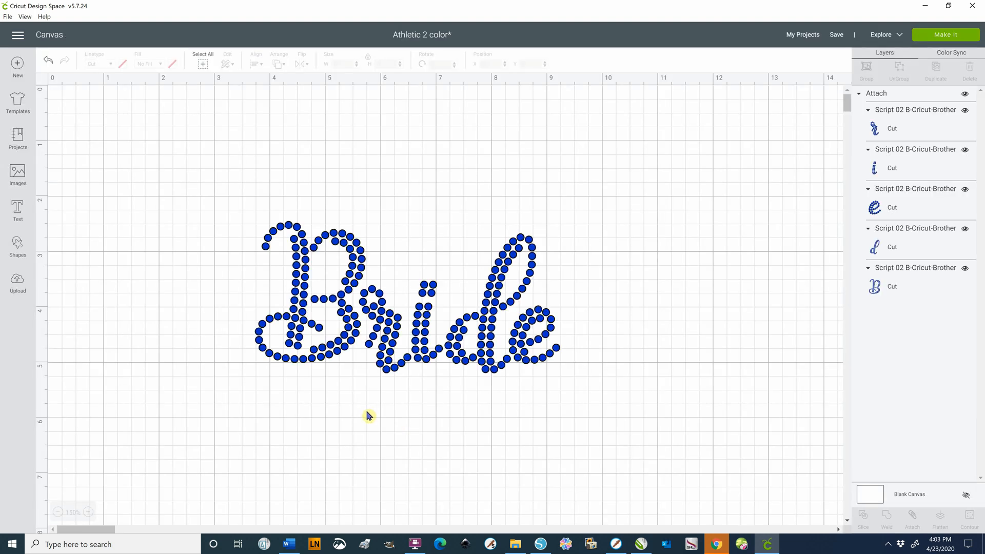